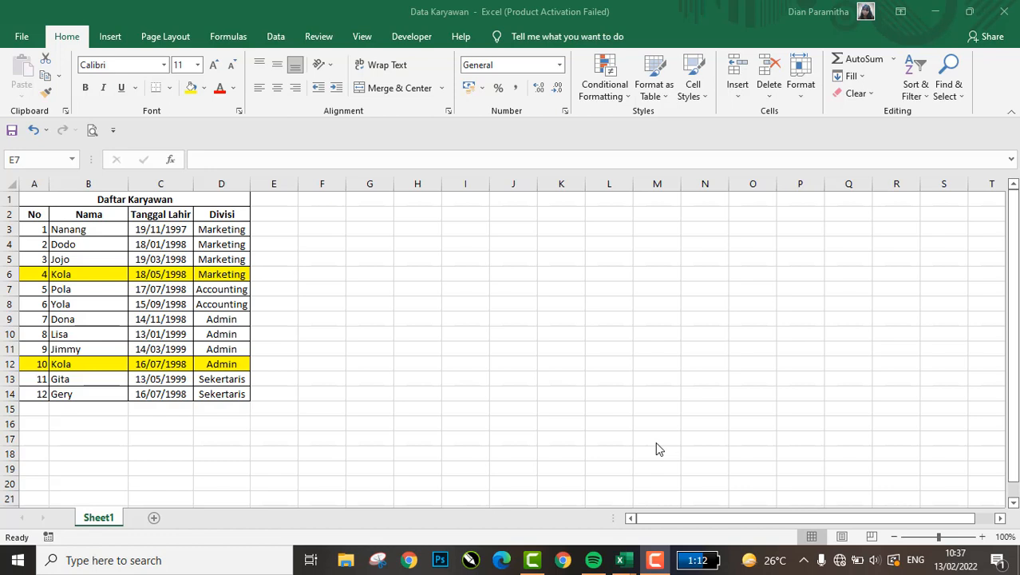
- Arrange the workbooks Data Karyawan and data Karyawan yang sudah di vaksin side by side on the screen
{"action": "left_click", "coordinate": [447, 218]}
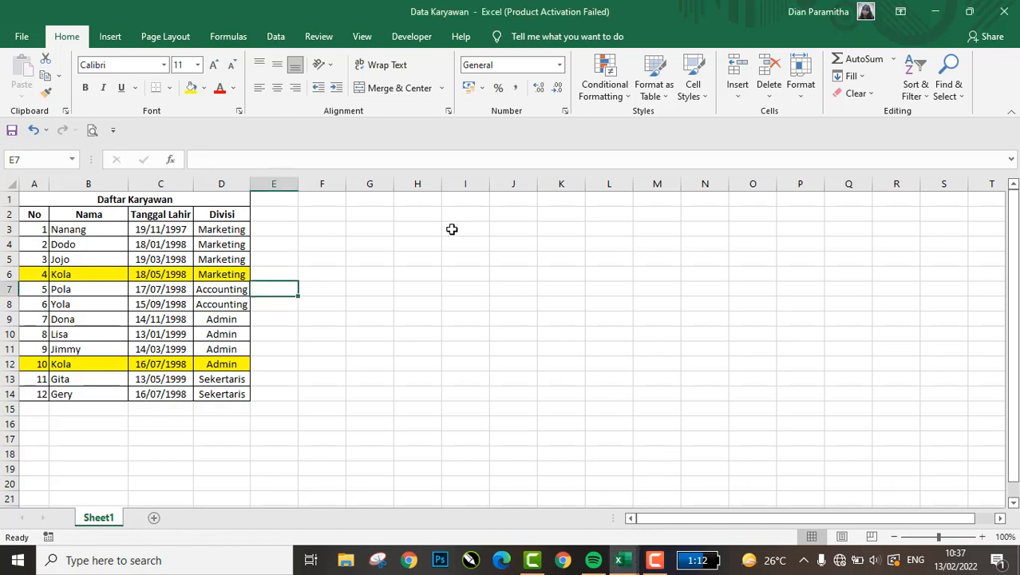
{"action": "key", "text": "super+Left"}
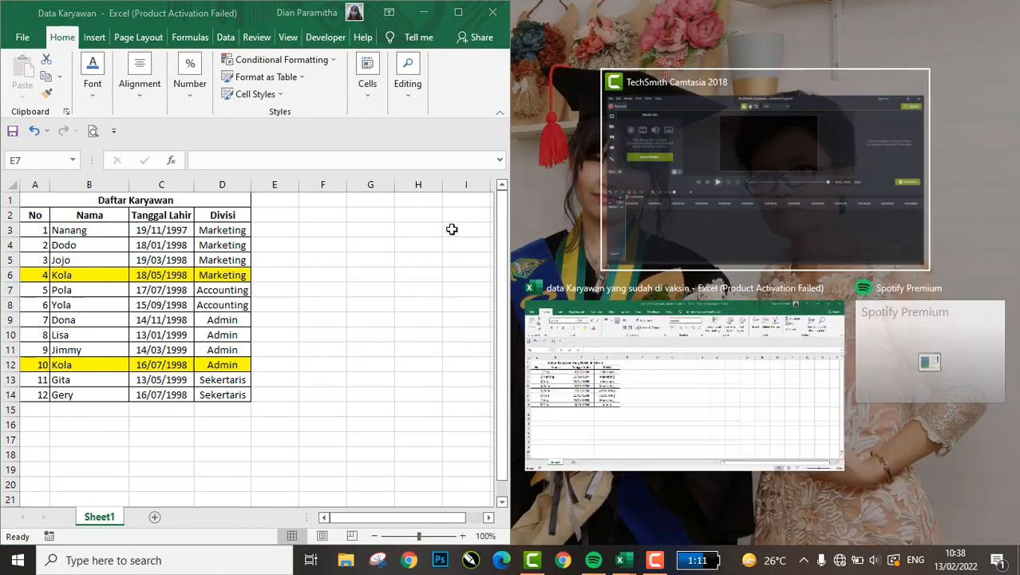
{"action": "key", "text": "Return"}
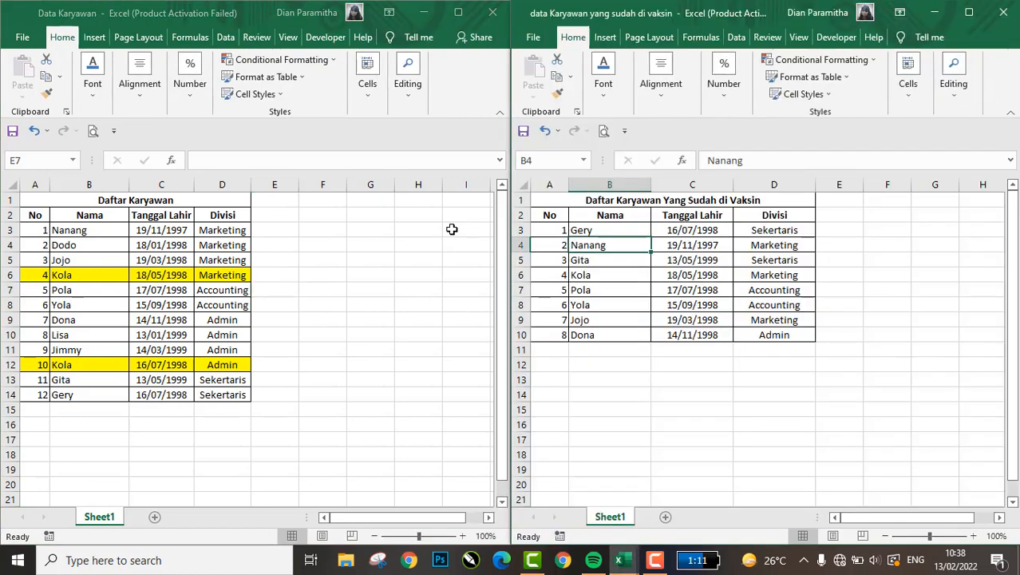
- Examine the full employee list and the vaccinated employee list in the two workbooks
{"action": "key", "text": "Left"}
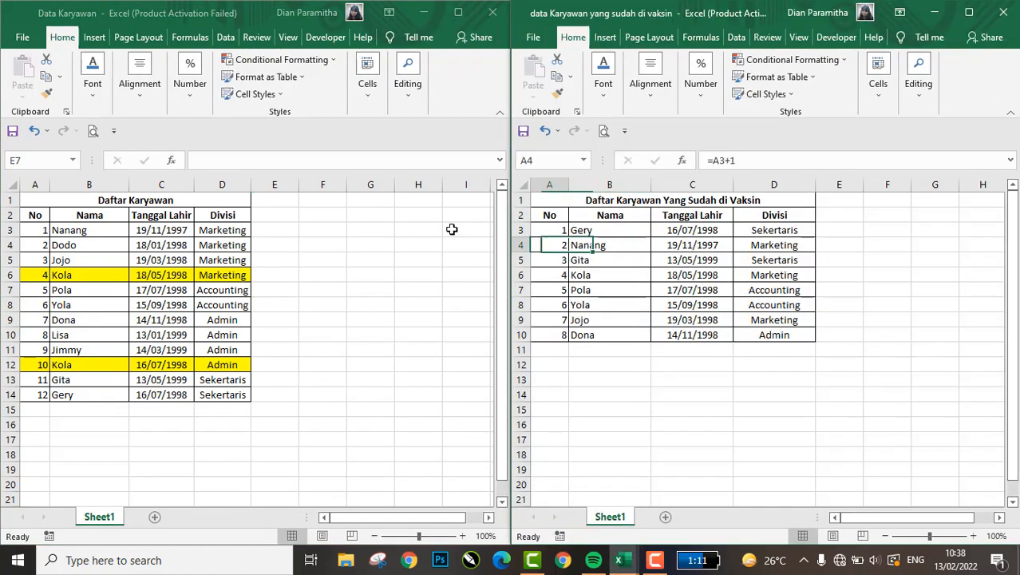
{"action": "key", "text": "alt+Tab"}
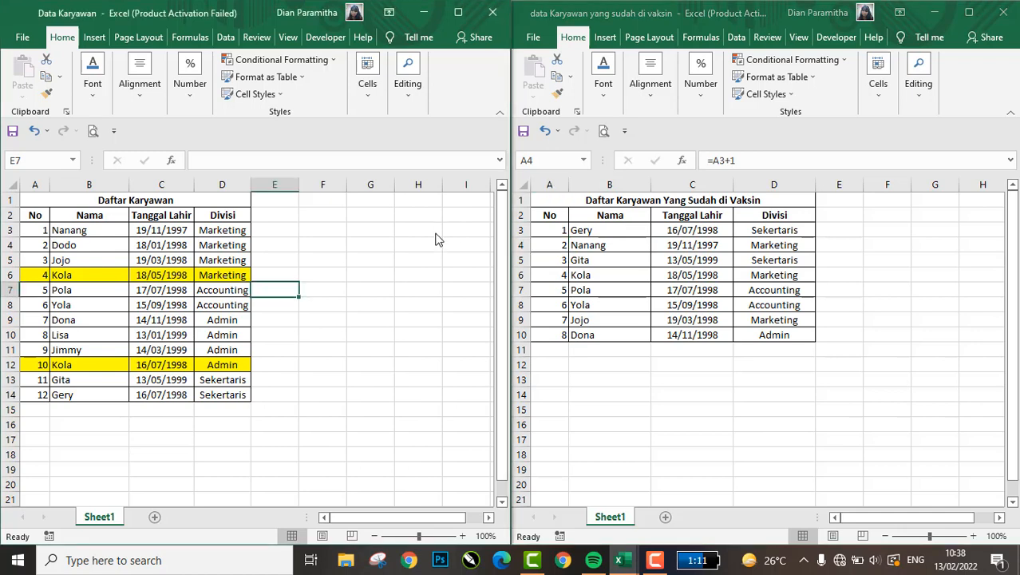
{"action": "key", "text": "Left"}
{"action": "key", "text": "Left"}
{"action": "key", "text": "Right"}
{"action": "key", "text": "Right"}
{"action": "key", "text": "Right"}
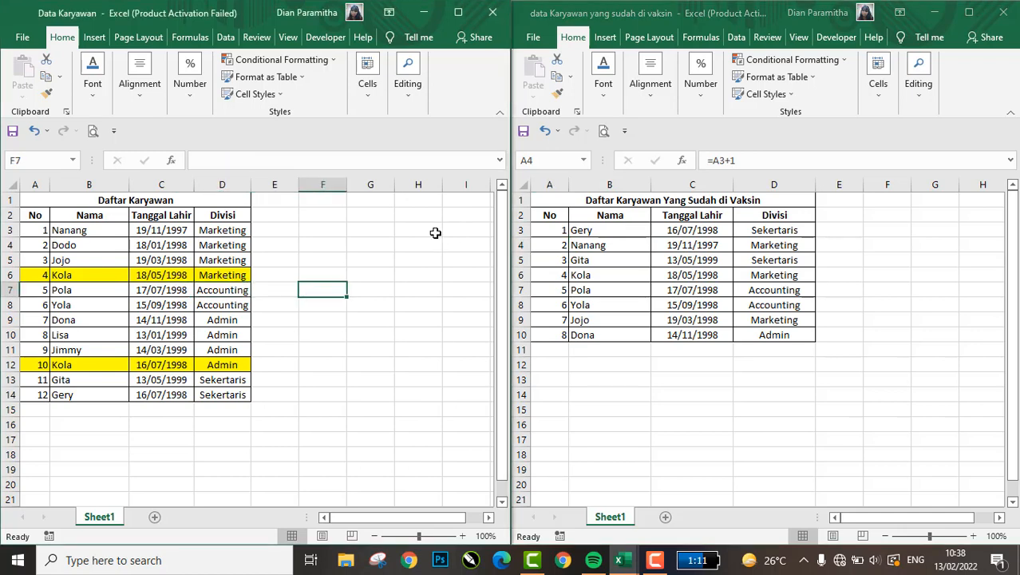
{"action": "key", "text": "alt+Tab"}
{"action": "key", "text": "Right"}
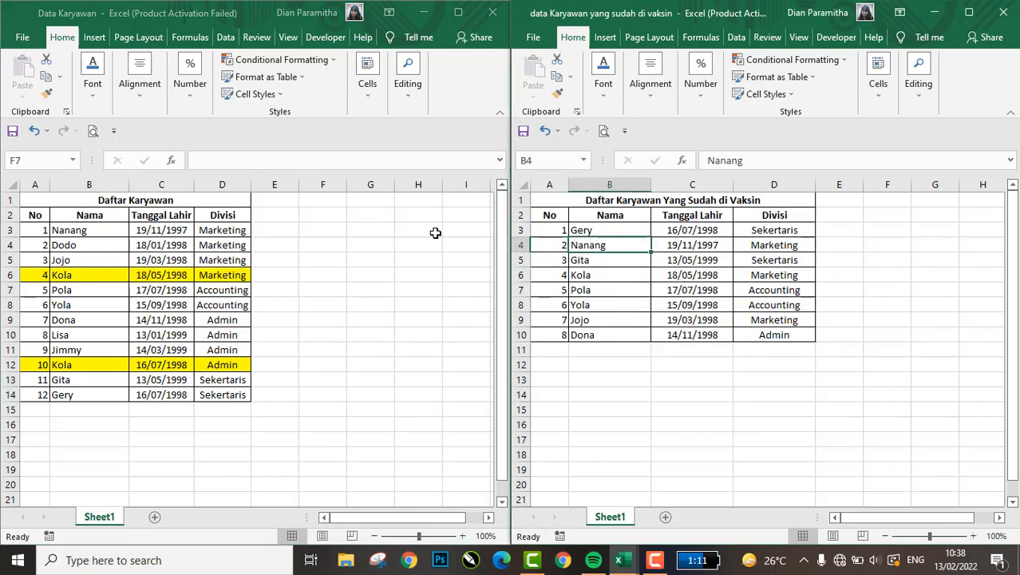
{"action": "key", "text": "Up"}
{"action": "key", "text": "Down"}
{"action": "key", "text": "Down"}
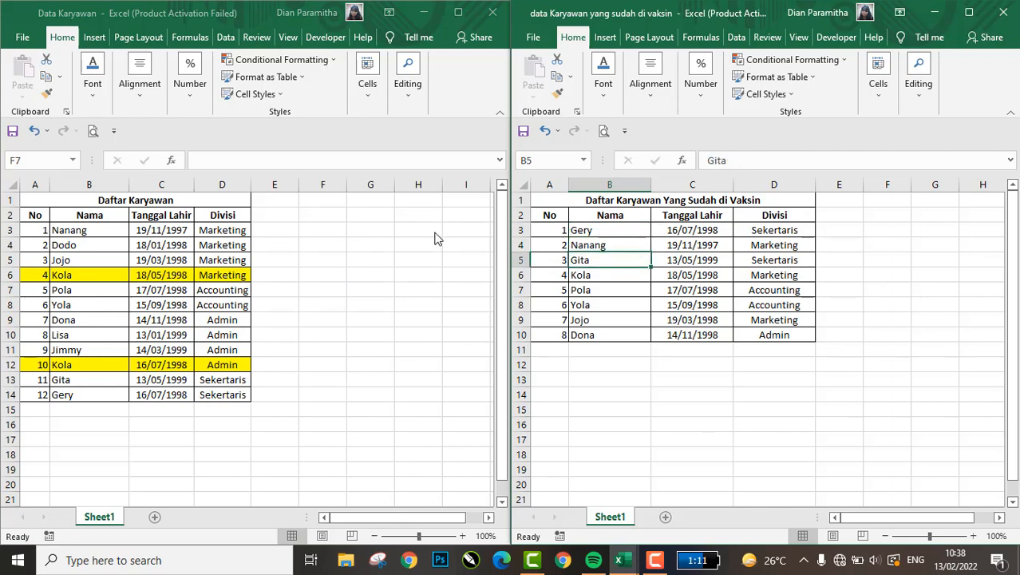
{"action": "key", "text": "alt+Tab"}
- Add the header "Karyawan yang sudah di vaksin?" in cell E2 of Data Karyawan and fit column E to its width
{"action": "left_click", "coordinate": [278, 215]}
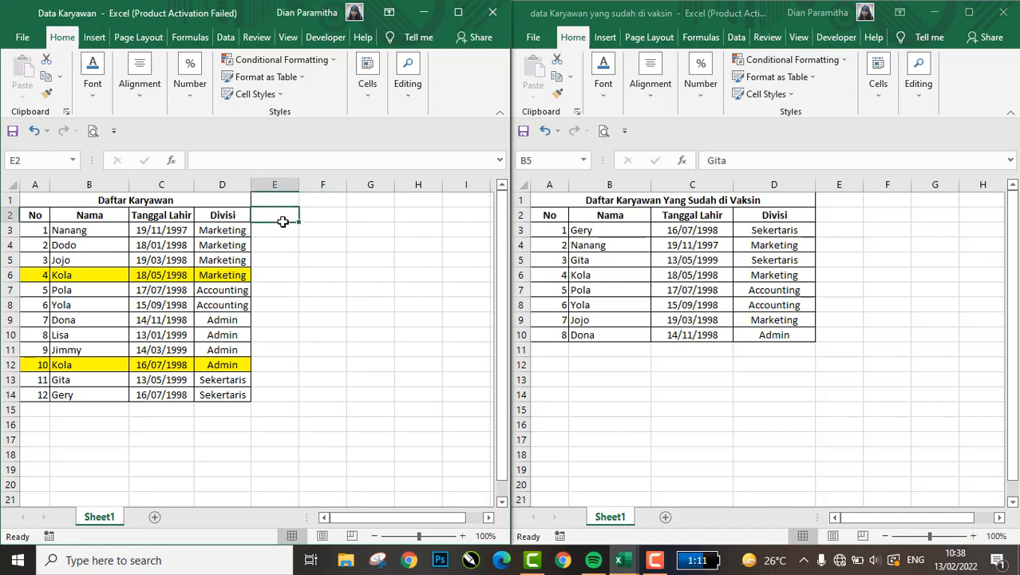
{"action": "left_click", "coordinate": [275, 239]}
{"action": "key", "text": "Up"}
{"action": "key", "text": "Left"}
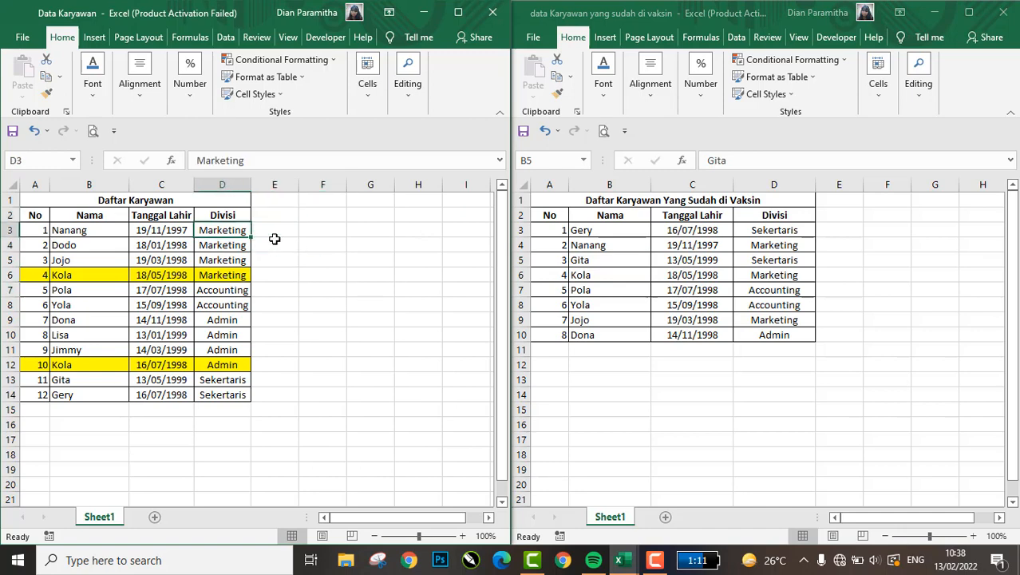
{"action": "key", "text": "Right"}
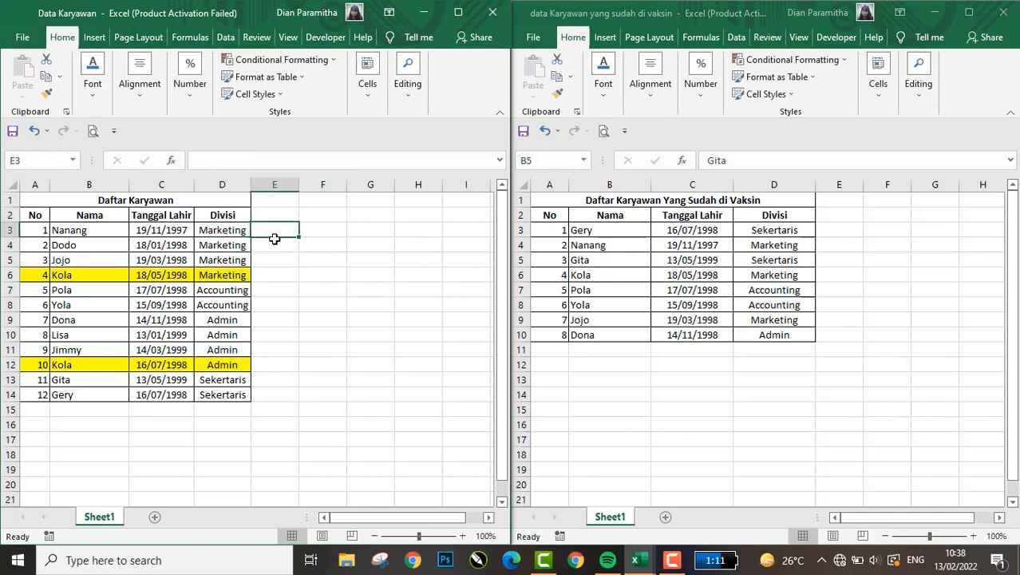
{"action": "key", "text": "Up"}
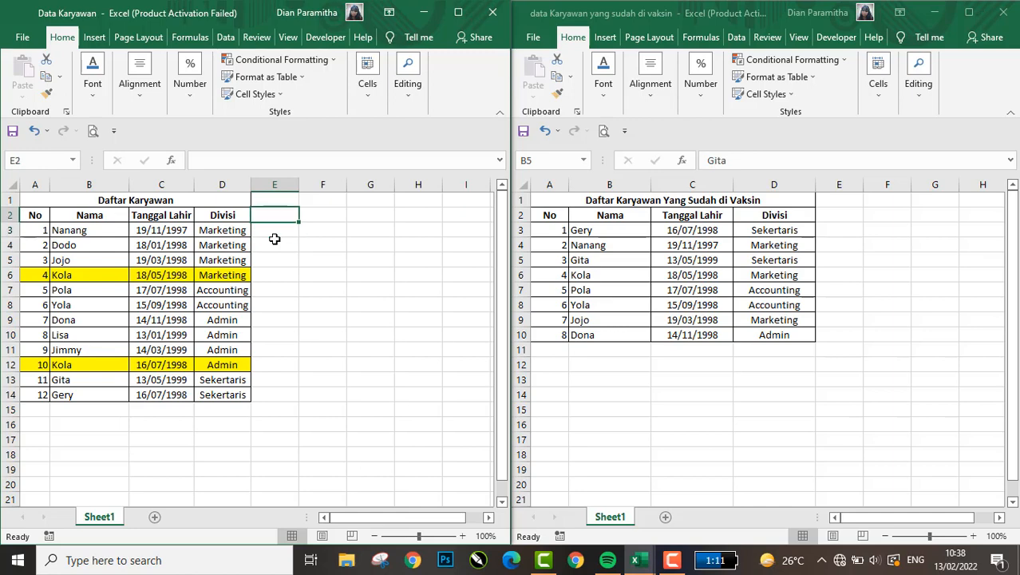
{"action": "type", "text": "Ka"}
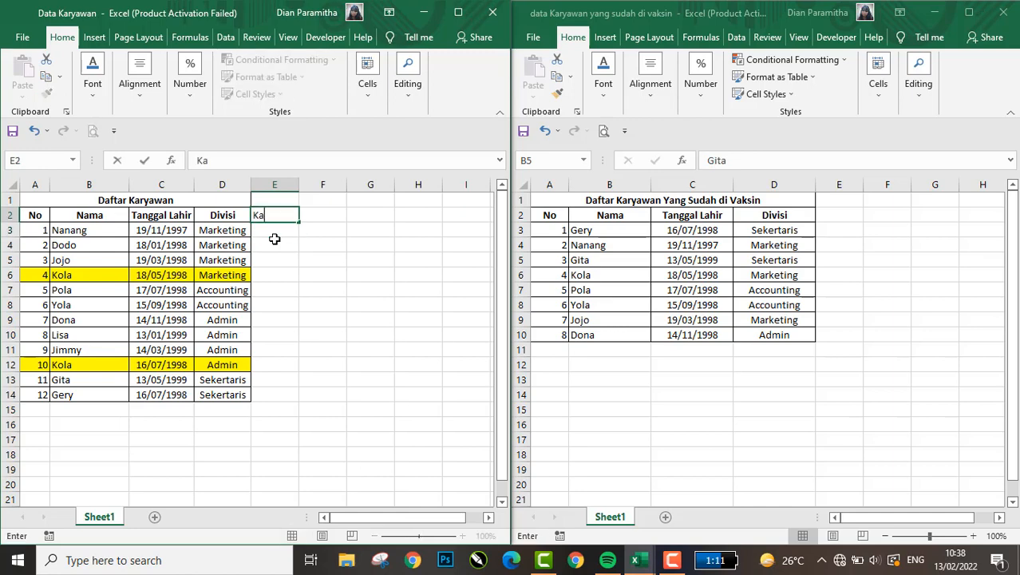
{"action": "type", "text": "ryawan yang sudah di vaksin?"}
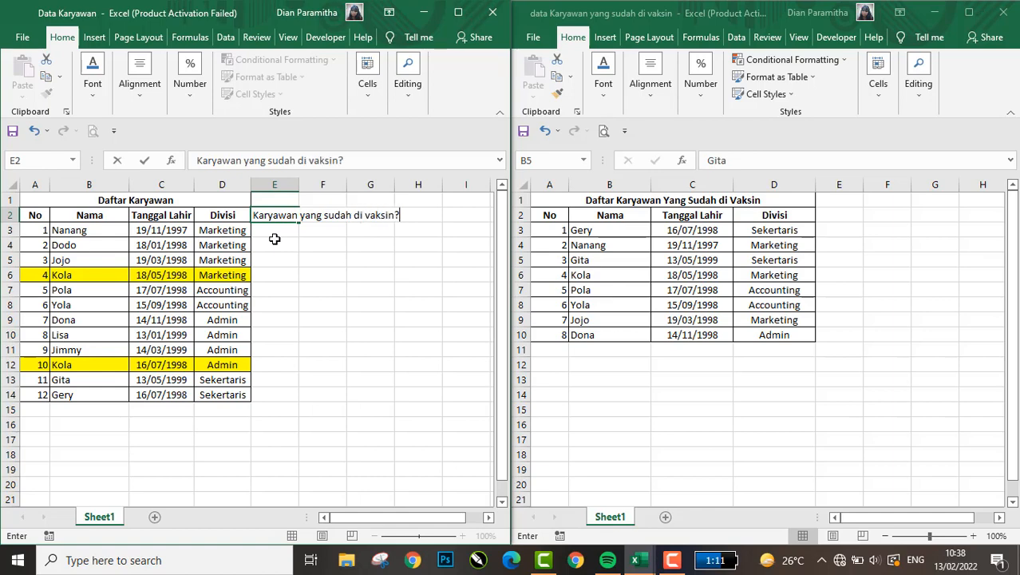
{"action": "key", "text": "Return"}
{"action": "key", "text": "Up"}
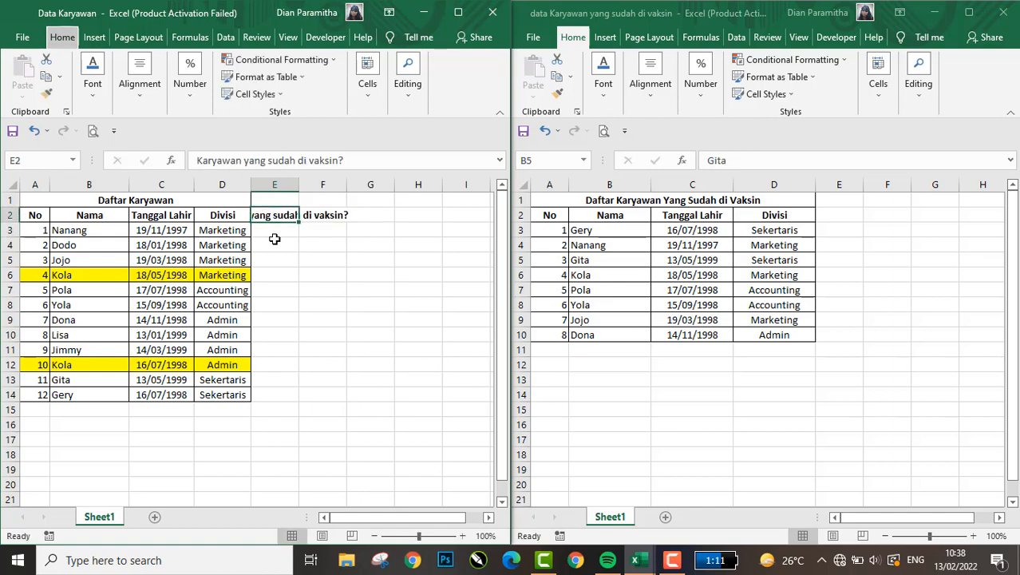
{"action": "key", "text": "alt+h"}
{"action": "key", "text": "o"}
{"action": "key", "text": "i"}
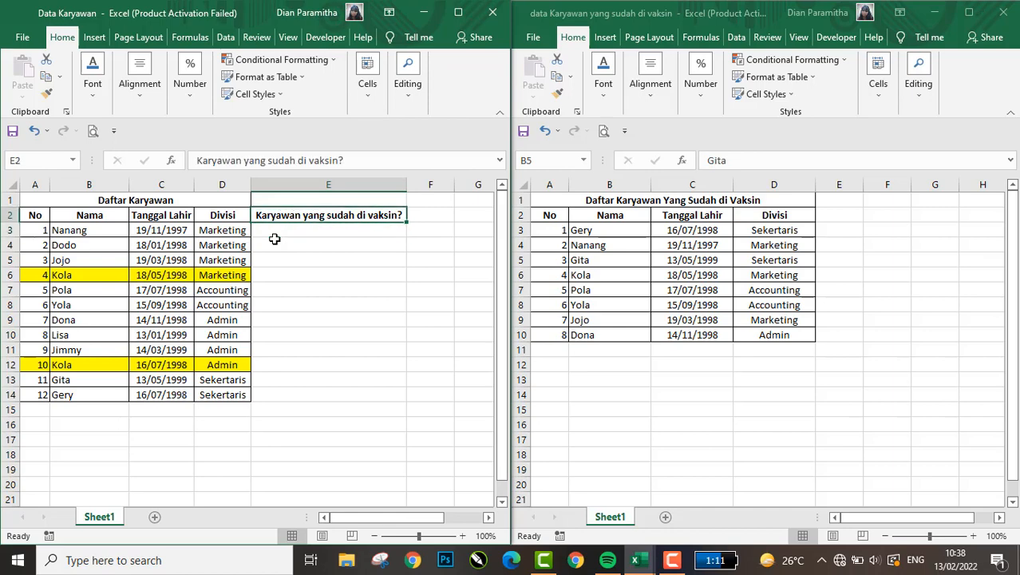
- Begin a VLOOKUP formula in cell E3 of Data Karyawan with B3 as the lookup value
{"action": "key", "text": "alt+Tab"}
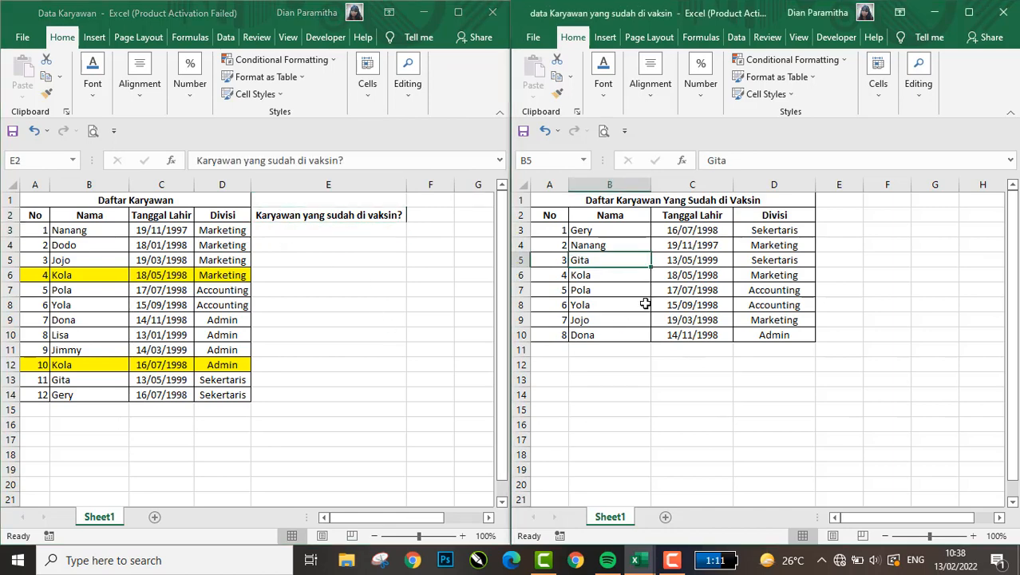
{"action": "left_click", "coordinate": [322, 236]}
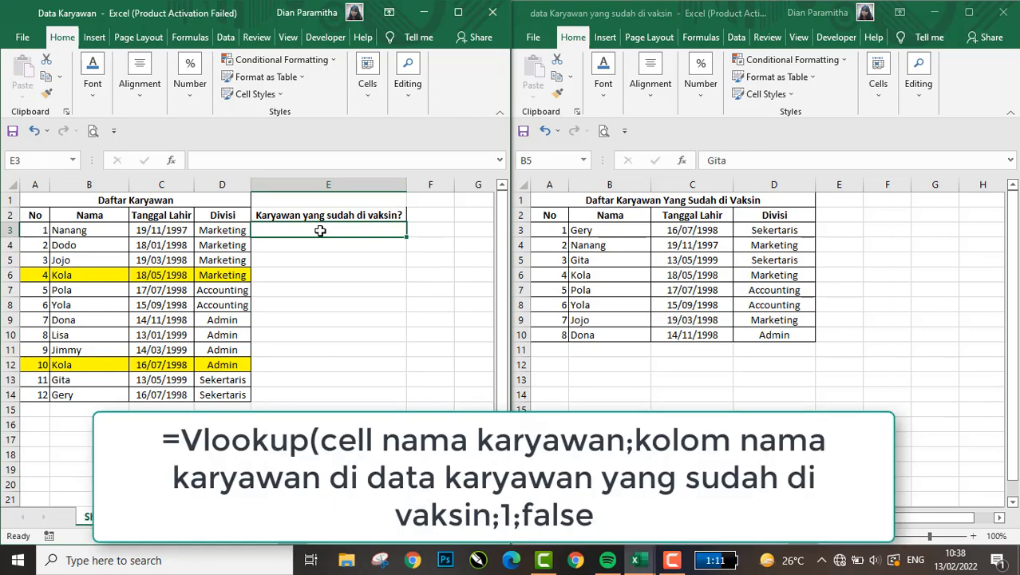
{"action": "type", "text": "=vlo"}
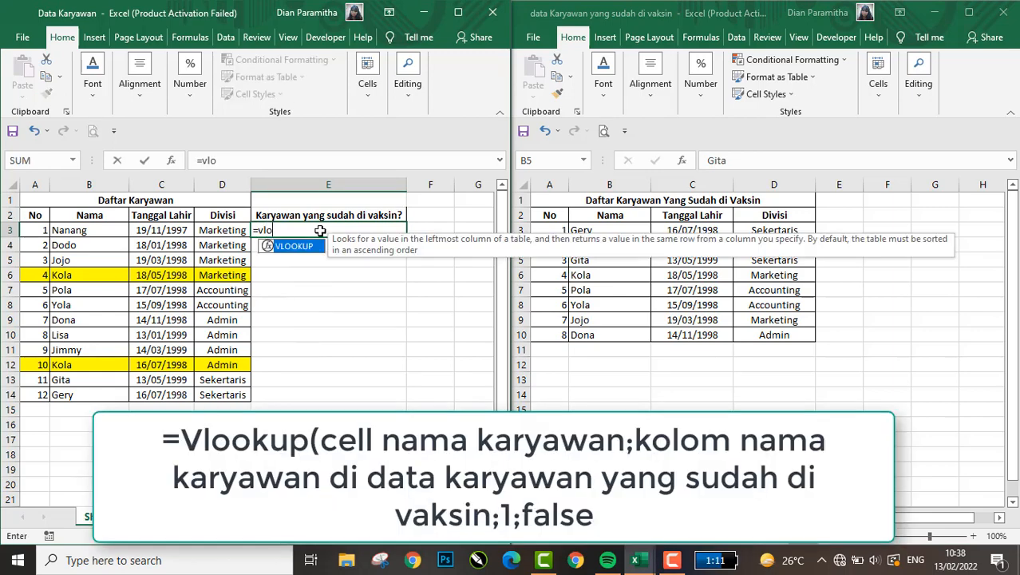
{"action": "key", "text": "Tab"}
{"action": "key", "text": "Left"}
{"action": "key", "text": "Left"}
{"action": "key", "text": "Left"}
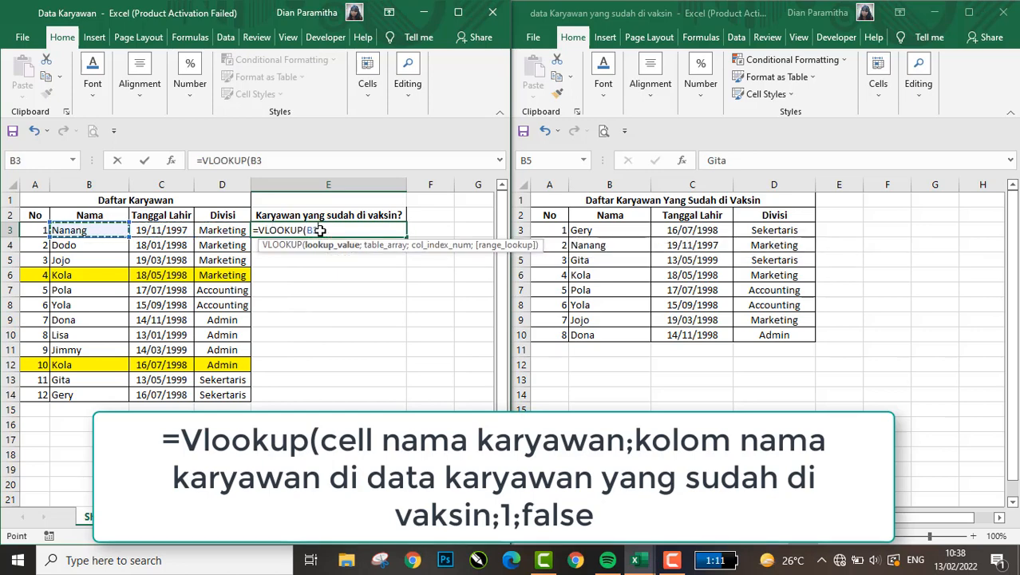
{"action": "type", "text": ";"}
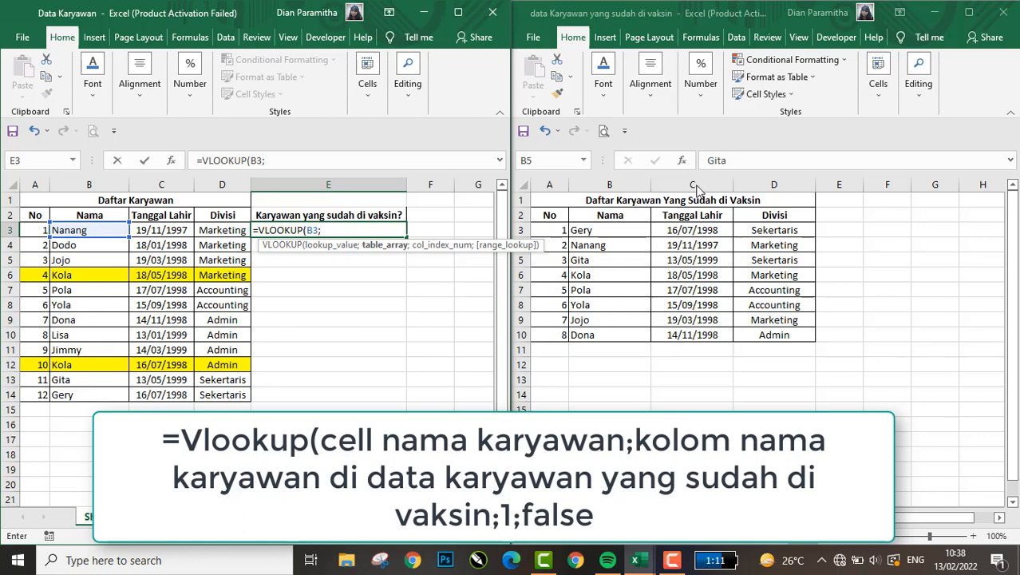
- Complete the VLOOKUP with $B$3:$B$10 on Sheet1 of the vaccinated workbook as table array, column index 1 and FALSE for exact match
{"action": "left_click", "coordinate": [582, 231]}
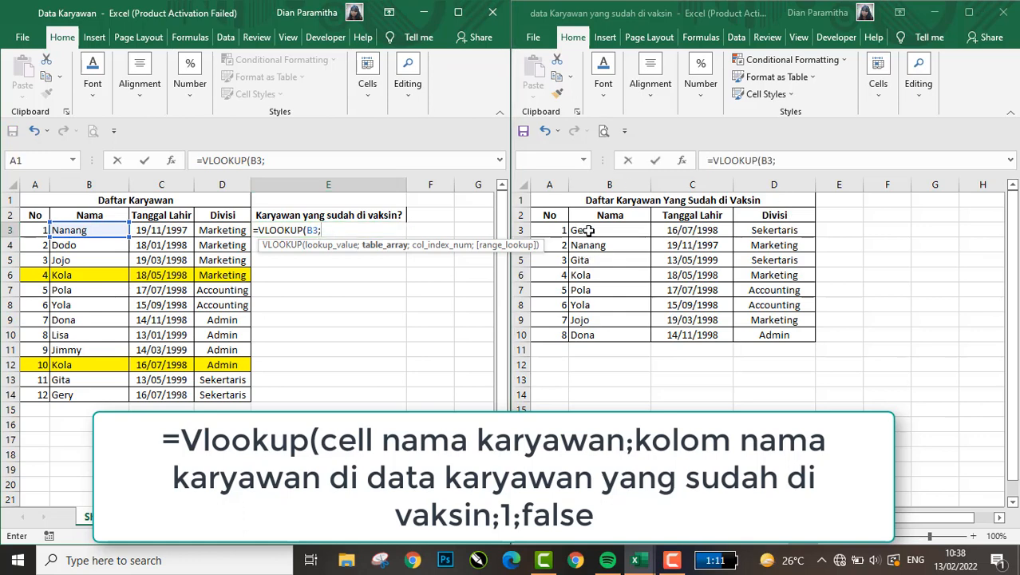
{"action": "left_click", "coordinate": [582, 230]}
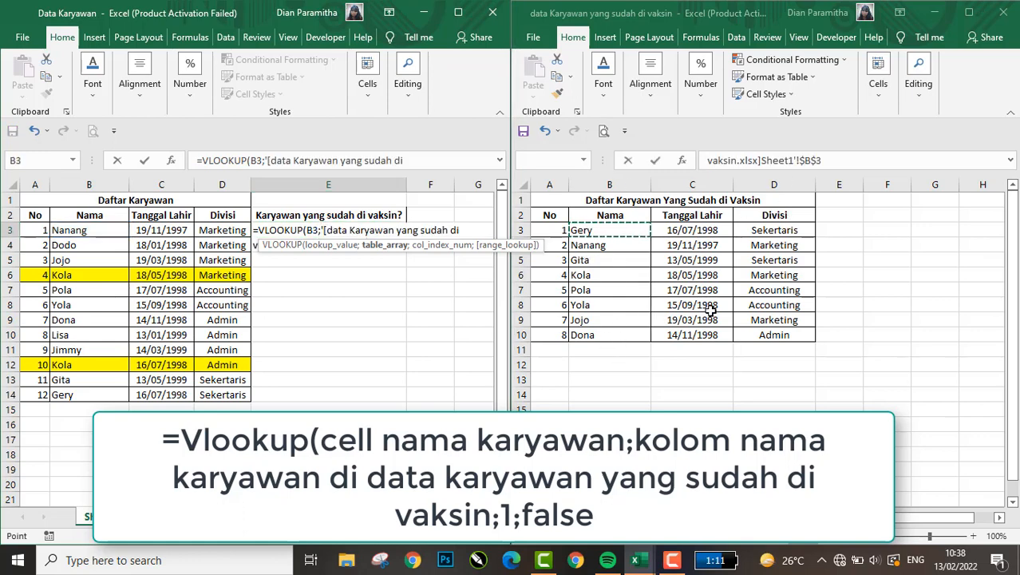
{"action": "key", "text": "ctrl+shift+Down"}
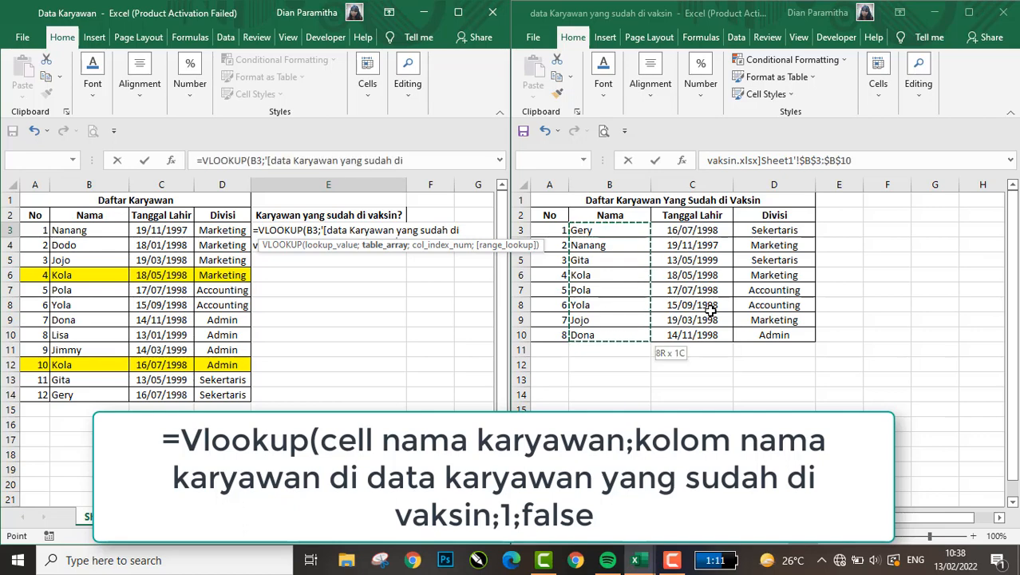
{"action": "type", "text": ";"}
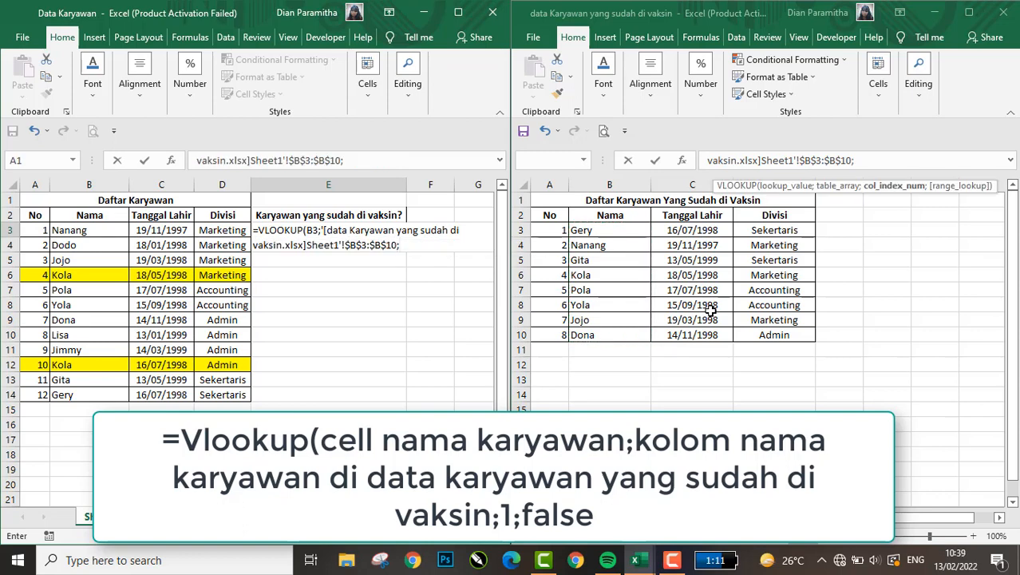
{"action": "type", "text": "1;"}
{"action": "type", "text": "FALSE"}
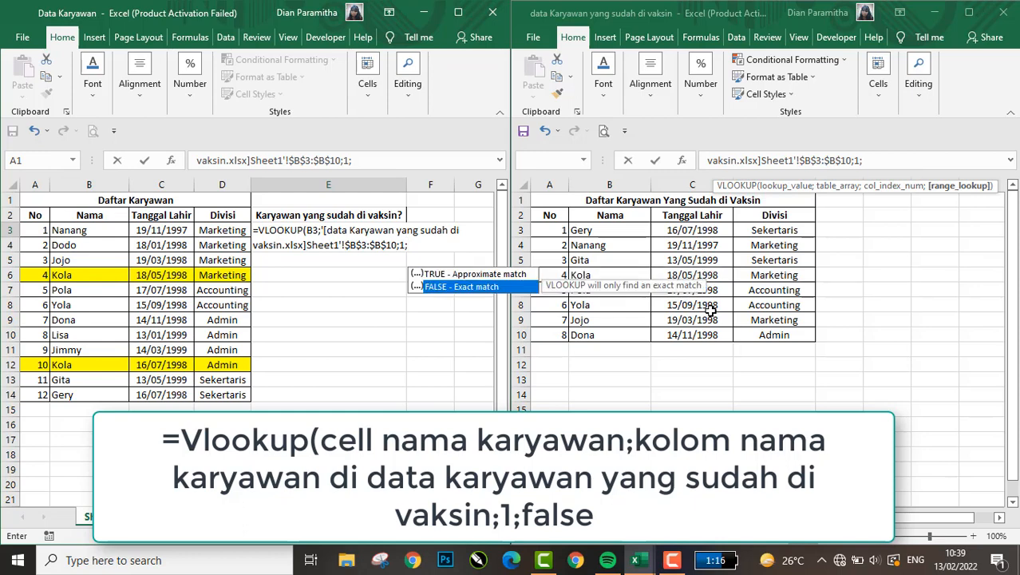
{"action": "key", "text": "Return"}
{"action": "key", "text": "Up"}
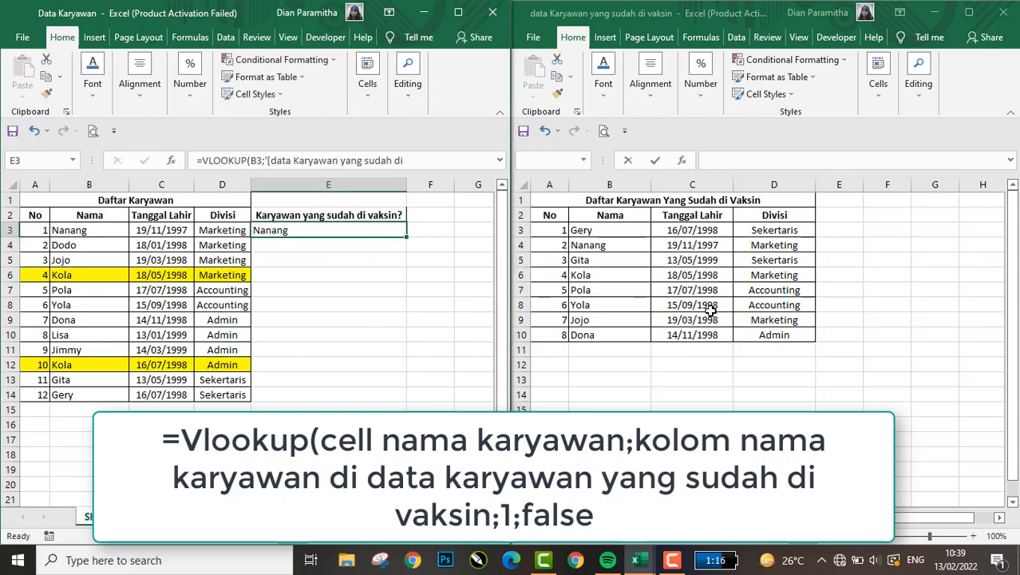
- Copy the VLOOKUP formula from E3 down to E14, covering every employee in the list
{"action": "key", "text": "ctrl+c"}
{"action": "key", "text": "Left"}
{"action": "key", "text": "ctrl+Down"}
{"action": "key", "text": "Right"}
{"action": "key", "text": "ctrl+shift+Up"}
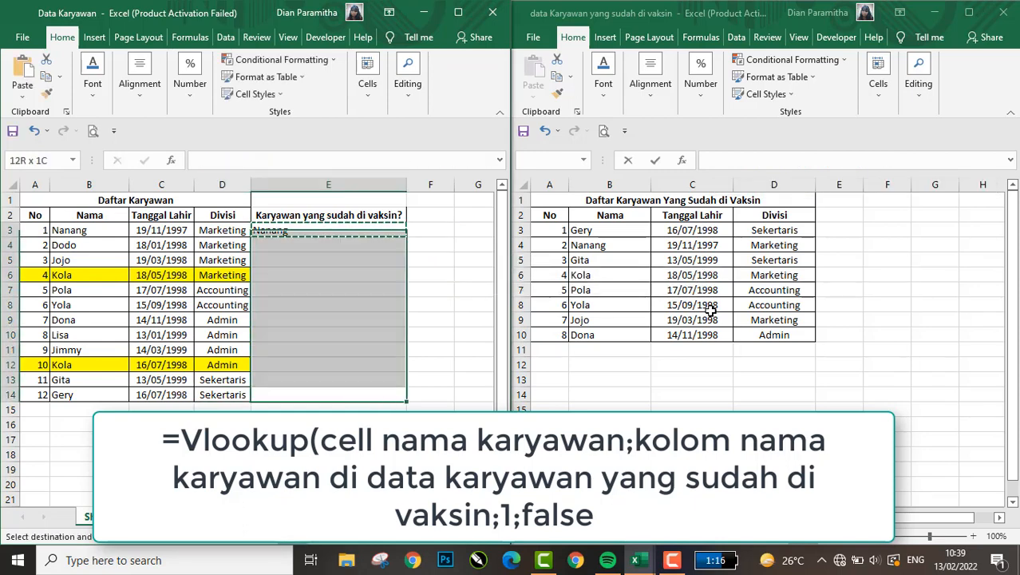
{"action": "key", "text": "ctrl+v"}
- Review the lookup results in column E and the employee name in row 4
{"action": "key", "text": "Up"}
{"action": "key", "text": "Up"}
{"action": "key", "text": "Up"}
{"action": "key", "text": "Up"}
{"action": "key", "text": "Up"}
{"action": "key", "text": "Up"}
{"action": "key", "text": "Up"}
{"action": "key", "text": "Up"}
{"action": "key", "text": "Up"}
{"action": "key", "text": "Up"}
{"action": "key", "text": "Up"}
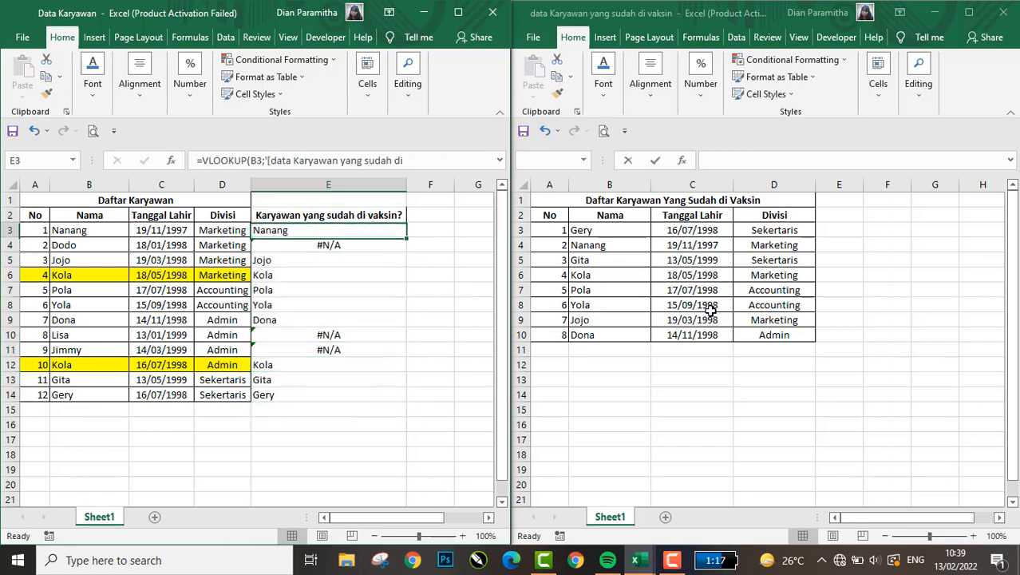
{"action": "key", "text": "Down"}
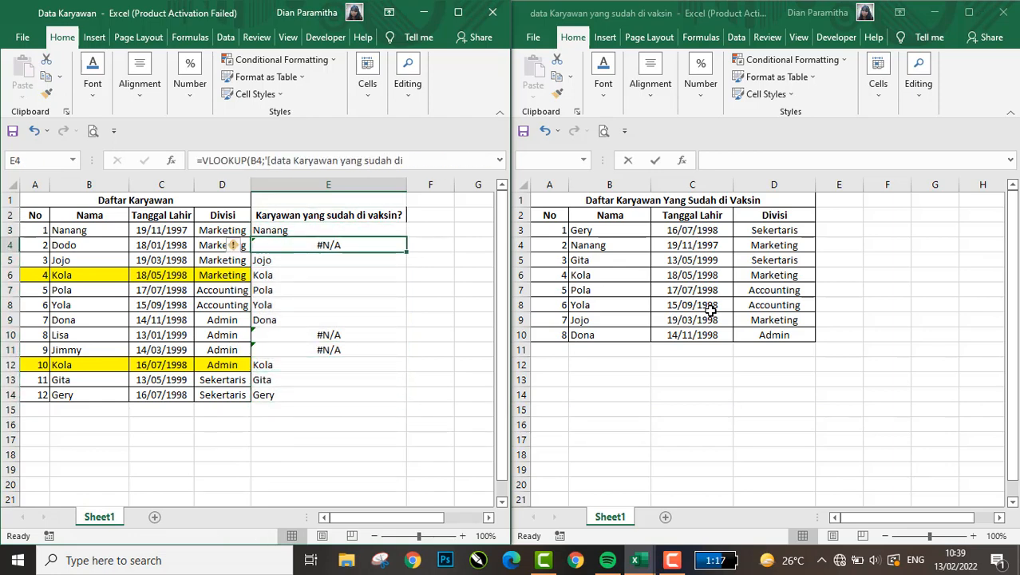
{"action": "key", "text": "Left"}
{"action": "key", "text": "Left"}
{"action": "key", "text": "Left"}
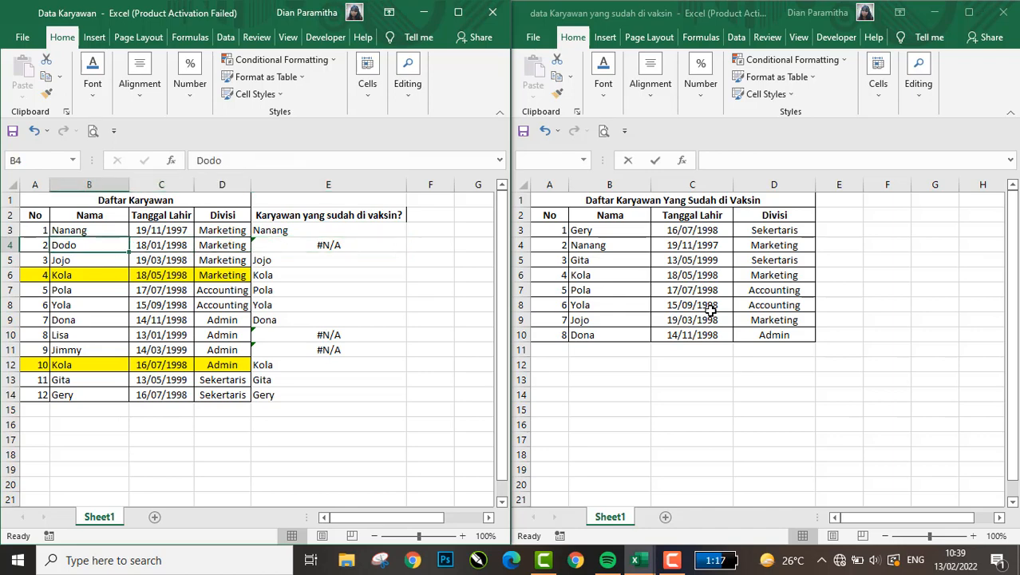
- Copy the name in B4 and check the vaccinated employee list in the other workbook for it
{"action": "key", "text": "ctrl+c"}
{"action": "left_click", "coordinate": [710, 310]}
{"action": "key", "text": "Right"}
{"action": "key", "text": "Left"}
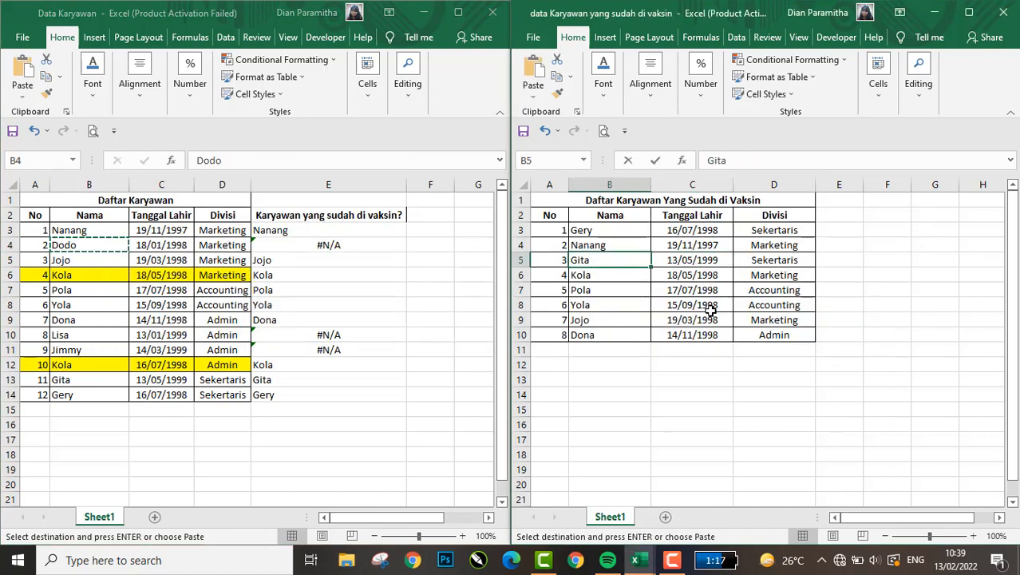
{"action": "key", "text": "Right"}
{"action": "key", "text": "Left"}
{"action": "key", "text": "Right"}
{"action": "key", "text": "Right"}
{"action": "key", "text": "Right"}
{"action": "key", "text": "Down"}
{"action": "key", "text": "Down"}
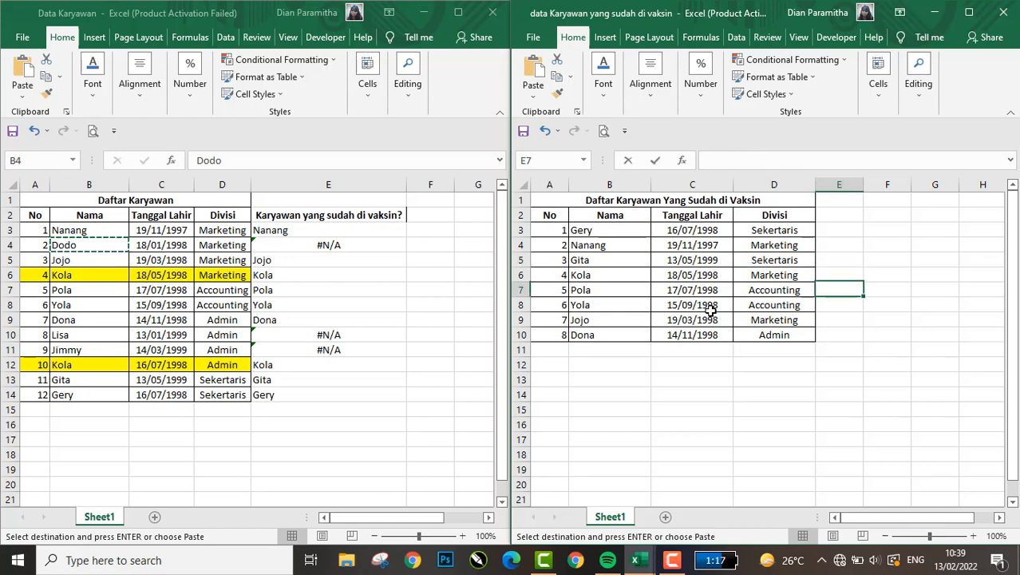
{"action": "key", "text": "Left"}
- Examine the lookup results in the first rows of column E in Data Karyawan
{"action": "key", "text": "Up"}
{"action": "key", "text": "Right"}
{"action": "key", "text": "Right"}
{"action": "key", "text": "Right"}
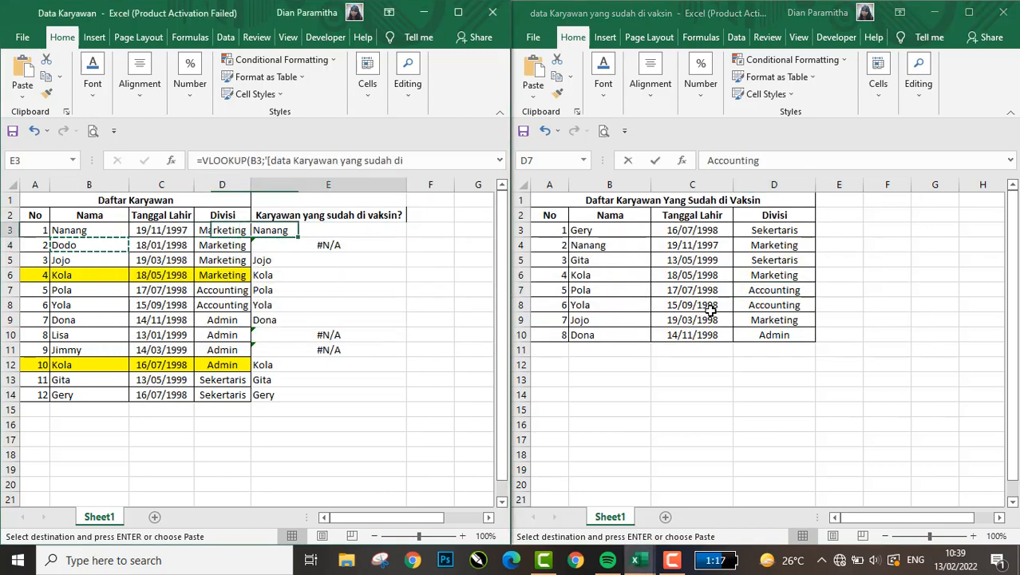
{"action": "key", "text": "Right"}
{"action": "key", "text": "Left"}
{"action": "key", "text": "Down"}
{"action": "key", "text": "Down"}
{"action": "key", "text": "Down"}
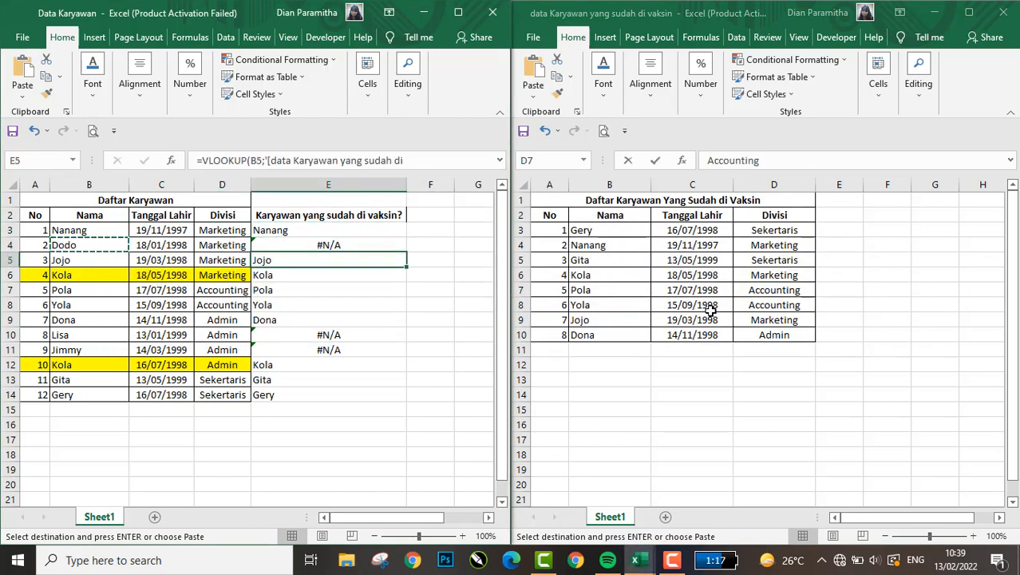
- Examine the highlighted duplicate-name record in row 6 of Data Karyawan, from its number to its division
{"action": "key", "text": "Left"}
{"action": "key", "text": "Left"}
{"action": "key", "text": "Left"}
{"action": "key", "text": "Left"}
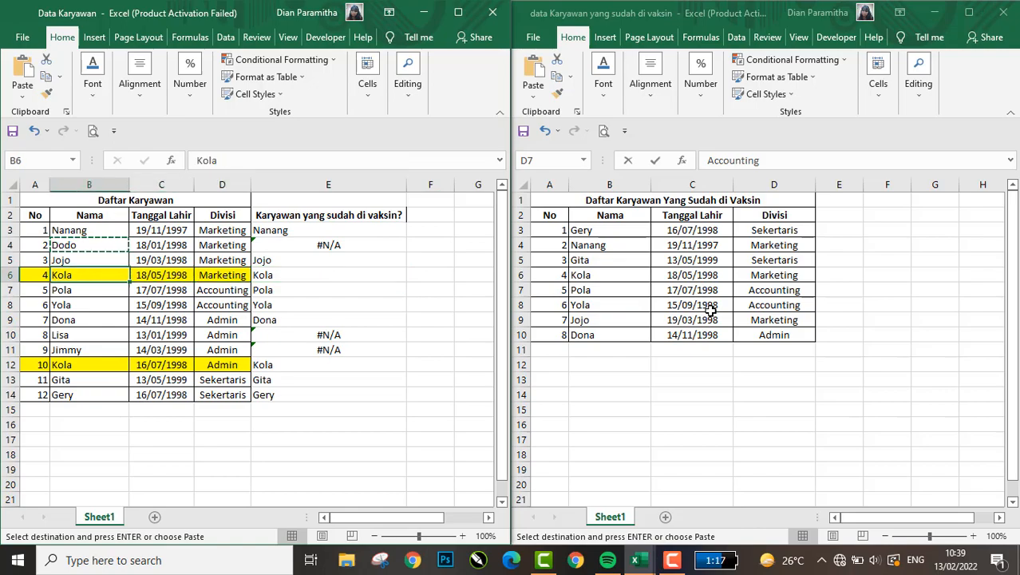
{"action": "key", "text": "shift+Right"}
{"action": "key", "text": "shift+Right"}
{"action": "key", "text": "shift+Right"}
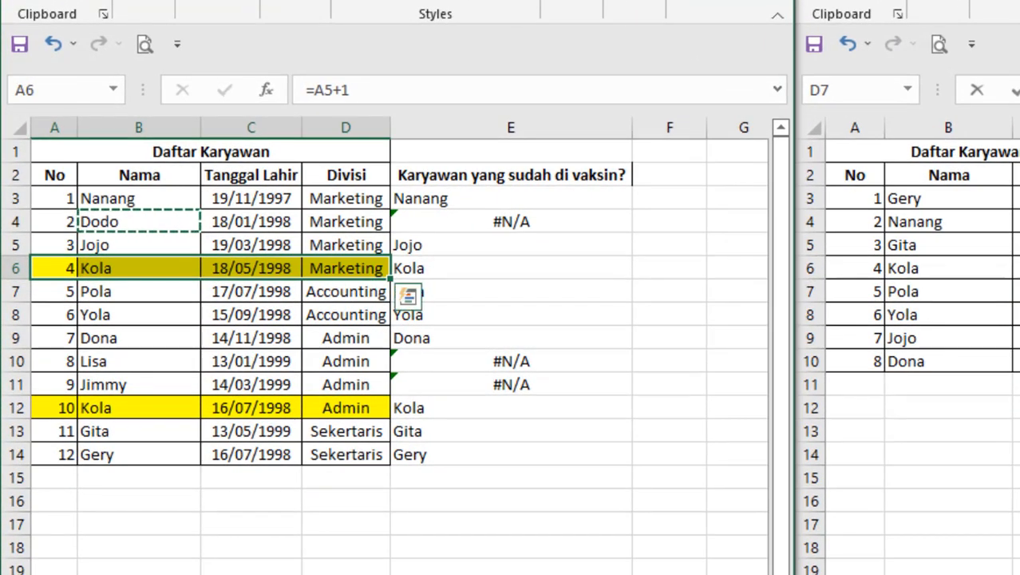
{"action": "key", "text": "shift+Left"}
{"action": "key", "text": "shift+Left"}
{"action": "key", "text": "shift+Left"}
{"action": "key", "text": "Right"}
{"action": "key", "text": "Left"}
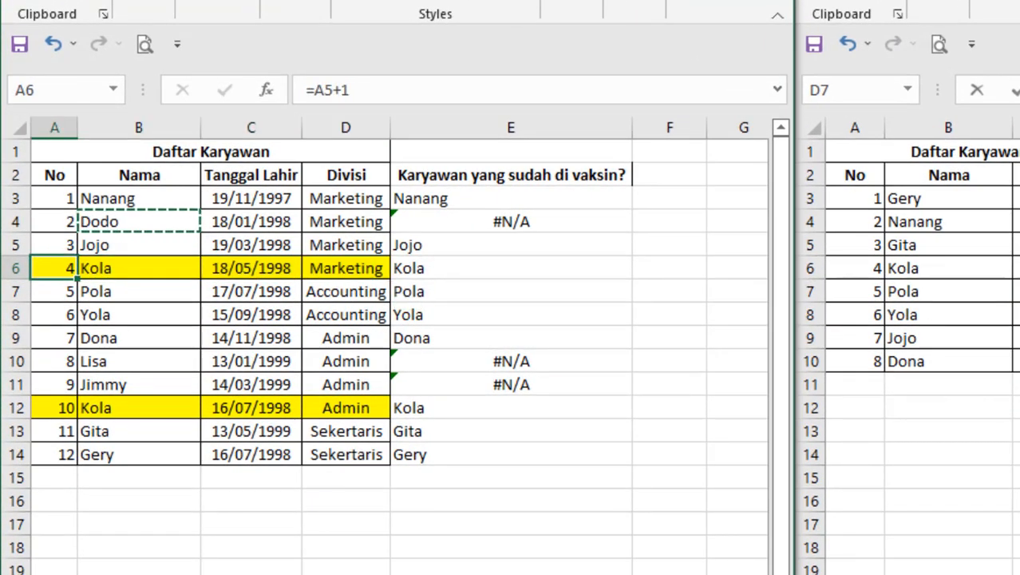
{"action": "key", "text": "Right"}
{"action": "key", "text": "Right"}
{"action": "key", "text": "Right"}
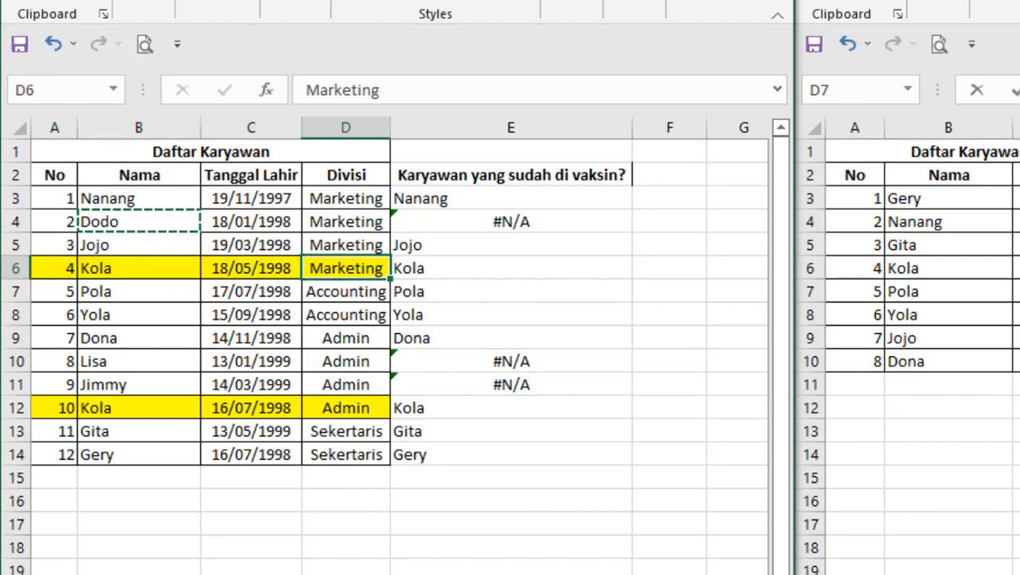
- Examine the second highlighted record with the same name in row 12, including its birth date and division
{"action": "key", "text": "Down"}
{"action": "key", "text": "Down"}
{"action": "key", "text": "Down"}
{"action": "key", "text": "Down"}
{"action": "key", "text": "Down"}
{"action": "key", "text": "Down"}
{"action": "key", "text": "Down"}
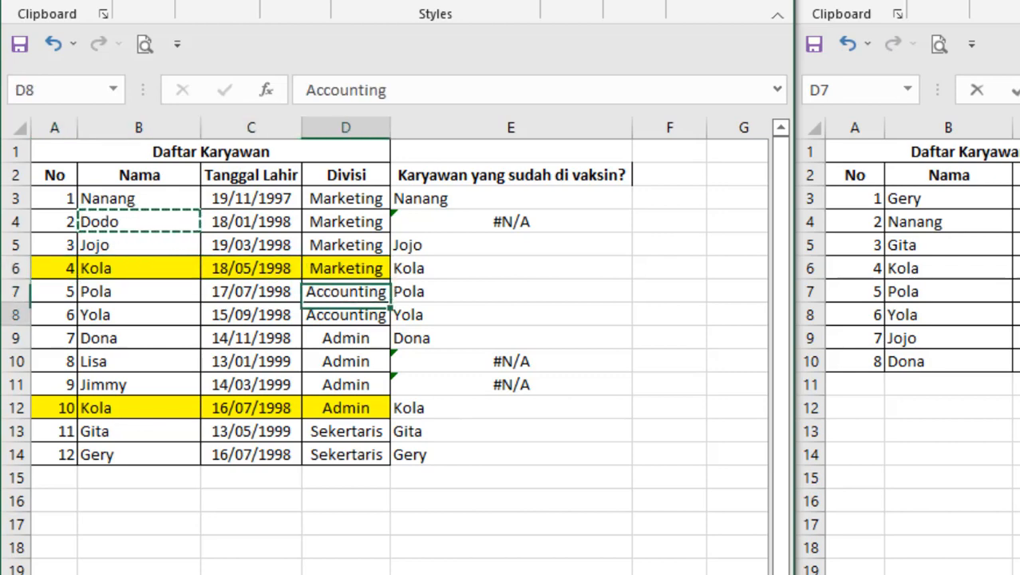
{"action": "key", "text": "Left"}
{"action": "key", "text": "Left"}
{"action": "key", "text": "Left"}
{"action": "key", "text": "Up"}
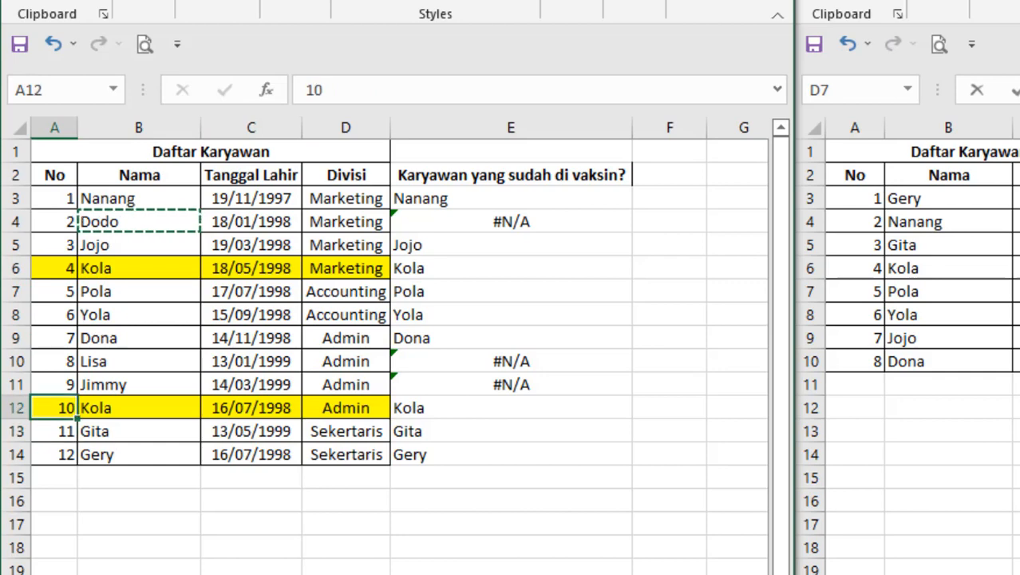
{"action": "key", "text": "Right"}
{"action": "key", "text": "Right"}
{"action": "key", "text": "Right"}
{"action": "key", "text": "Left"}
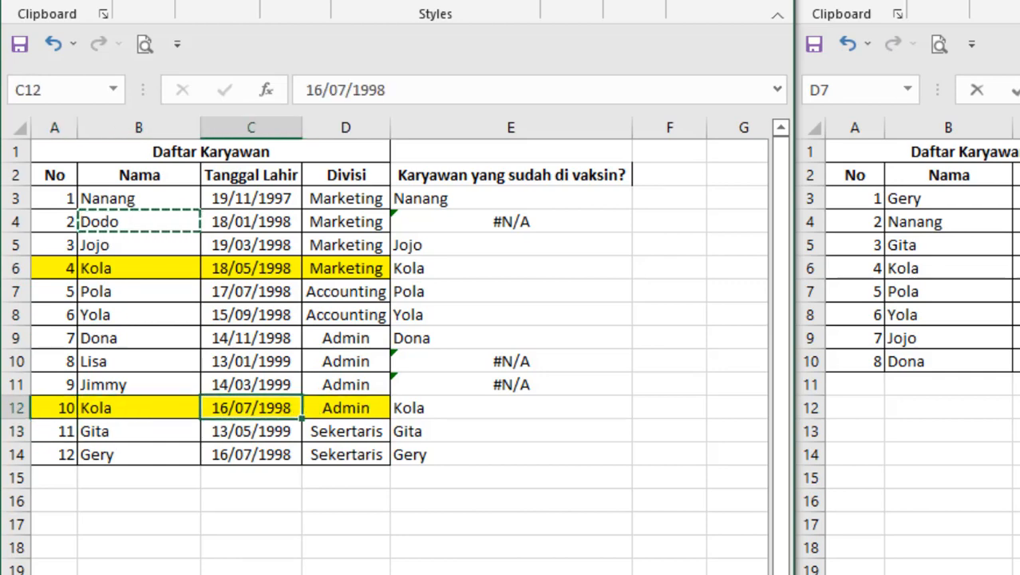
{"action": "key", "text": "Right"}
- Switch to the vaccinated employees workbook and fill the matching name cell B6 with yellow
{"action": "key", "text": "alt+Tab"}
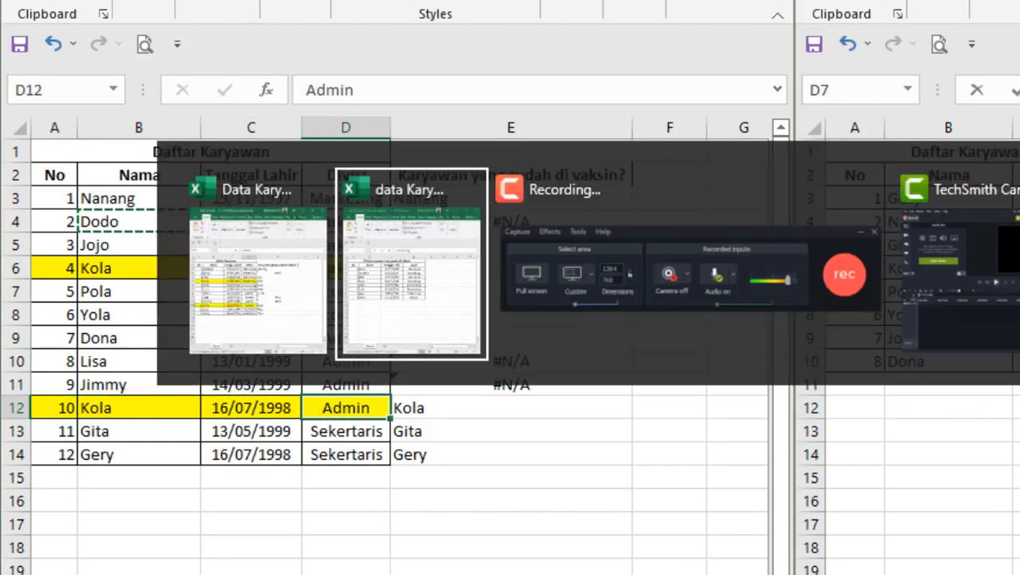
{"action": "key", "text": "Left"}
{"action": "key", "text": "Left"}
{"action": "key", "text": "Left"}
{"action": "key", "text": "Up"}
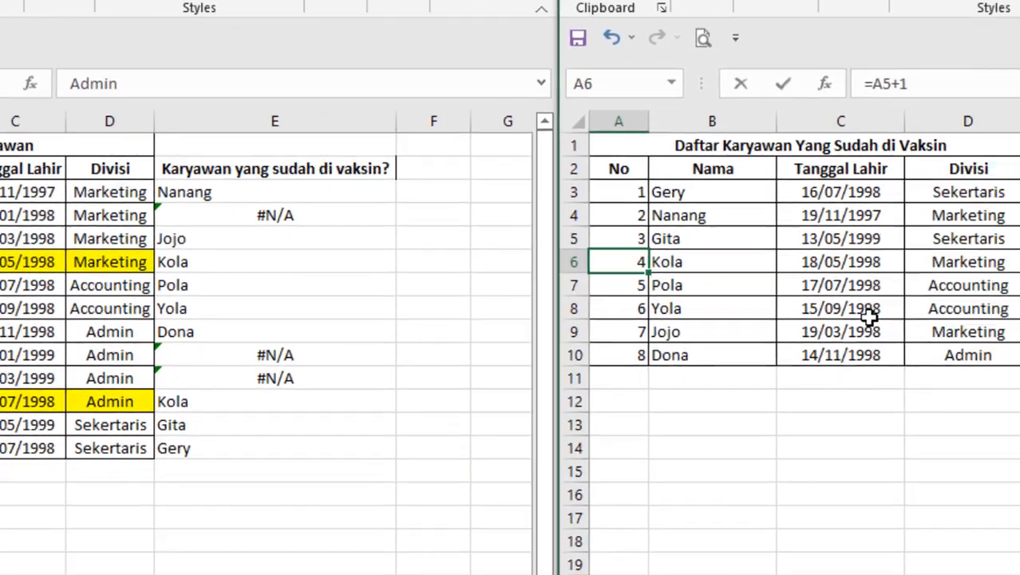
{"action": "key", "text": "Right"}
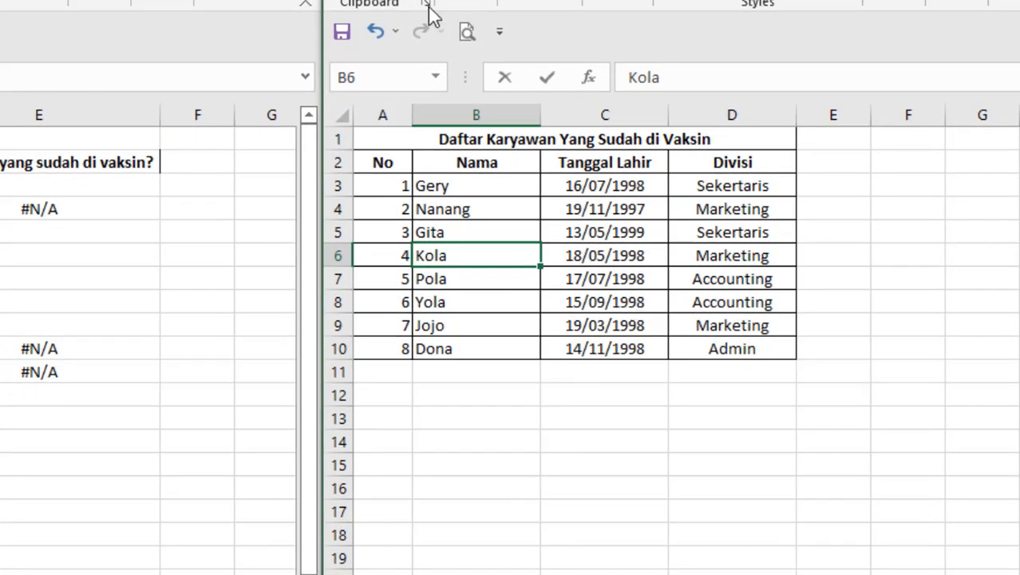
{"action": "left_click", "coordinate": [463, 4]}
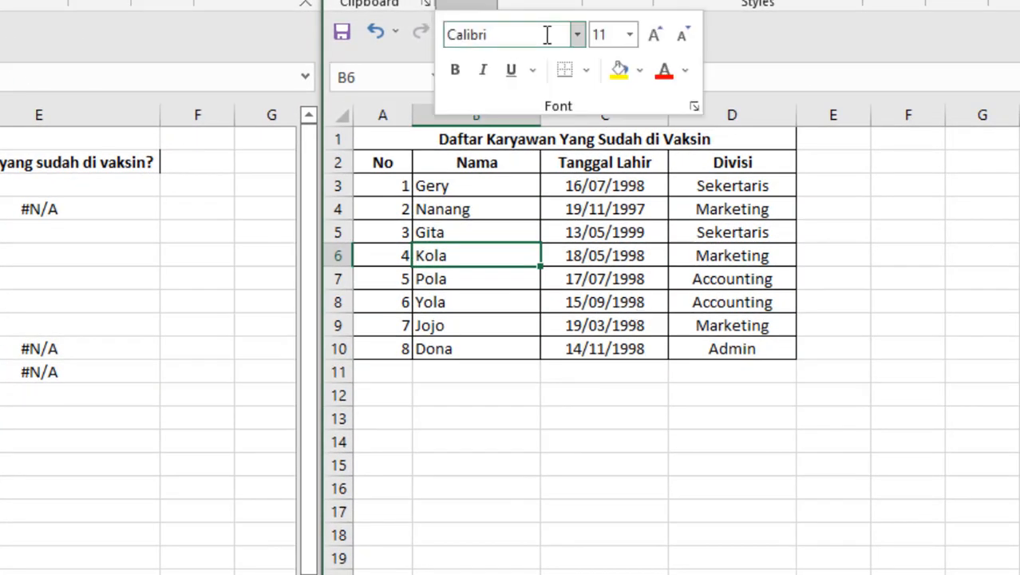
{"action": "left_click", "coordinate": [621, 71]}
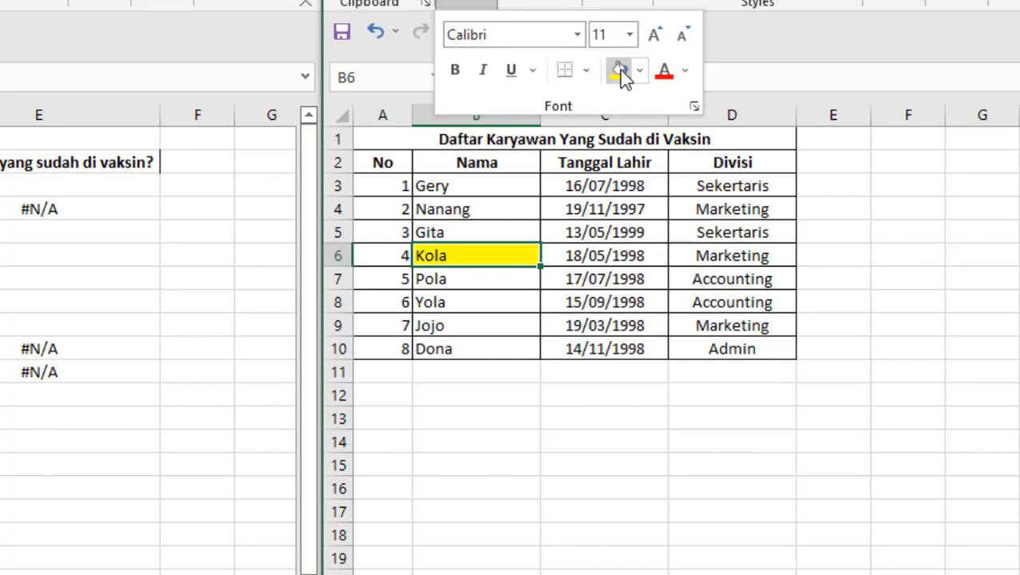
- Fill the whole record A6:D6 in the vaccinated employees list with yellow
{"action": "left_click", "coordinate": [779, 257]}
{"action": "left_click", "coordinate": [760, 260]}
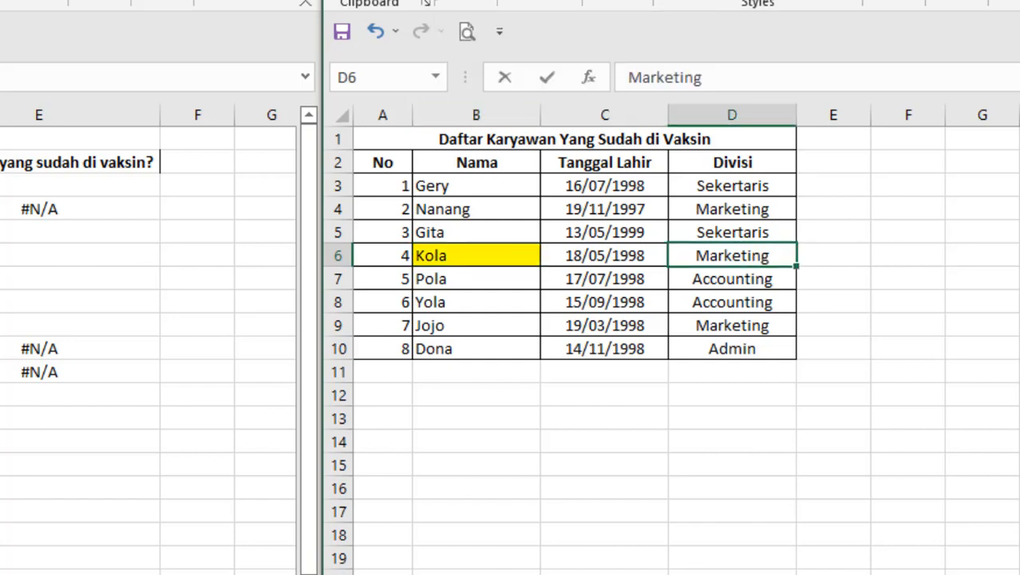
{"action": "key", "text": "shift+space"}
{"action": "key", "text": "Left"}
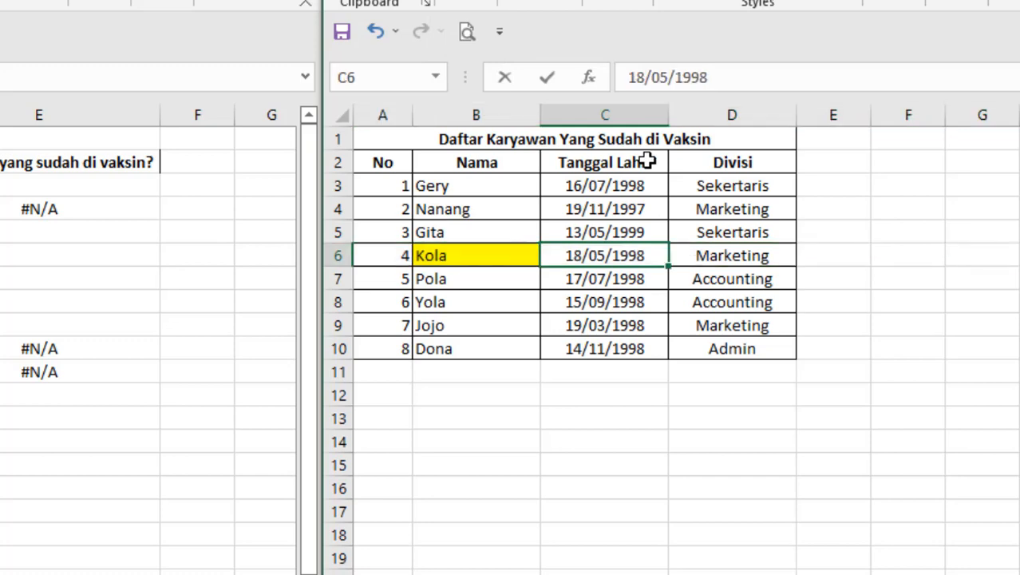
{"action": "key", "text": "Right"}
{"action": "key", "text": "shift+Left"}
{"action": "key", "text": "shift+Left"}
{"action": "key", "text": "shift+Left"}
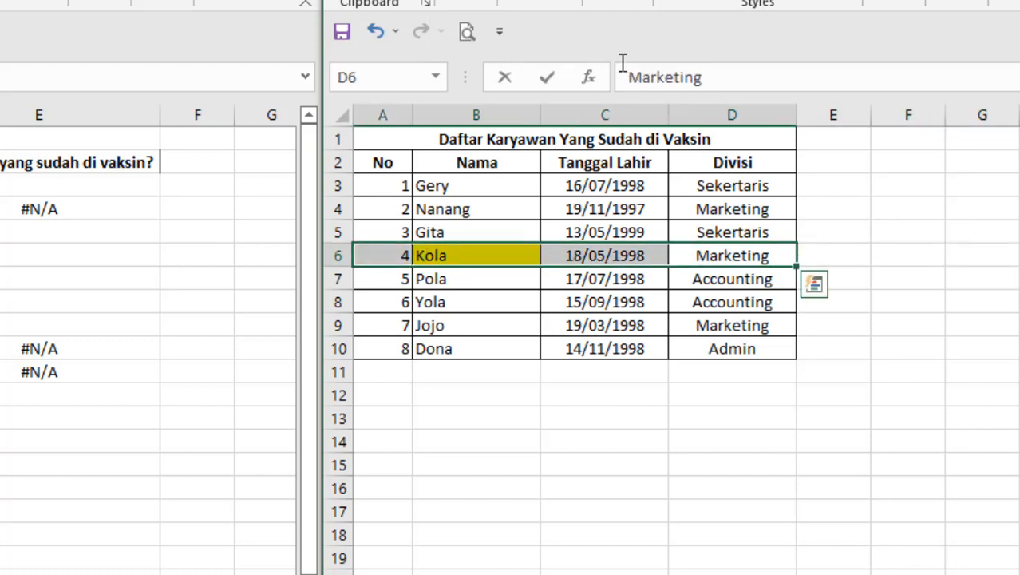
{"action": "left_click", "coordinate": [466, 5]}
{"action": "left_click", "coordinate": [626, 80]}
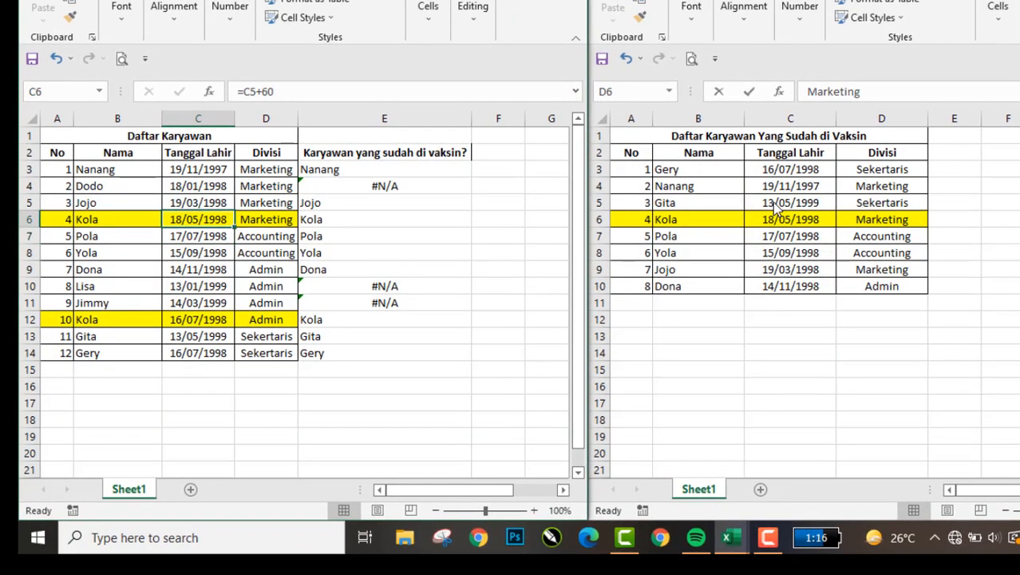
- In Data Karyawan, fill the lookup results in E6 and E12 with yellow
{"action": "left_click", "coordinate": [384, 219]}
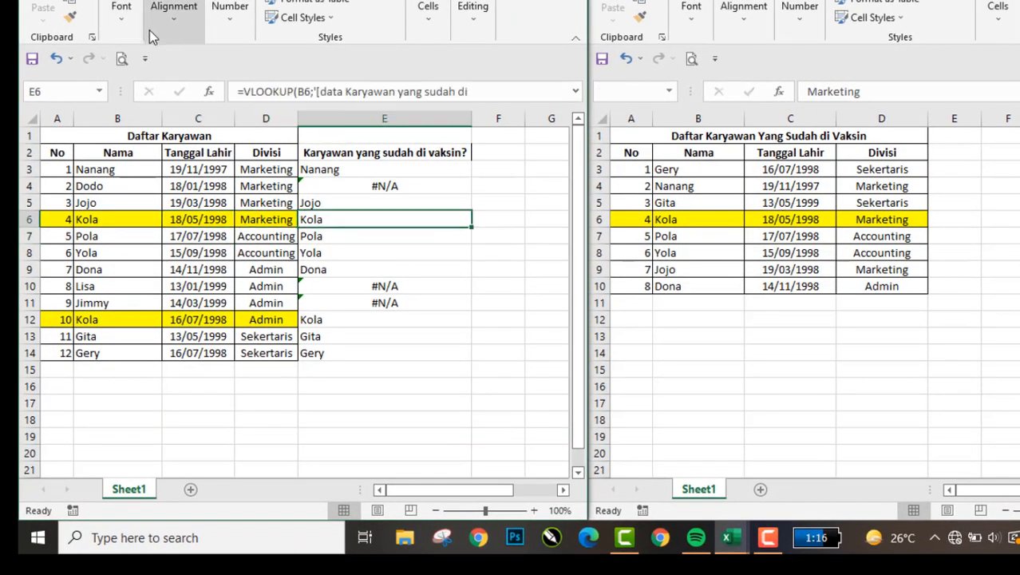
{"action": "left_click", "coordinate": [124, 16]}
{"action": "left_click", "coordinate": [231, 88]}
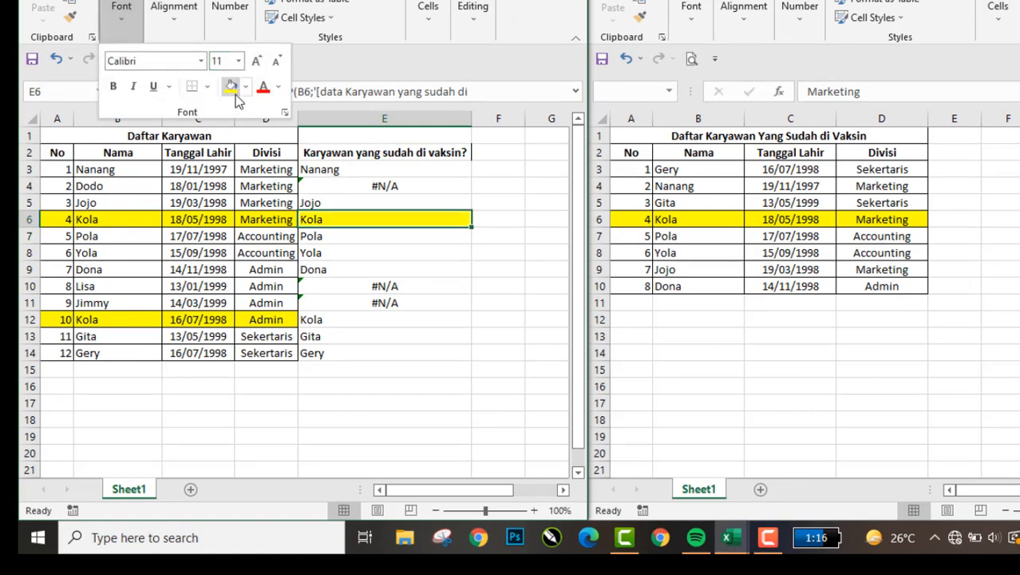
{"action": "left_click", "coordinate": [361, 325]}
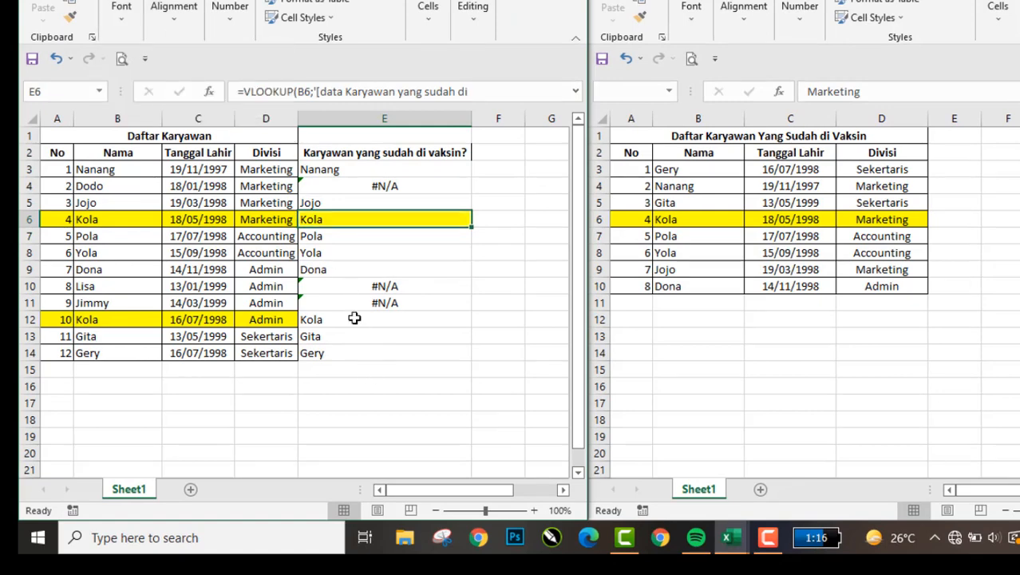
{"action": "left_click", "coordinate": [353, 317]}
{"action": "left_click", "coordinate": [121, 12]}
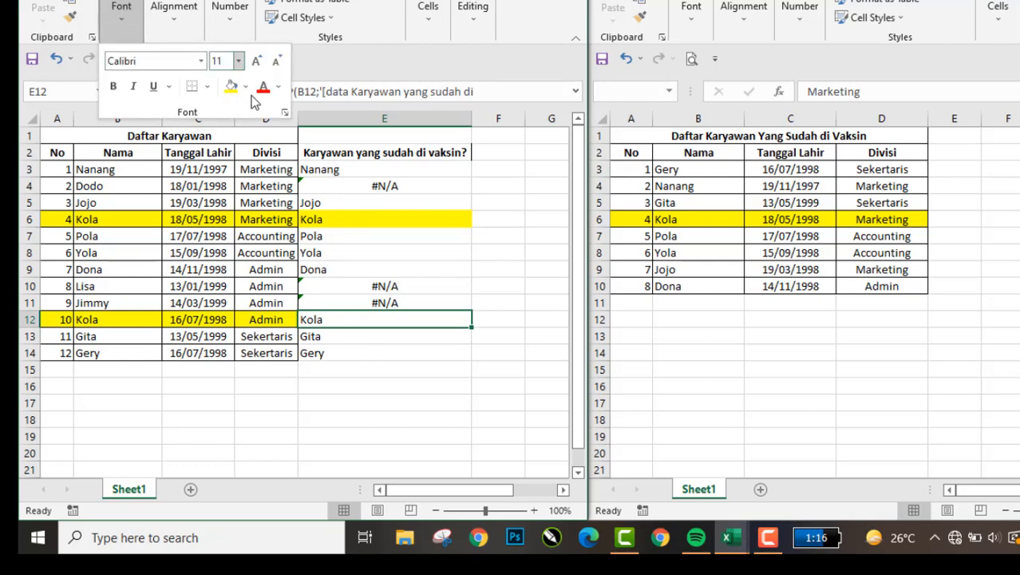
{"action": "left_click", "coordinate": [231, 88]}
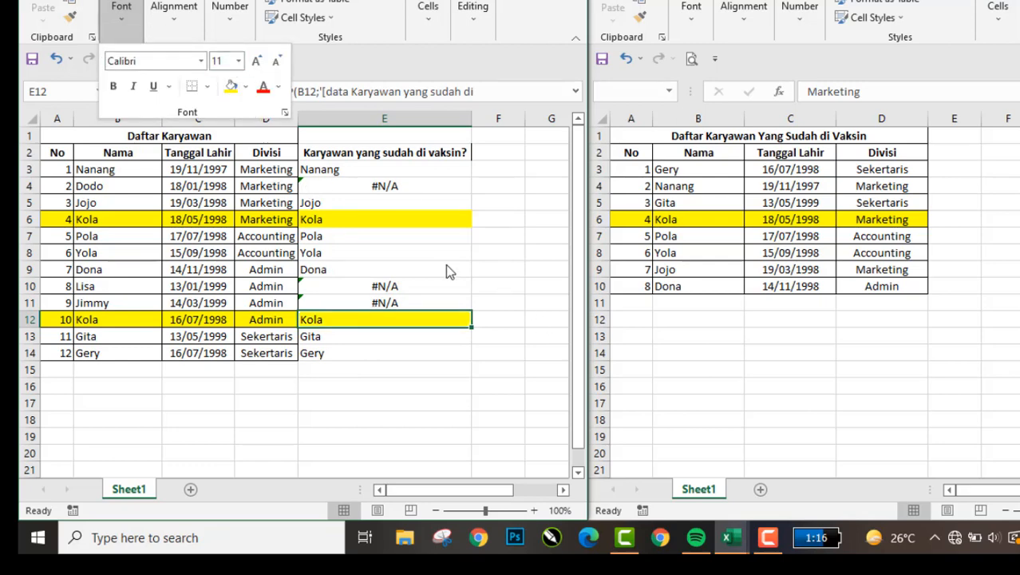
- Insert a blank column between Divisi and the vaccination lookup column in Data Karyawan
{"action": "left_click", "coordinate": [404, 254]}
{"action": "key", "text": "Up"}
{"action": "key", "text": "Up"}
{"action": "key", "text": "Up"}
{"action": "key", "text": "Up"}
{"action": "key", "text": "Up"}
{"action": "key", "text": "Up"}
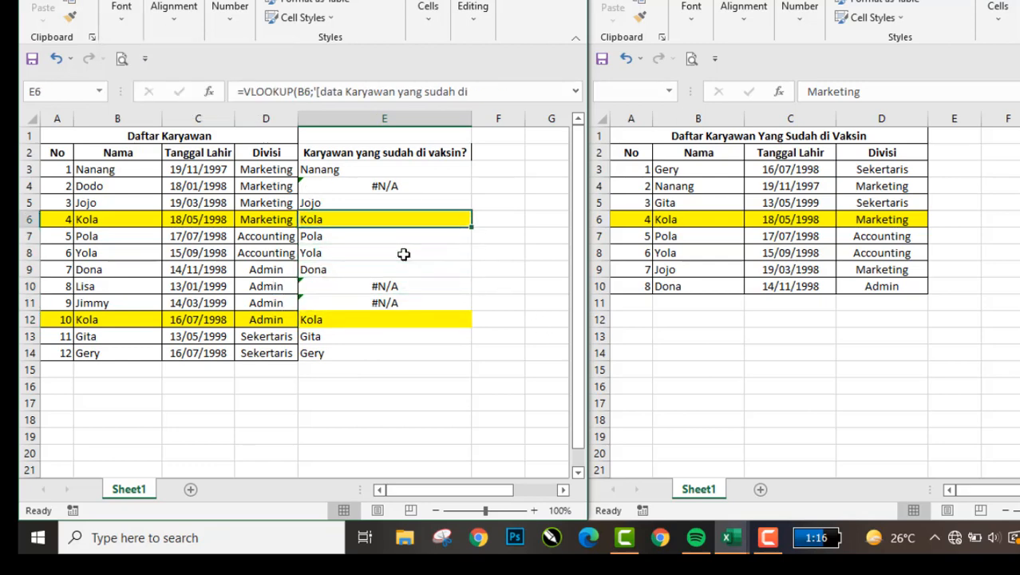
{"action": "key", "text": "ctrl+space"}
{"action": "key", "text": "ctrl+shift+plus"}
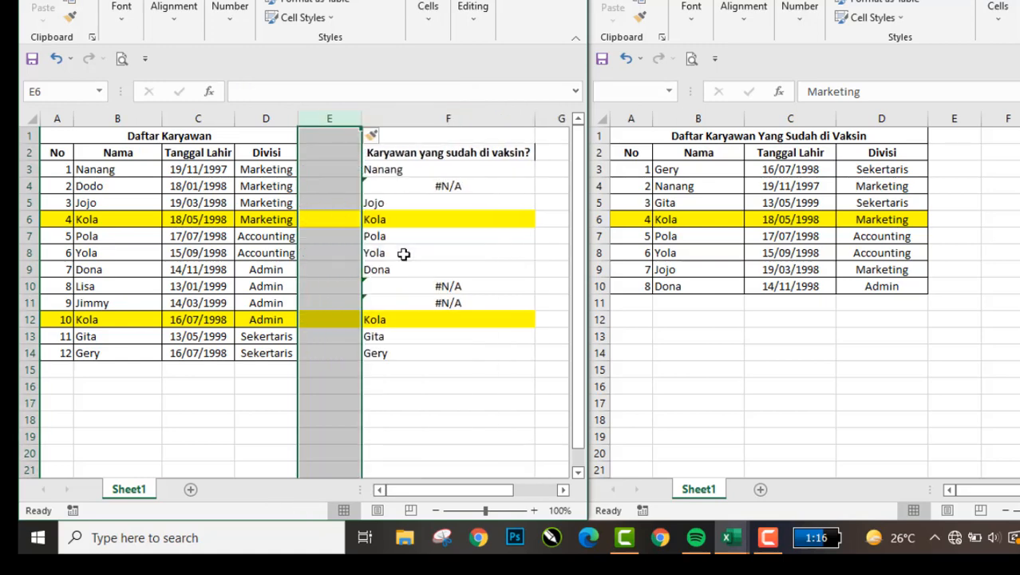
- Compare the Tanggal Lahir values of the two highlighted duplicate-name records in rows 6 and 12
{"action": "key", "text": "Down"}
{"action": "key", "text": "Down"}
{"action": "key", "text": "Up"}
{"action": "key", "text": "Up"}
{"action": "key", "text": "Up"}
{"action": "key", "text": "Up"}
{"action": "key", "text": "Up"}
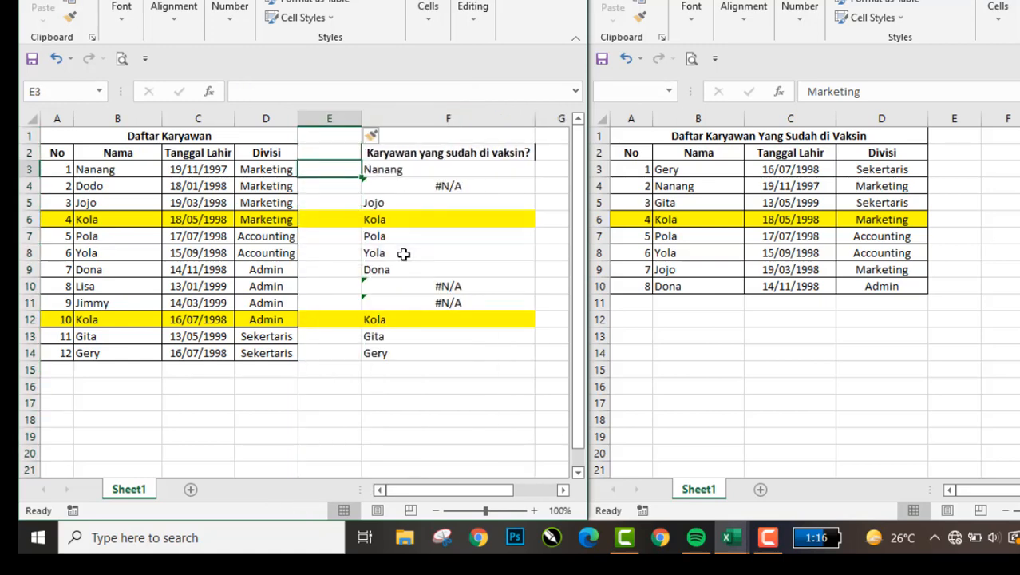
{"action": "key", "text": "Left"}
{"action": "key", "text": "Left"}
{"action": "key", "text": "Down"}
{"action": "key", "text": "Down"}
{"action": "key", "text": "Down"}
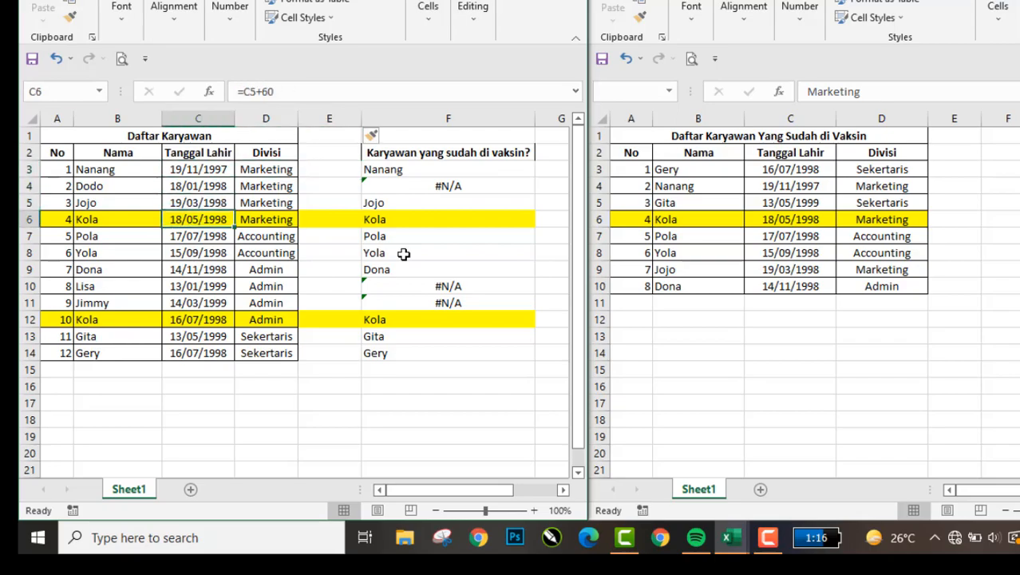
{"action": "key", "text": "Left"}
{"action": "key", "text": "Right"}
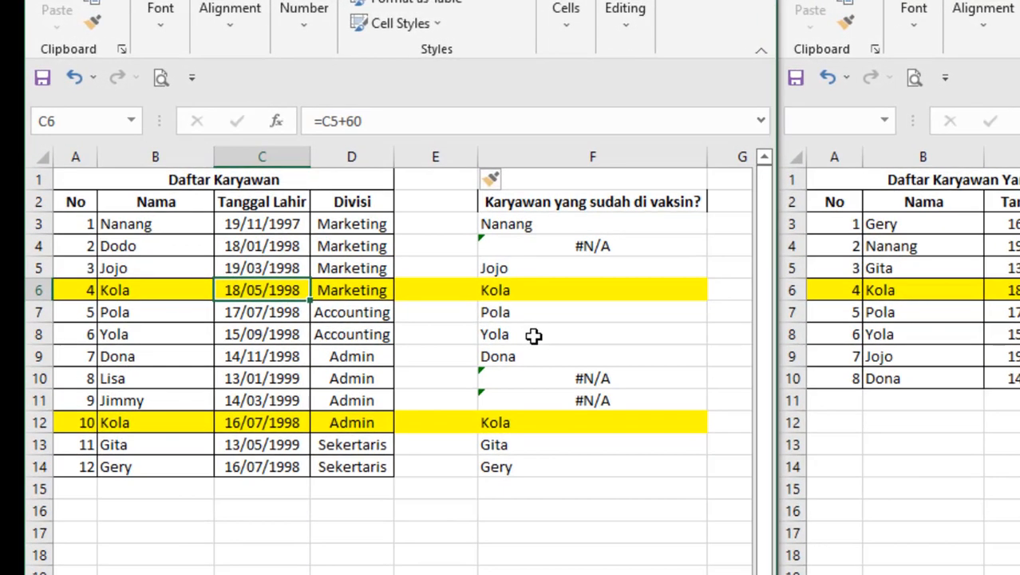
{"action": "key", "text": "Right"}
{"action": "key", "text": "Left"}
{"action": "key", "text": "Down"}
{"action": "key", "text": "Down"}
{"action": "key", "text": "Down"}
{"action": "key", "text": "Down"}
{"action": "key", "text": "Down"}
{"action": "key", "text": "Down"}
{"action": "key", "text": "Down"}
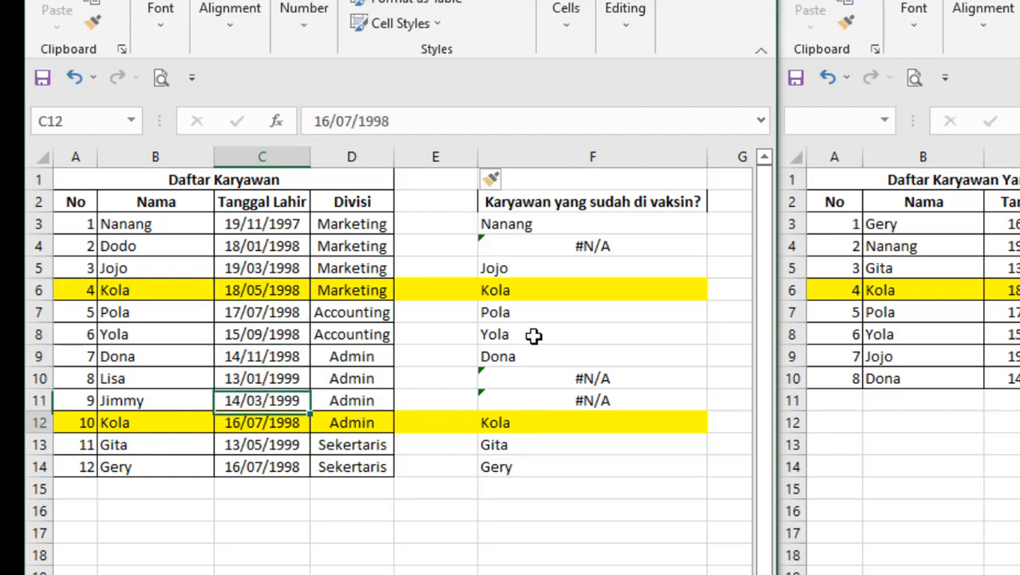
{"action": "key", "text": "Up"}
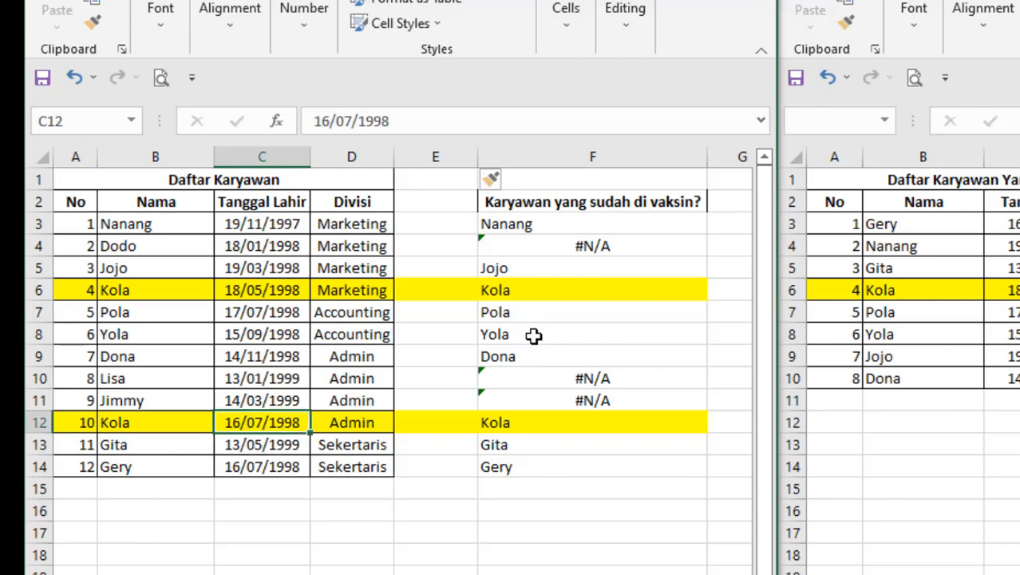
- Check the Divisi and Tanggal Lahir of row 6 again against the birth date in row 12
{"action": "key", "text": "Up"}
{"action": "key", "text": "Up"}
{"action": "key", "text": "Up"}
{"action": "key", "text": "Up"}
{"action": "key", "text": "Up"}
{"action": "key", "text": "Up"}
{"action": "key", "text": "Right"}
{"action": "key", "text": "Right"}
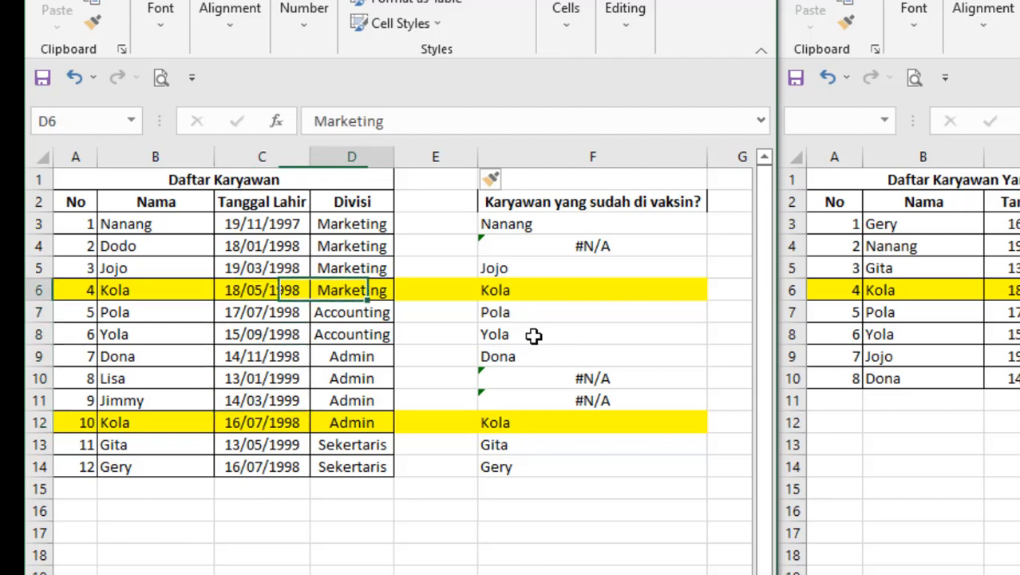
{"action": "key", "text": "Left"}
{"action": "key", "text": "Left"}
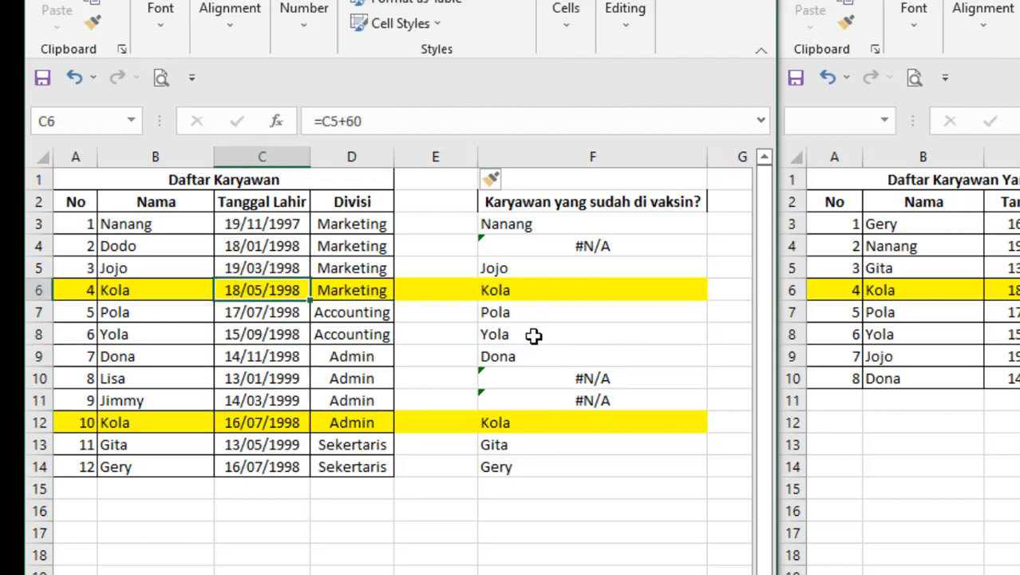
{"action": "key", "text": "Down"}
{"action": "key", "text": "Down"}
{"action": "key", "text": "Down"}
{"action": "key", "text": "Down"}
{"action": "key", "text": "Down"}
{"action": "key", "text": "Down"}
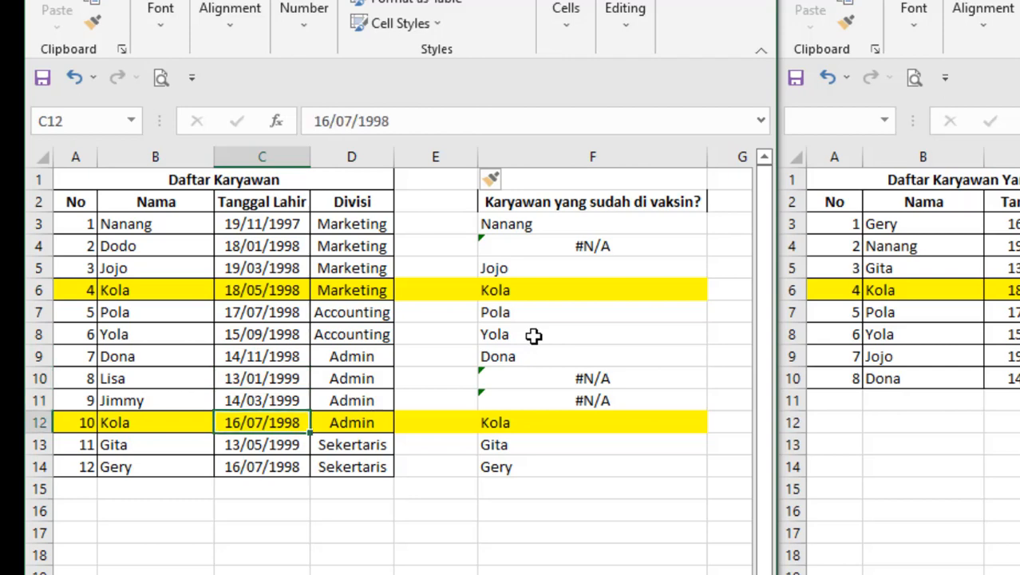
- Compare the Divisi values of the highlighted records in rows 6 and 12
{"action": "key", "text": "Up"}
{"action": "key", "text": "Up"}
{"action": "key", "text": "Up"}
{"action": "key", "text": "Up"}
{"action": "key", "text": "Up"}
{"action": "key", "text": "Up"}
{"action": "key", "text": "Right"}
{"action": "key", "text": "Down"}
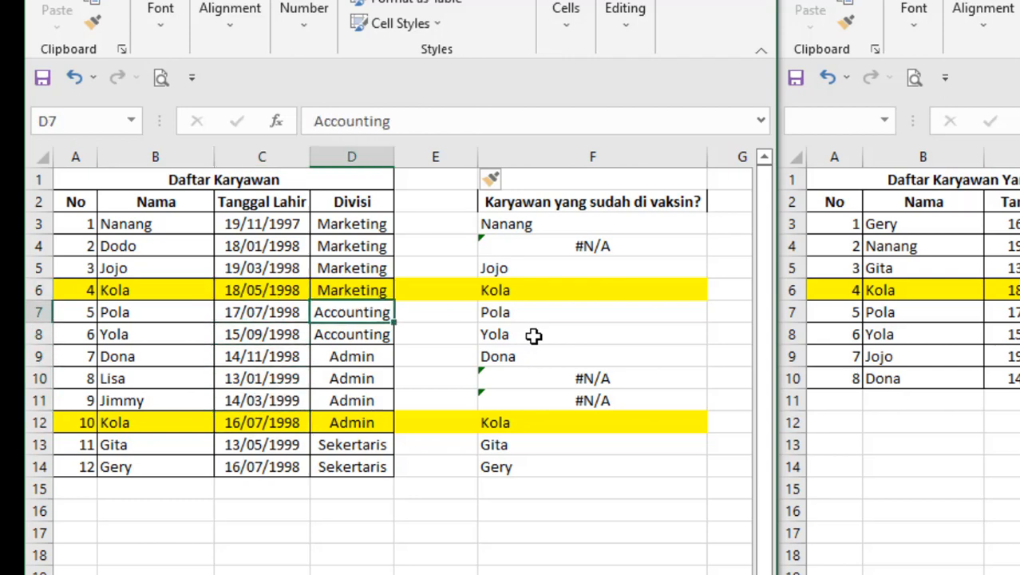
{"action": "key", "text": "Down"}
{"action": "key", "text": "Down"}
{"action": "key", "text": "Down"}
{"action": "key", "text": "Down"}
{"action": "key", "text": "Down"}
{"action": "key", "text": "Down"}
- Insert a second blank column to the right of Divisi, before the vaccination lookup column
{"action": "key", "text": "Right"}
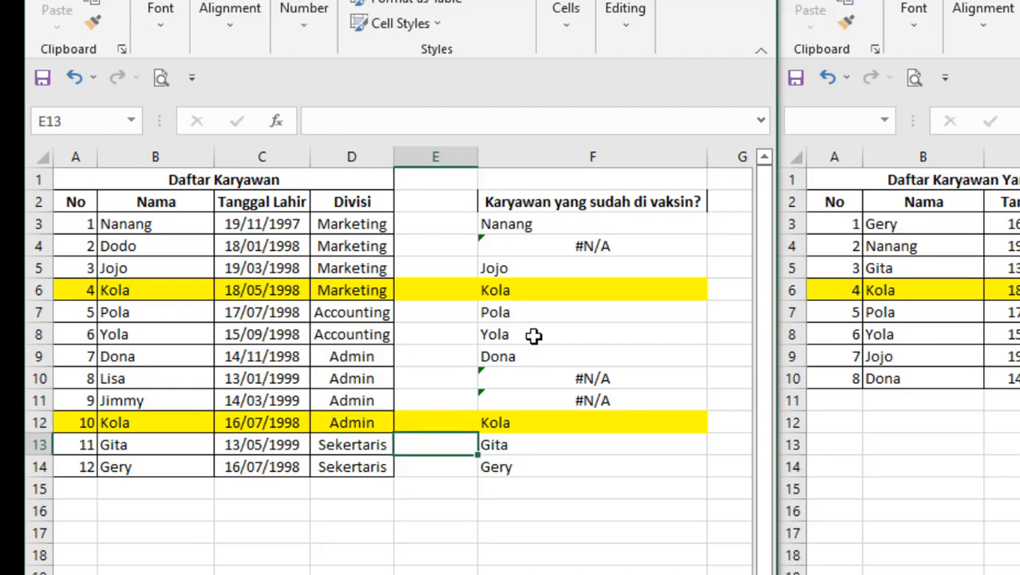
{"action": "key", "text": "Up"}
{"action": "key", "text": "ctrl+space"}
{"action": "key", "text": "ctrl+shift+plus"}
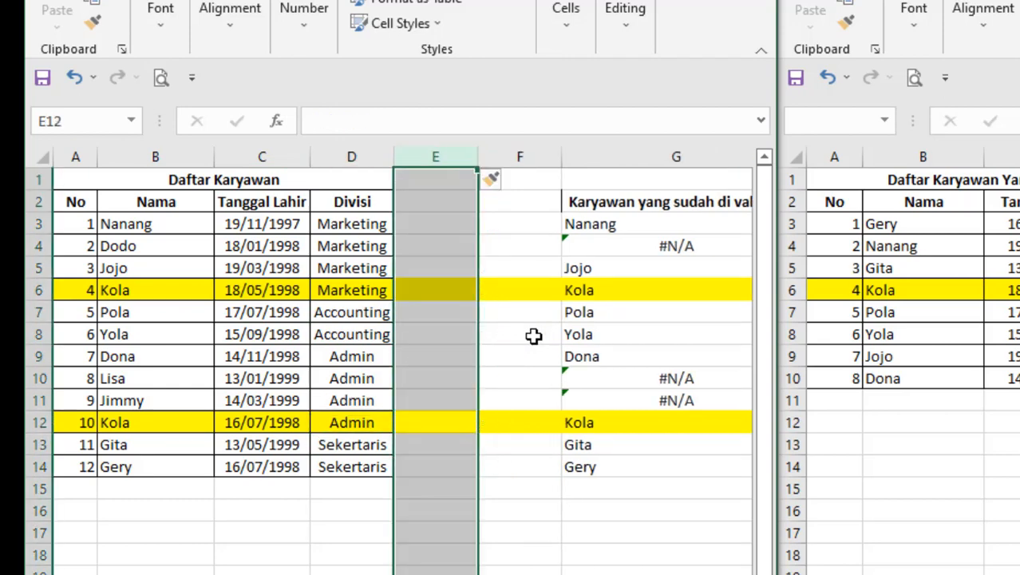
{"action": "key", "text": "Up"}
{"action": "key", "text": "Right"}
{"action": "key", "text": "Up"}
{"action": "key", "text": "Left"}
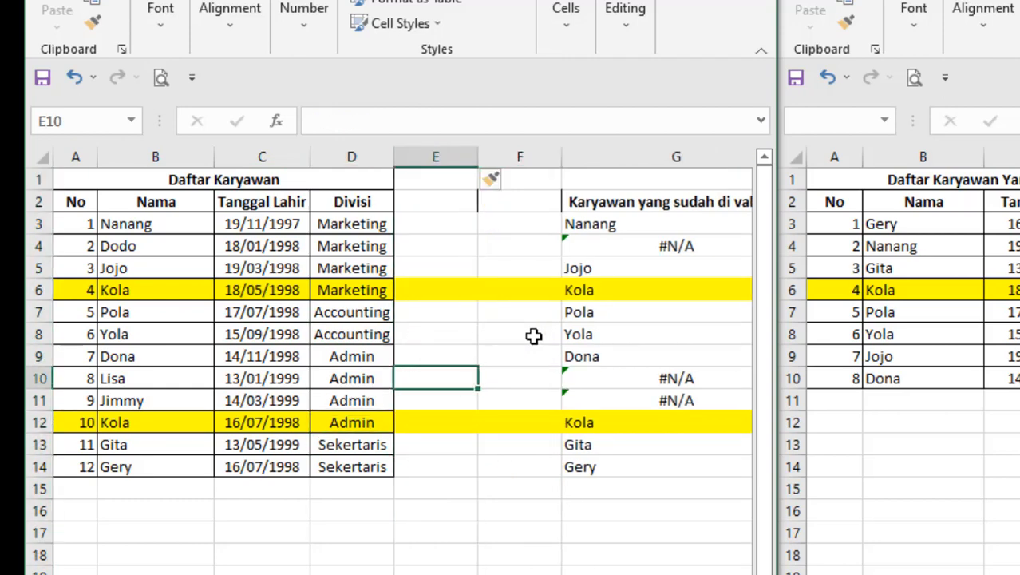
- Enter the header Kata Kunci in cell E2, beside the Divisi header
{"action": "key", "text": "Up"}
{"action": "key", "text": "Up"}
{"action": "key", "text": "Up"}
{"action": "key", "text": "Up"}
{"action": "key", "text": "Up"}
{"action": "key", "text": "Up"}
{"action": "key", "text": "Up"}
{"action": "key", "text": "Up"}
{"action": "type", "text": "K"}
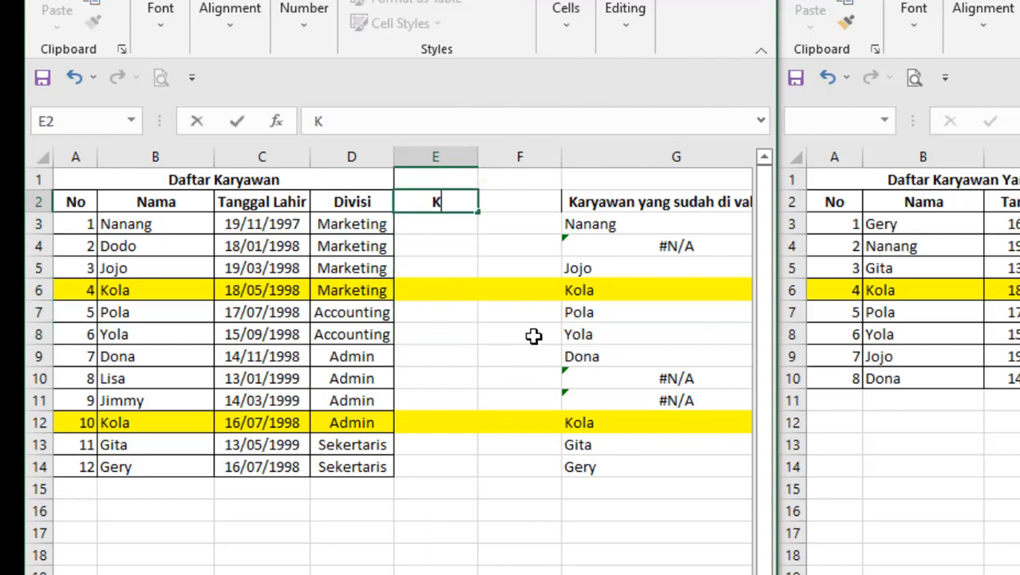
{"action": "type", "text": "ata KUnci"}
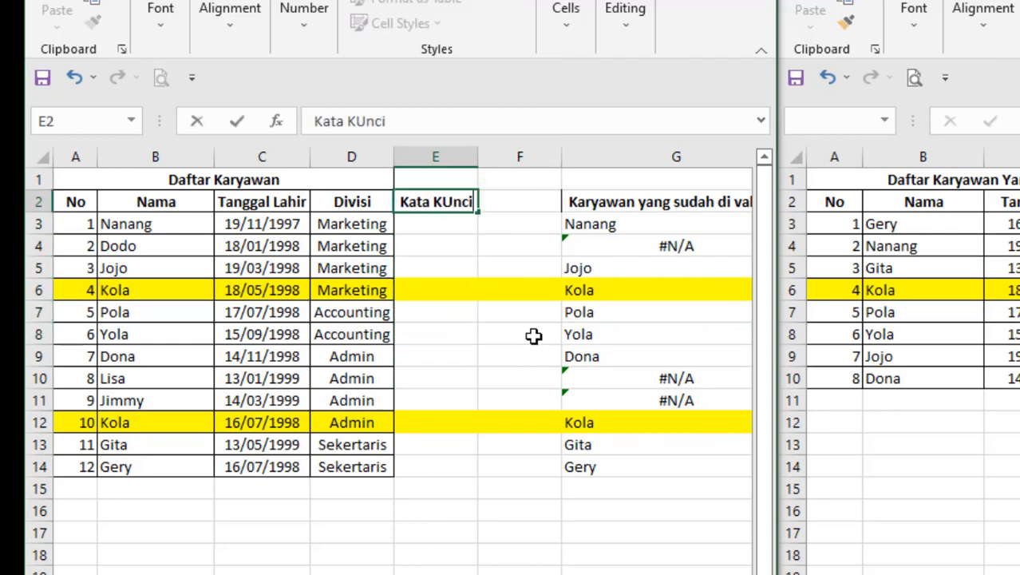
{"action": "key", "text": "Return"}
- Compare the duplicate Nama entries of the highlighted records in rows 6 and 12
{"action": "key", "text": "Down"}
{"action": "key", "text": "Left"}
{"action": "key", "text": "Left"}
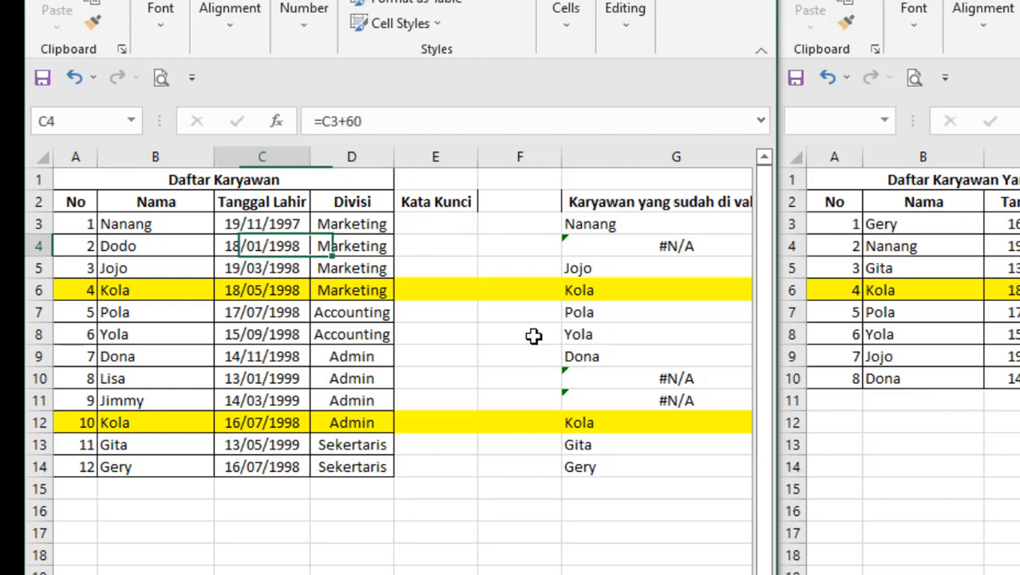
{"action": "key", "text": "Down"}
{"action": "key", "text": "Down"}
{"action": "key", "text": "Down"}
{"action": "key", "text": "Left"}
{"action": "key", "text": "Up"}
{"action": "key", "text": "Up"}
{"action": "key", "text": "Down"}
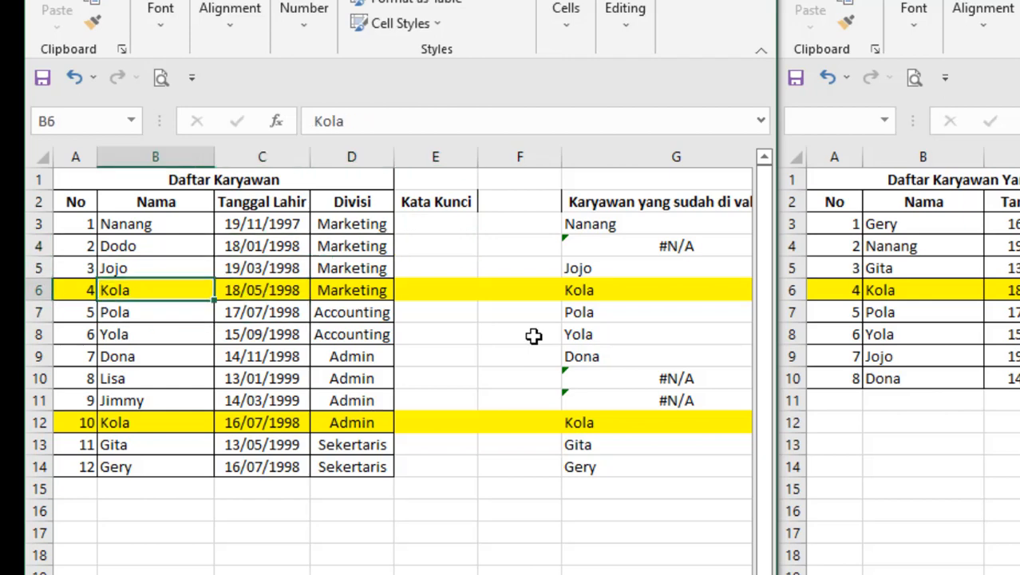
{"action": "key", "text": "shift+space"}
{"action": "key", "text": "Down"}
{"action": "key", "text": "Down"}
{"action": "key", "text": "Down"}
{"action": "key", "text": "Down"}
{"action": "key", "text": "Down"}
{"action": "key", "text": "Down"}
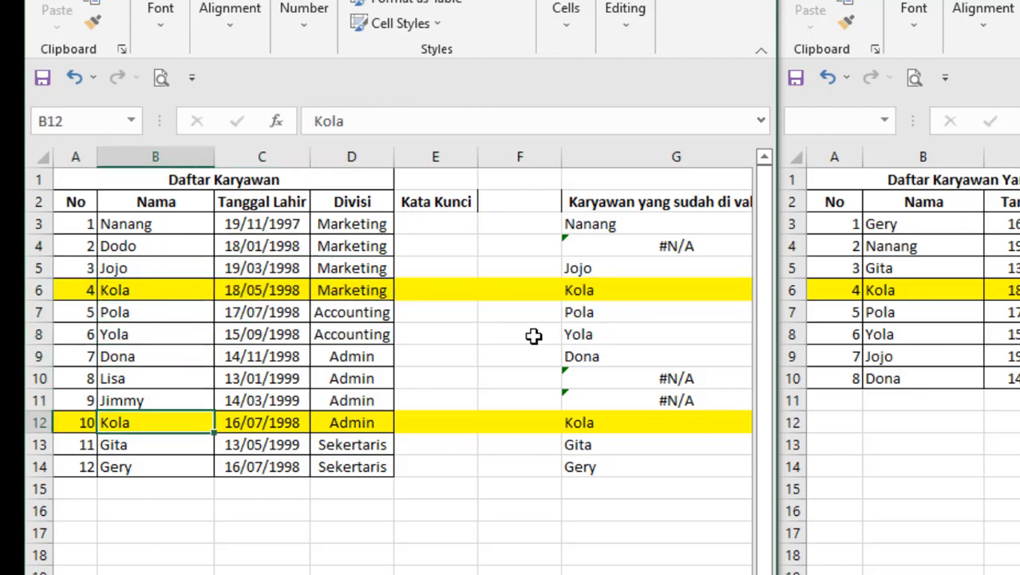
{"action": "key", "text": "shift+space"}
{"action": "key", "text": "Up"}
{"action": "key", "text": "Up"}
{"action": "key", "text": "Up"}
{"action": "key", "text": "Up"}
{"action": "key", "text": "Up"}
{"action": "key", "text": "Up"}
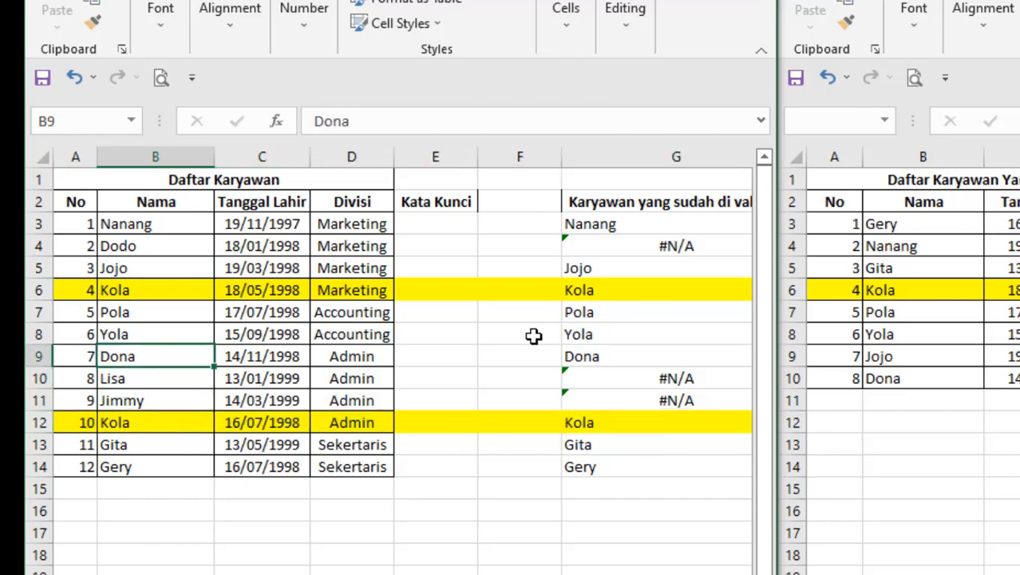
- In cell E6, join the row's name, birth date and division with =CONCATENATE(B6;C6;D6)
{"action": "key", "text": "Right"}
{"action": "key", "text": "Right"}
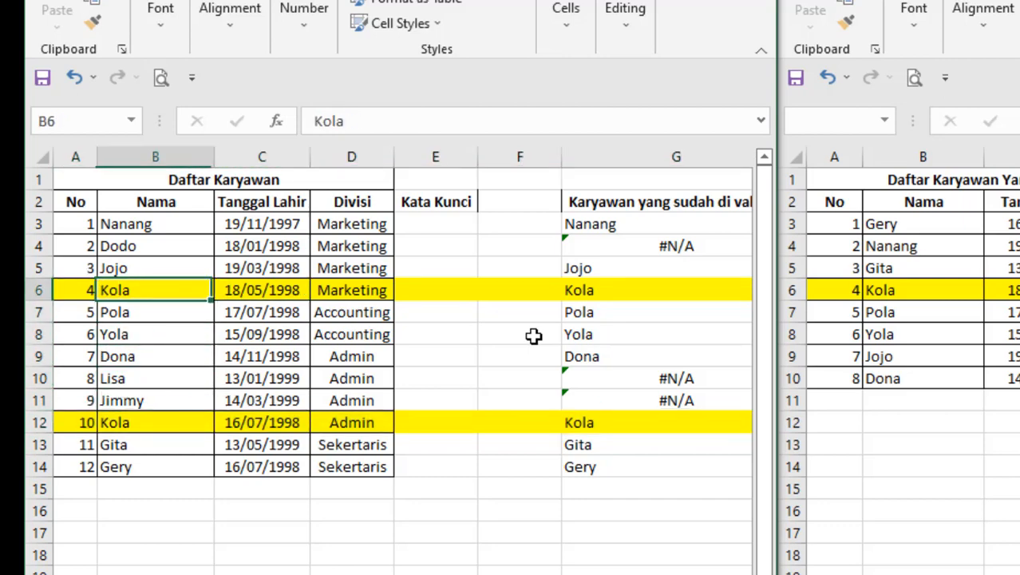
{"action": "key", "text": "Right"}
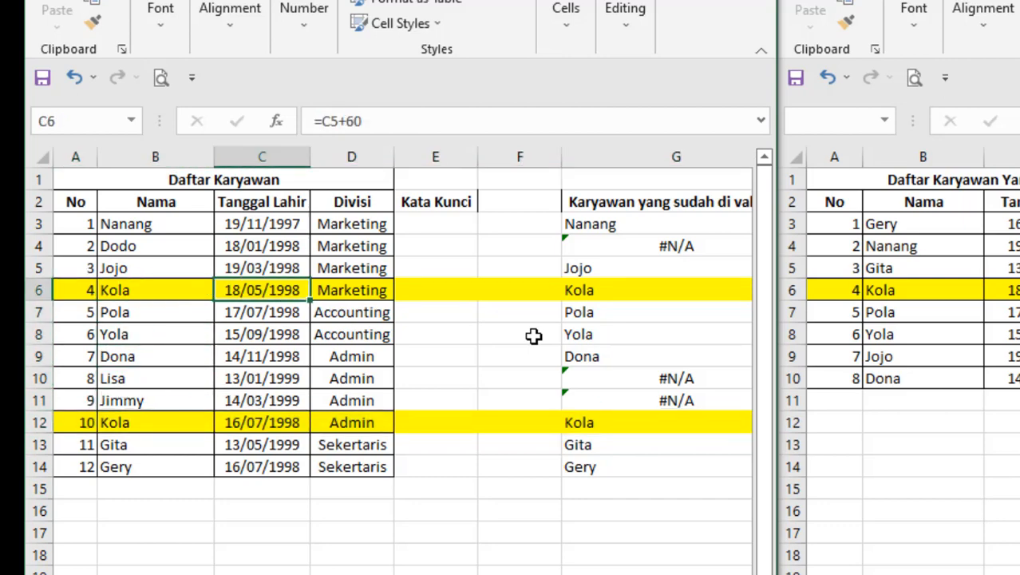
{"action": "key", "text": "Right"}
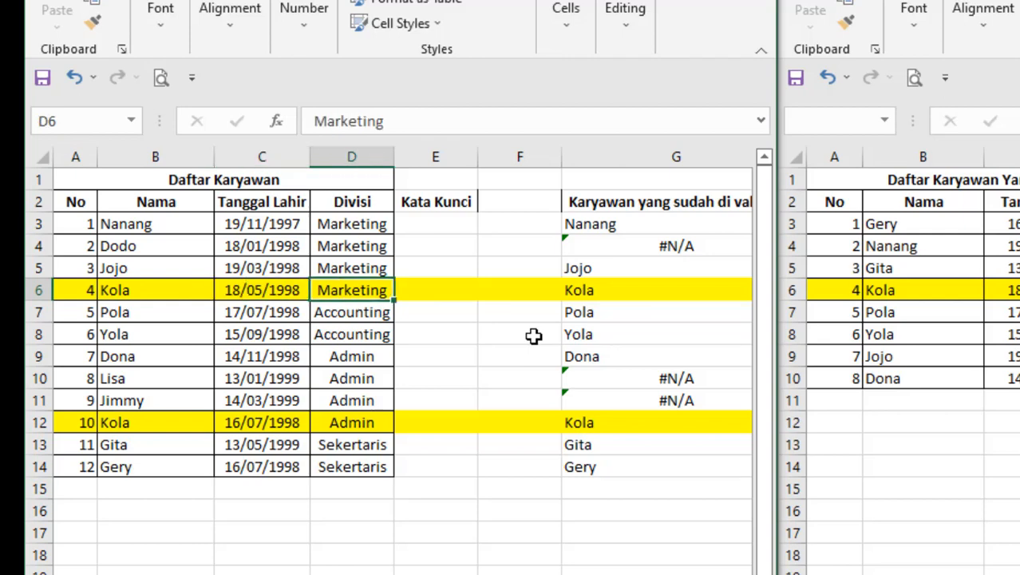
{"action": "key", "text": "Right"}
{"action": "type", "text": "="}
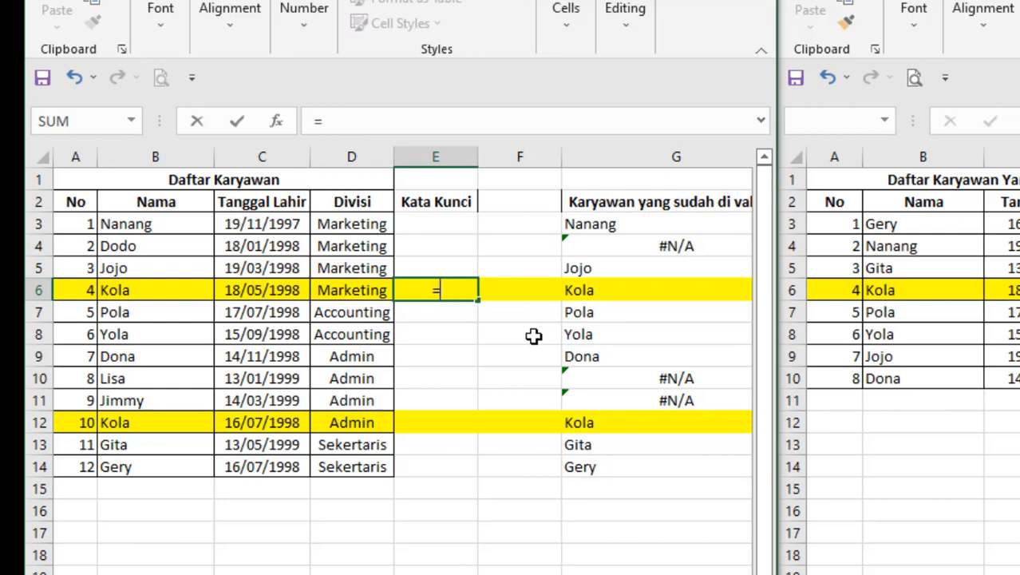
{"action": "type", "text": "con"}
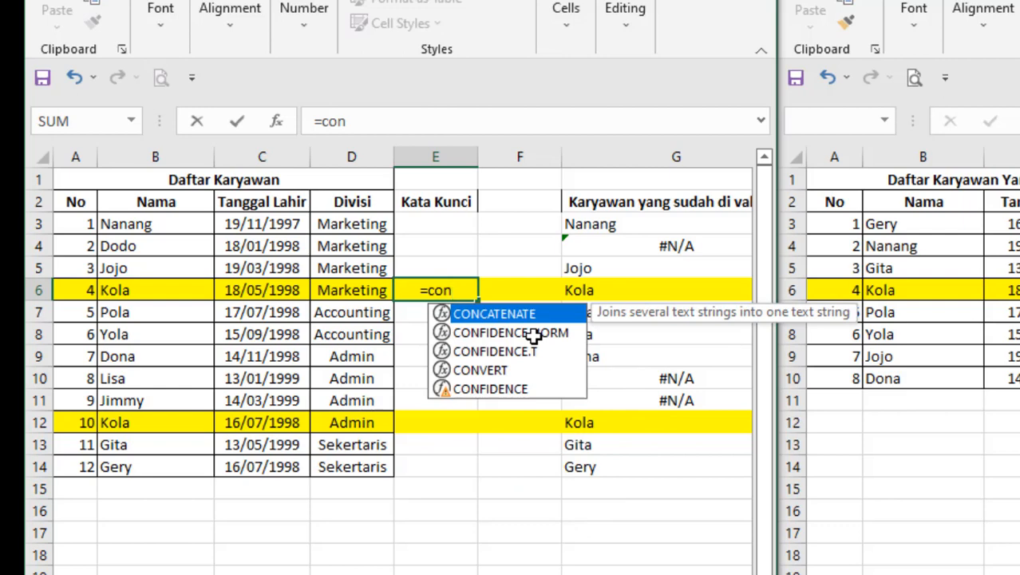
{"action": "key", "text": "Tab"}
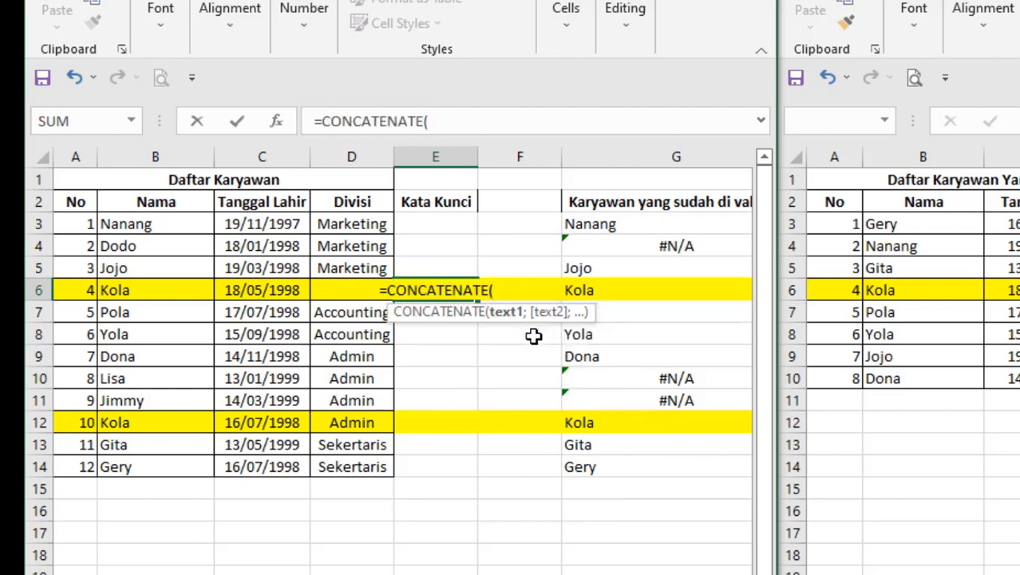
{"action": "left_click", "coordinate": [163, 284]}
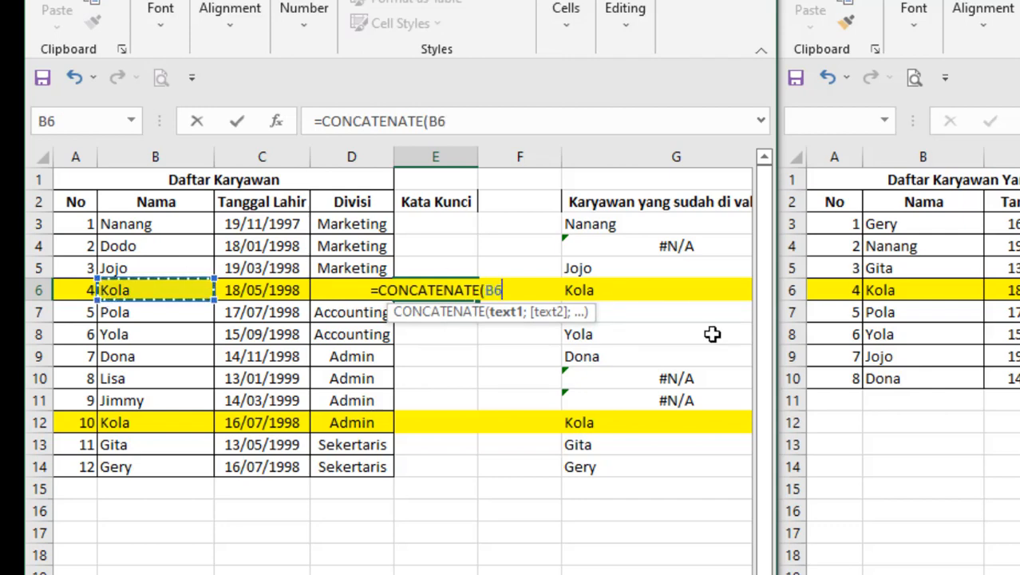
{"action": "type", "text": ";"}
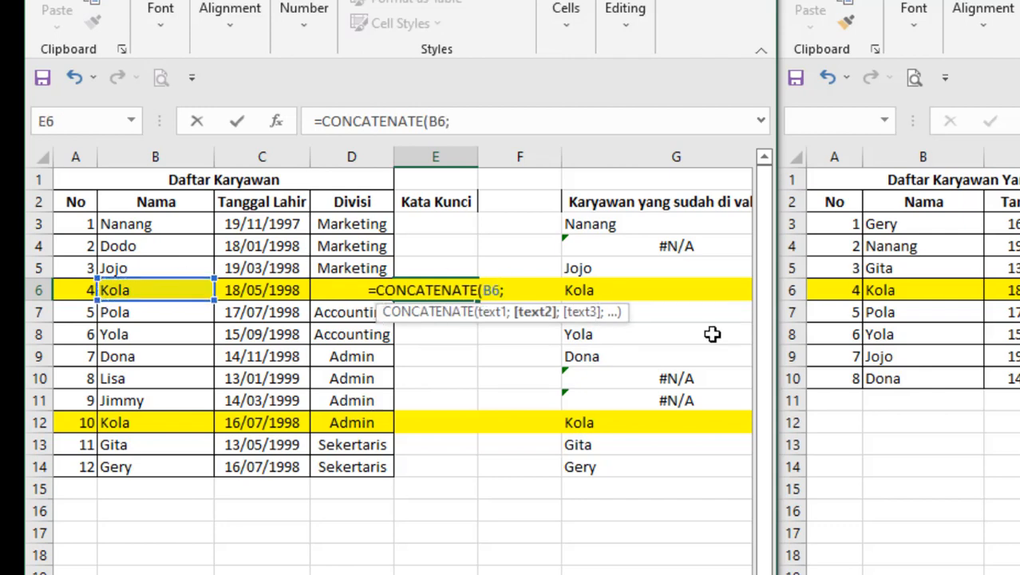
{"action": "left_click", "coordinate": [278, 288]}
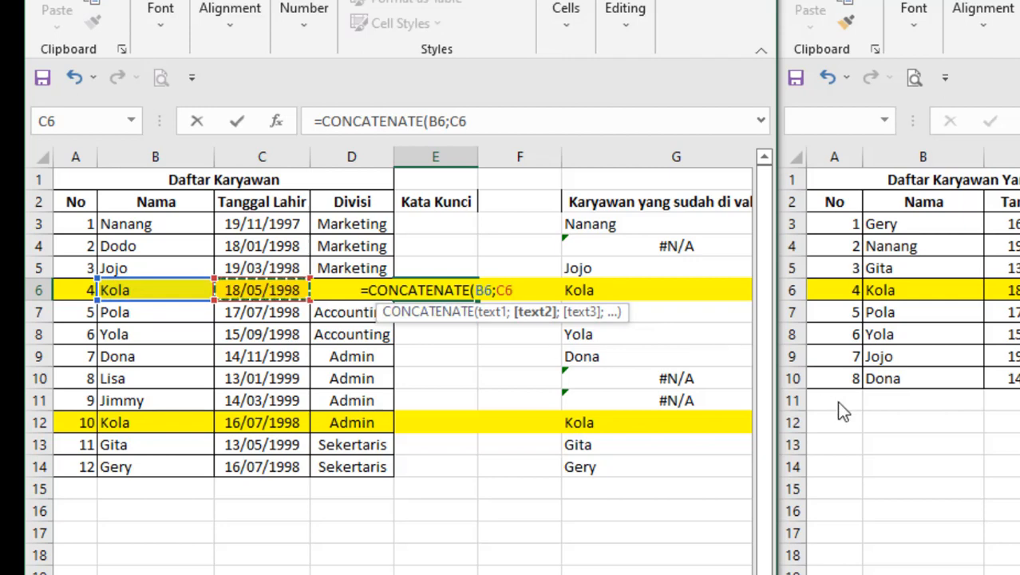
{"action": "type", "text": ";"}
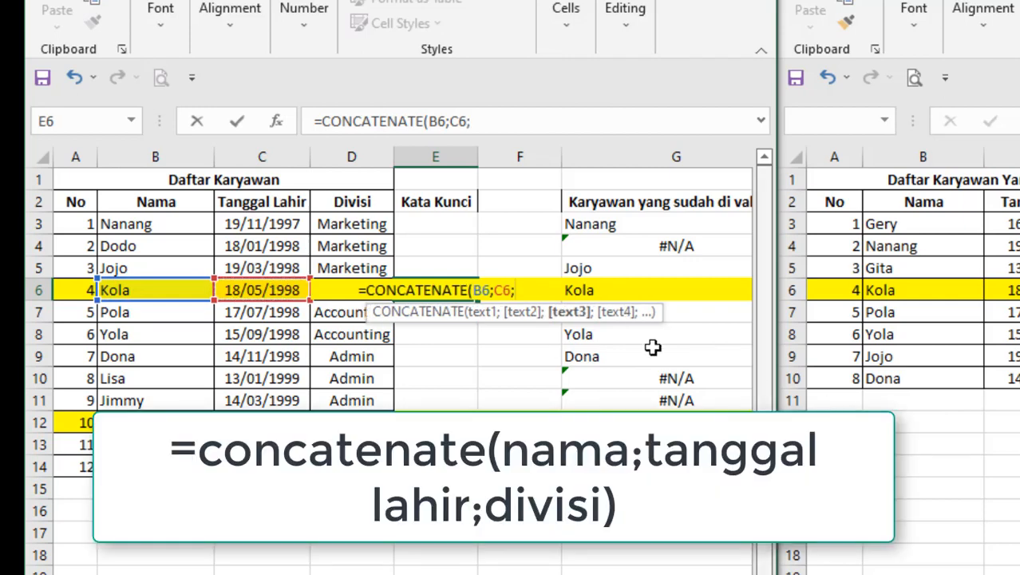
{"action": "key", "text": "Left"}
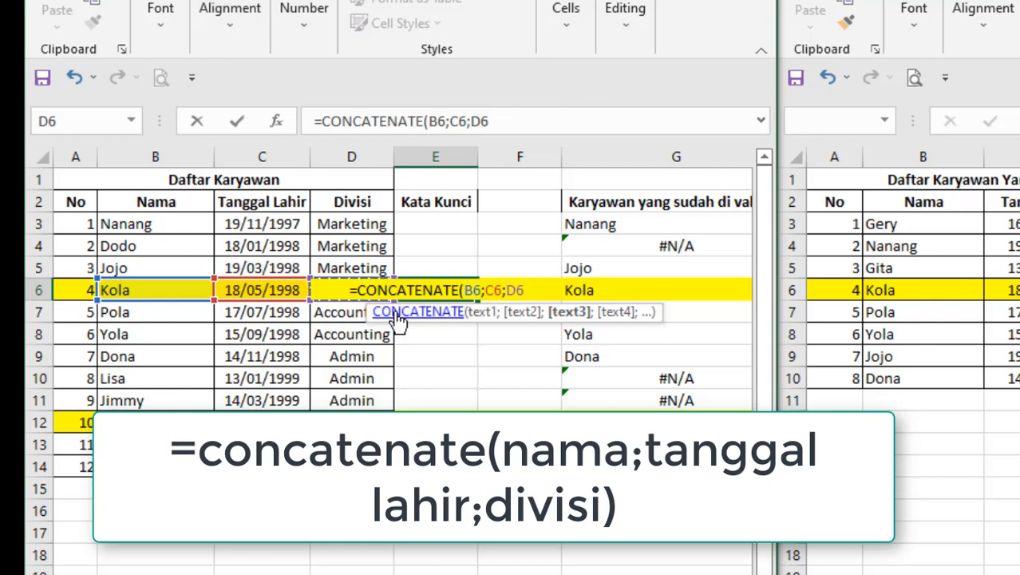
{"action": "key", "text": "Return"}
{"action": "key", "text": "Up"}
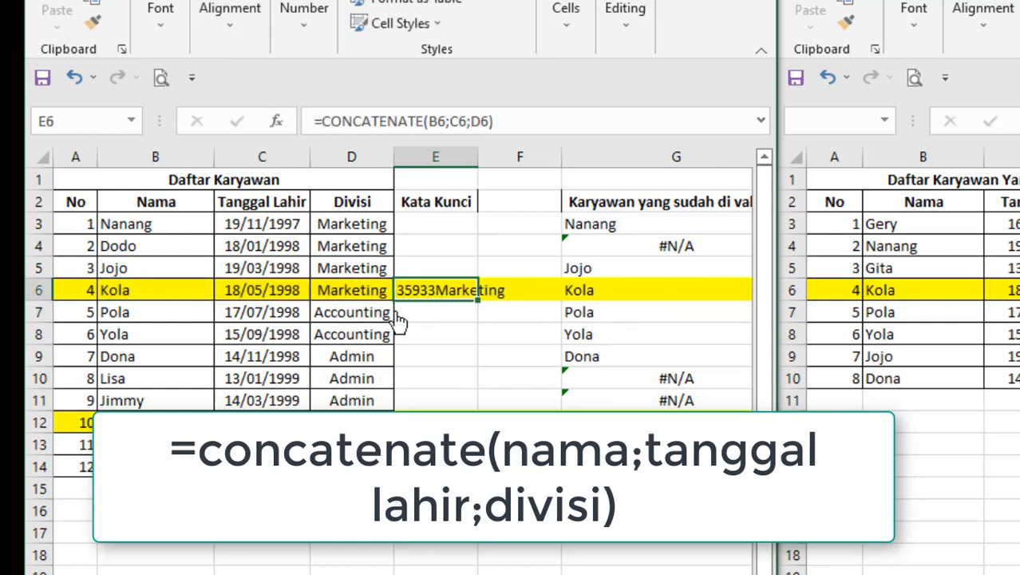
- Autofit column E to the combined key text in E6
{"action": "key", "text": "alt+h"}
{"action": "key", "text": "o"}
{"action": "key", "text": "i"}
{"action": "key", "text": "Return"}
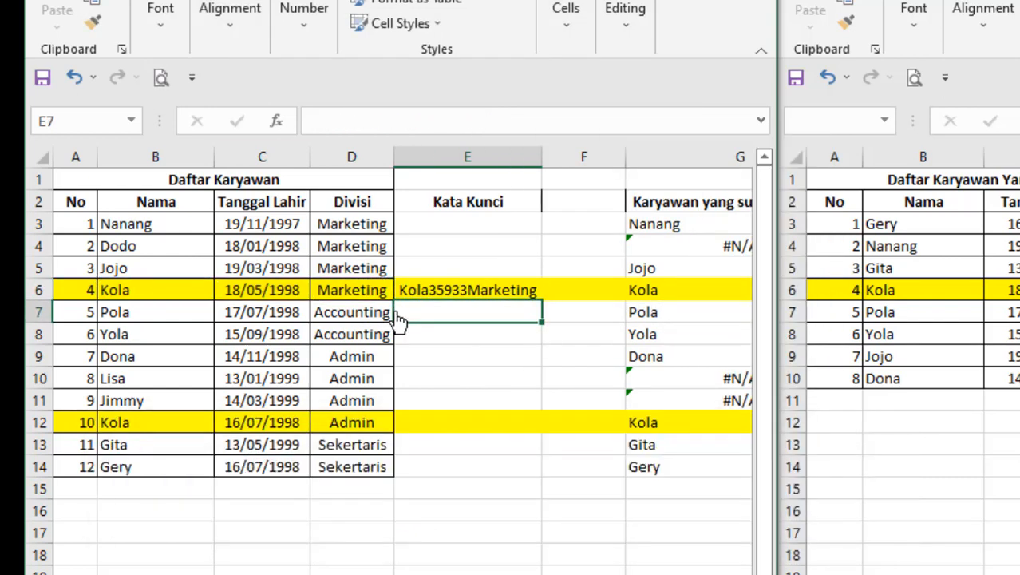
{"action": "key", "text": "Up"}
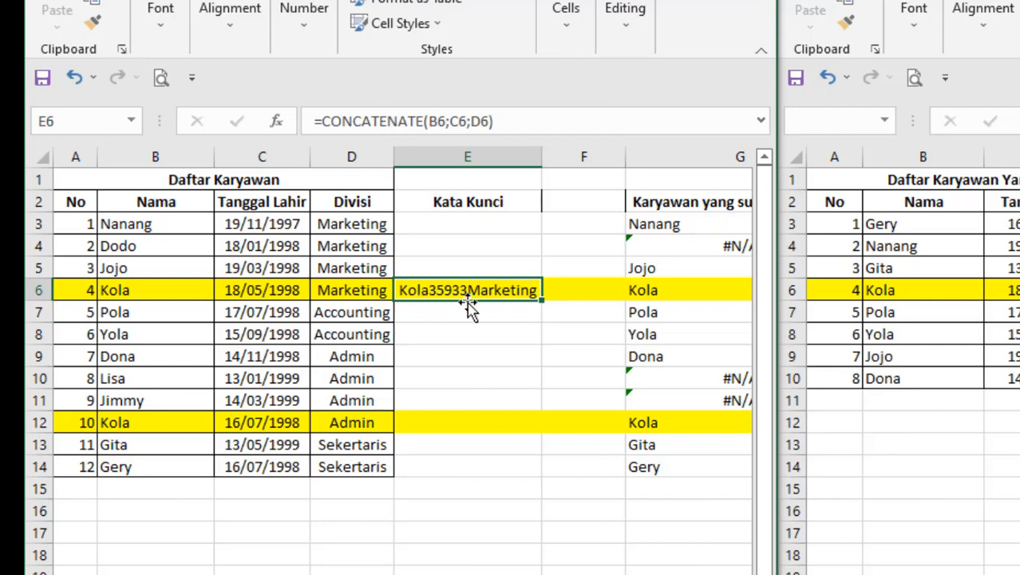
- Remove the yellow fill from the whole Kata Kunci column
{"action": "left_click", "coordinate": [267, 295]}
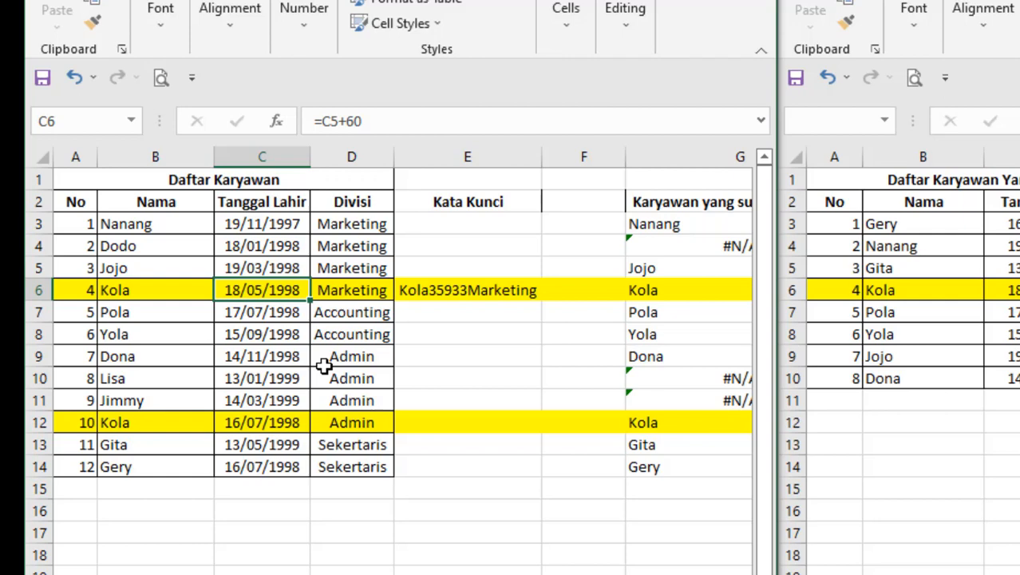
{"action": "key", "text": "Right"}
{"action": "key", "text": "Right"}
{"action": "key", "text": "ctrl+c"}
{"action": "key", "text": "ctrl+space"}
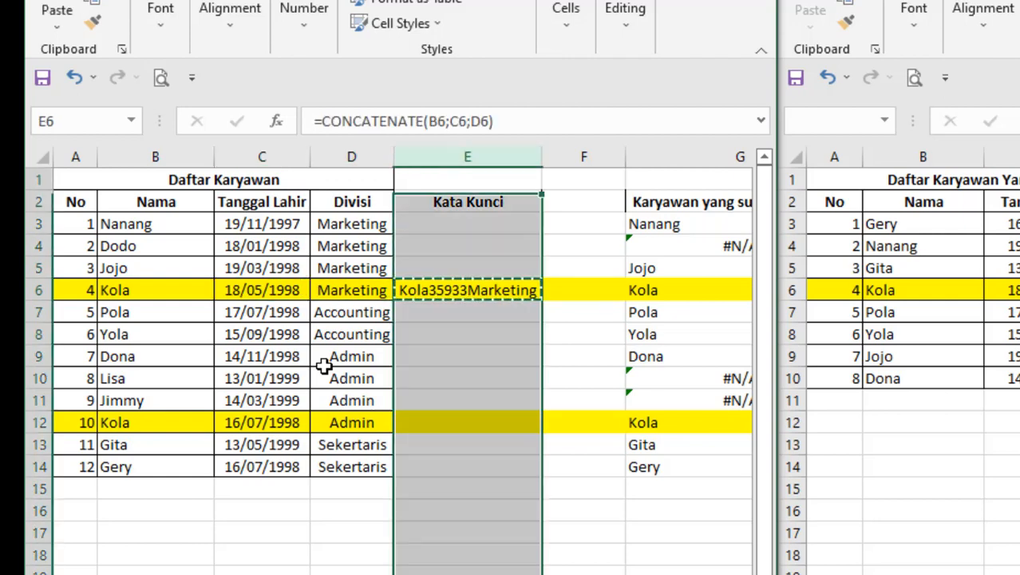
{"action": "key", "text": "ctrl+shift+f"}
{"action": "key", "text": "n"}
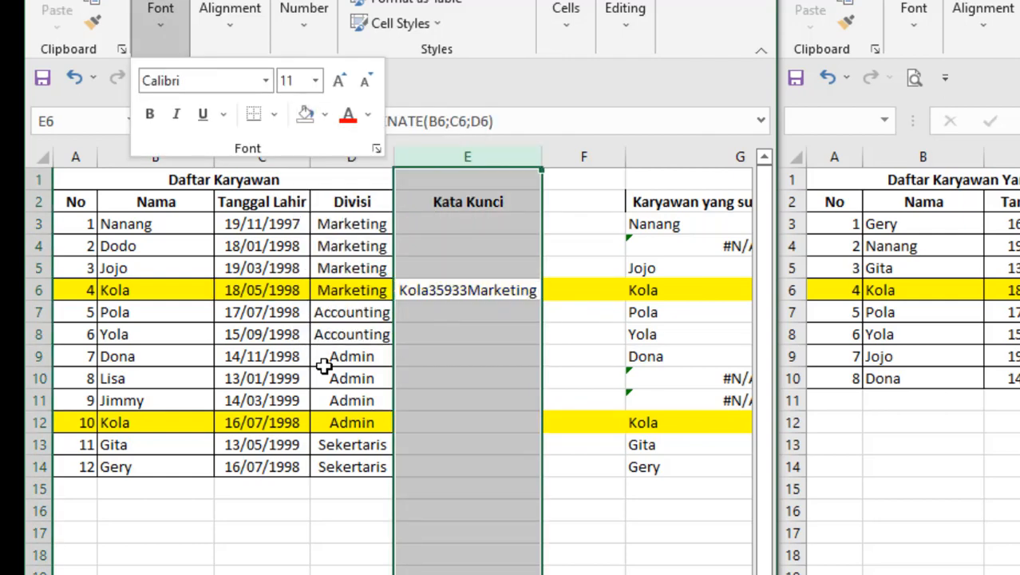
{"action": "left_click", "coordinate": [323, 365]}
{"action": "left_click", "coordinate": [527, 294]}
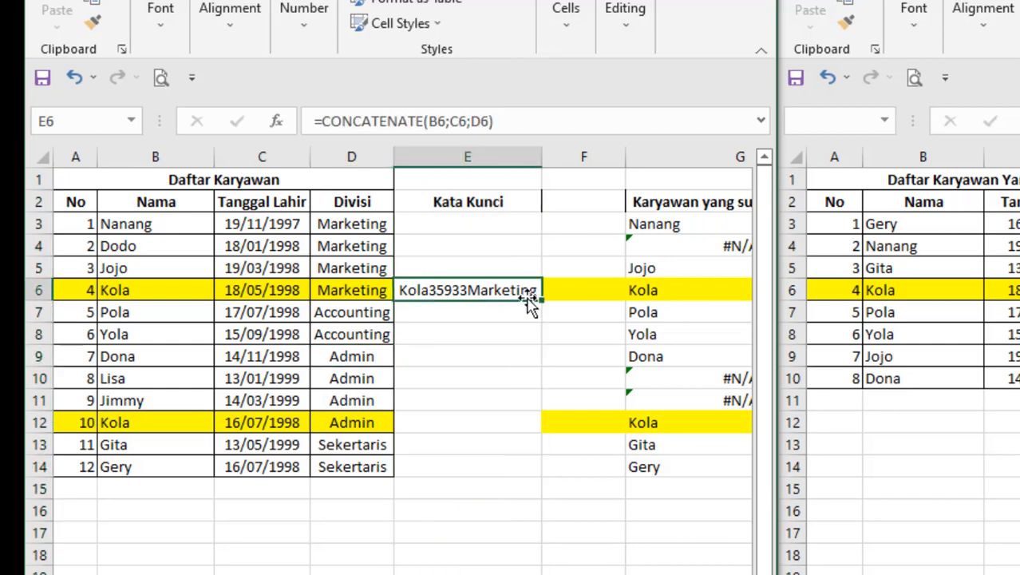
- Copy the CONCATENATE formula from E6 into the cells above, E3 to E5
{"action": "key", "text": "ctrl+c"}
{"action": "key", "text": "Up"}
{"action": "key", "text": "shift+Up"}
{"action": "key", "text": "shift+Up"}
{"action": "key", "text": "ctrl+v"}
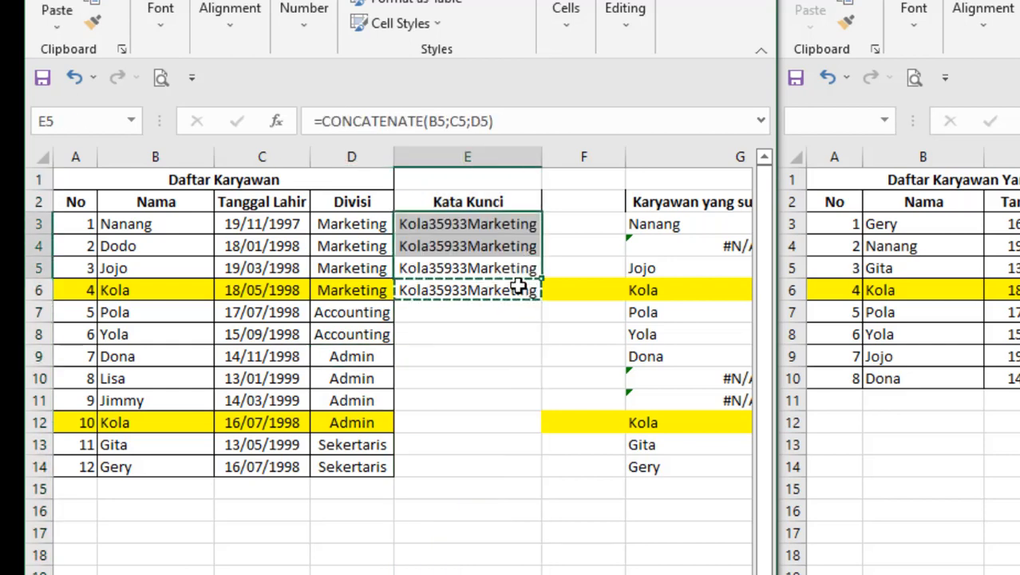
- Copy the CONCATENATE formula from E6 down into E7 to E14
{"action": "left_click", "coordinate": [519, 289]}
{"action": "key", "text": "Down"}
{"action": "key", "text": "Up"}
{"action": "key", "text": "ctrl+c"}
{"action": "key", "text": "Down"}
{"action": "key", "text": "shift+Down"}
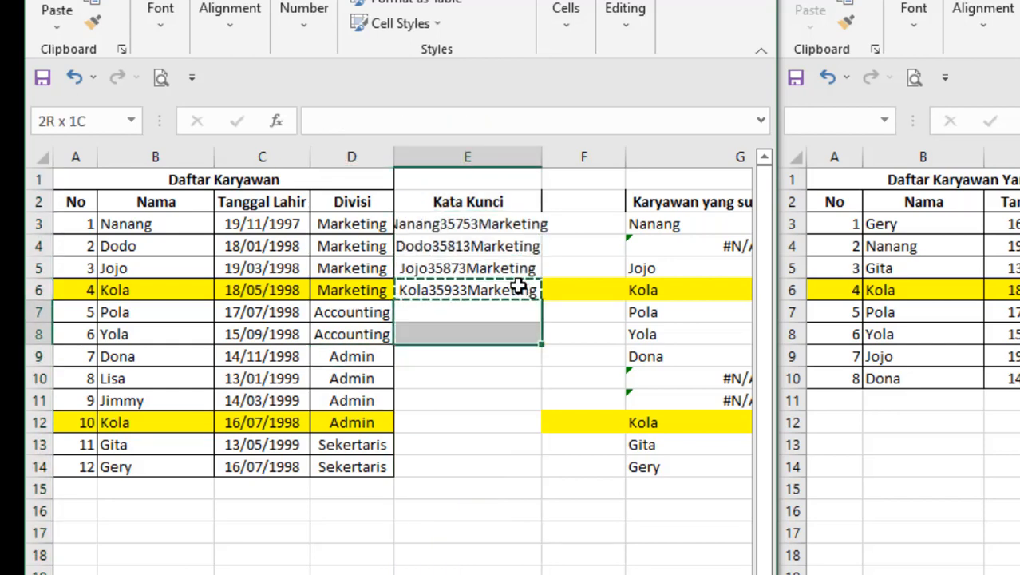
{"action": "key", "text": "shift+Down"}
{"action": "key", "text": "shift+Down"}
{"action": "key", "text": "shift+Down"}
{"action": "key", "text": "shift+Down"}
{"action": "key", "text": "shift+Down"}
{"action": "key", "text": "shift+Down"}
{"action": "key", "text": "ctrl+v"}
- Autofit the filled Kata Kunci column so its longest key fits
{"action": "key", "text": "Up"}
{"action": "key", "text": "Up"}
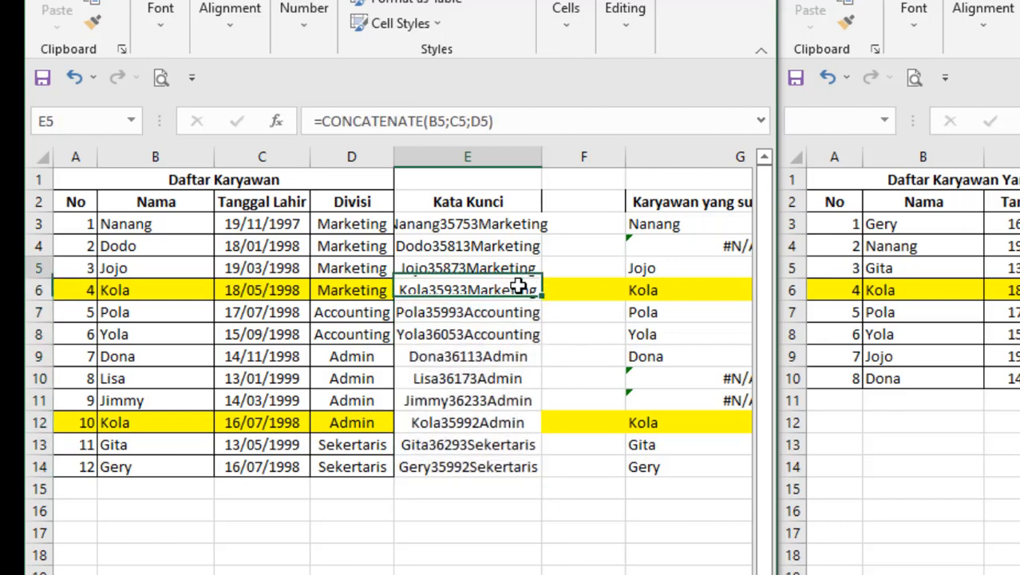
{"action": "key", "text": "ctrl+space"}
{"action": "key", "text": "alt+h"}
{"action": "key", "text": "o"}
{"action": "key", "text": "i"}
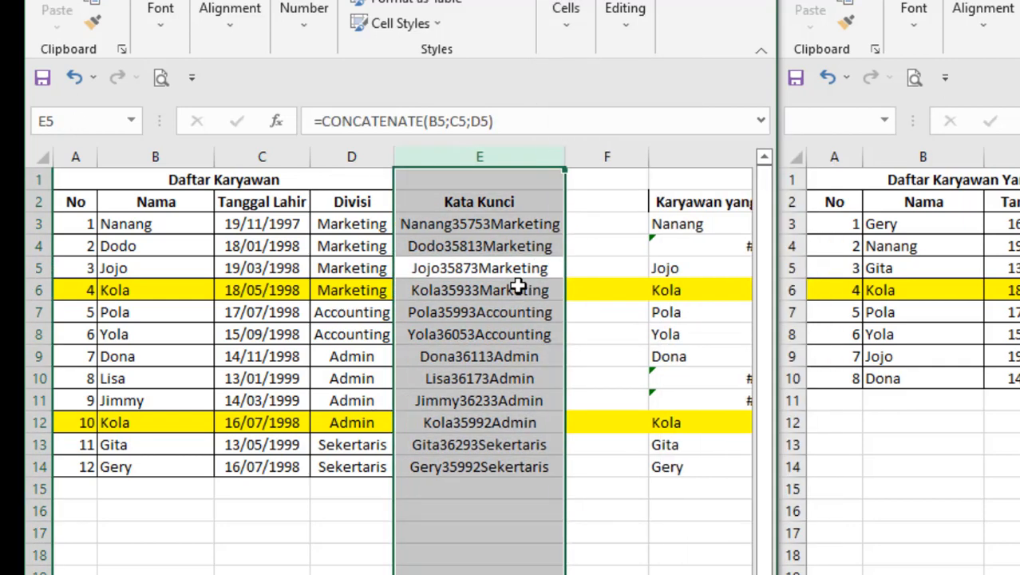
- Delete the empty column F between Kata Kunci and the vaccination lookup column
{"action": "key", "text": "Right"}
{"action": "key", "text": "ctrl+space"}
{"action": "key", "text": "alt+h"}
{"action": "key", "text": "o"}
{"action": "key", "text": "i"}
{"action": "key", "text": "Right"}
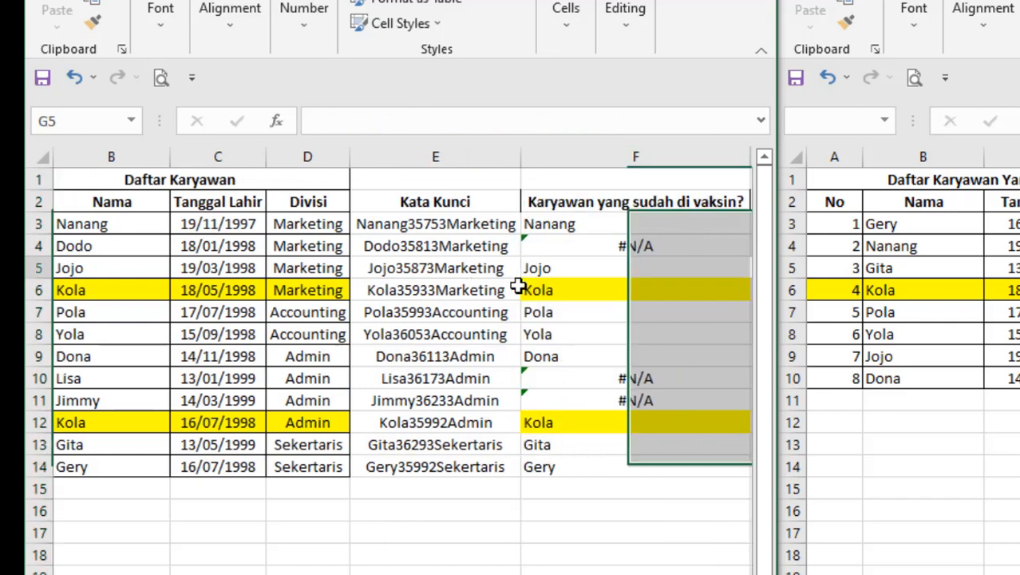
- Inspect the VLOOKUP formula in F3 to see which cell it uses as the lookup value
{"action": "key", "text": "Left"}
{"action": "key", "text": "Up"}
{"action": "key", "text": "Up"}
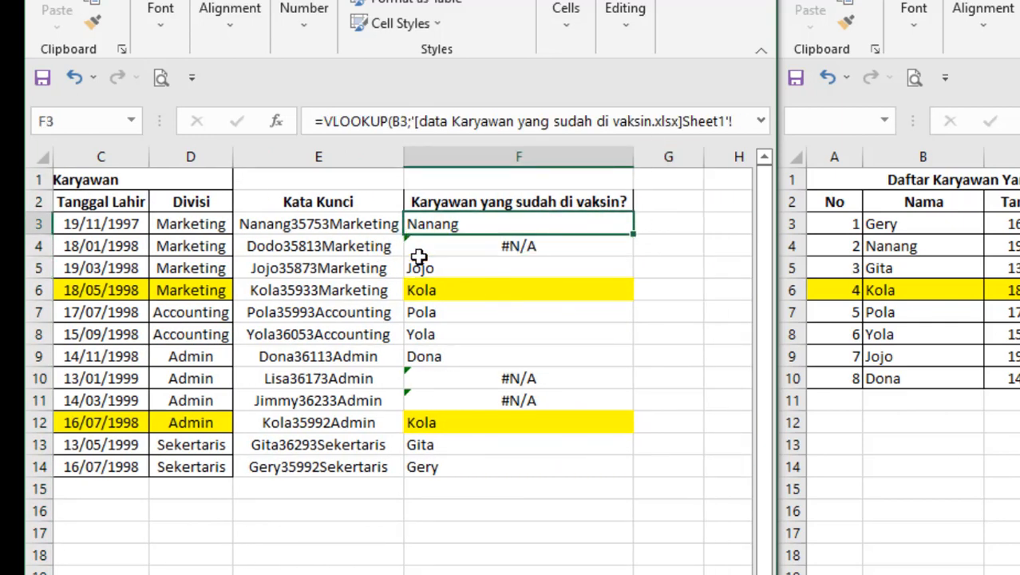
{"action": "double_click", "coordinate": [352, 120]}
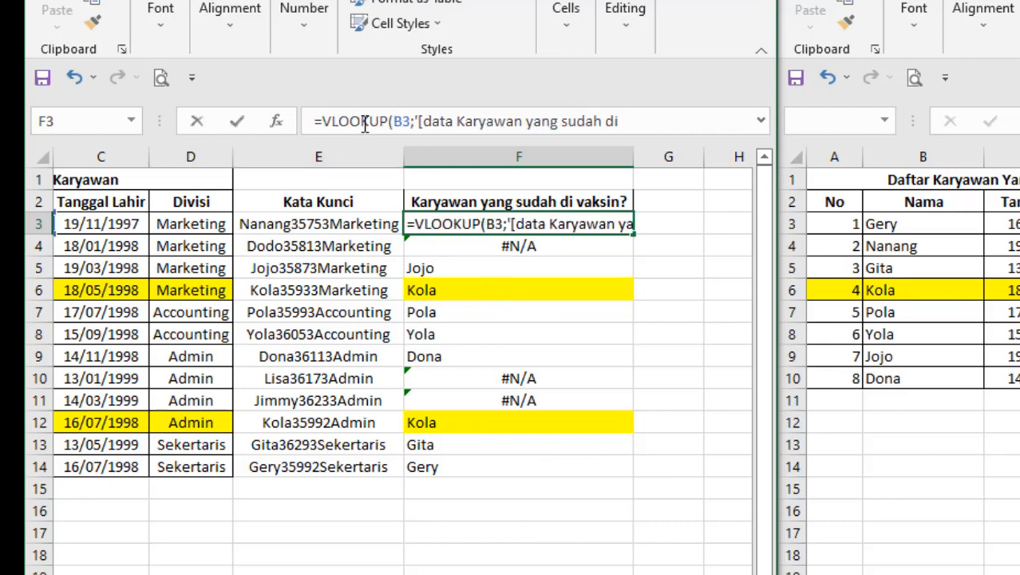
{"action": "scroll", "coordinate": [403, 361], "scroll_direction": "left", "scroll_amount": 2}
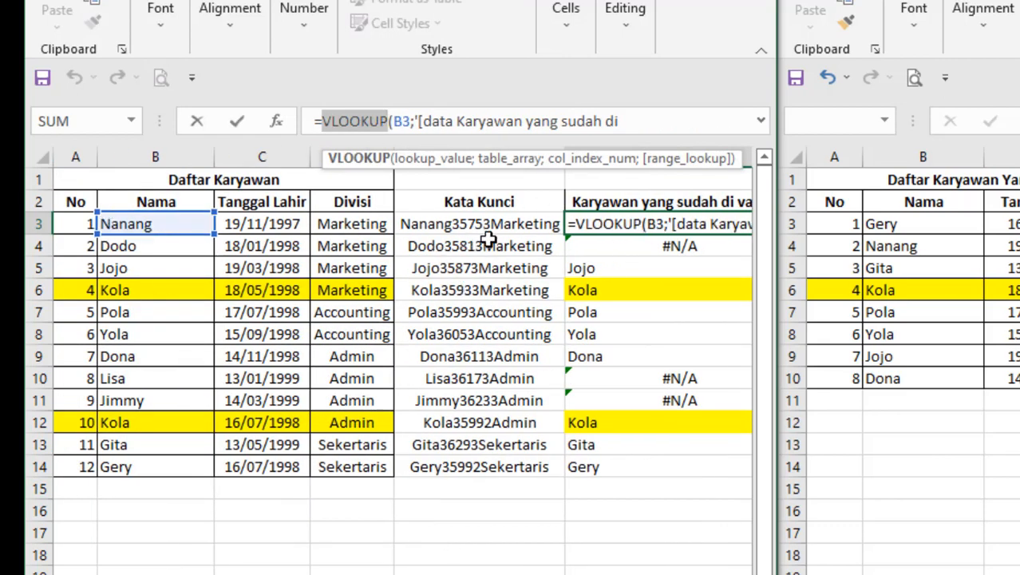
{"action": "key", "text": "Return"}
{"action": "key", "text": "Up"}
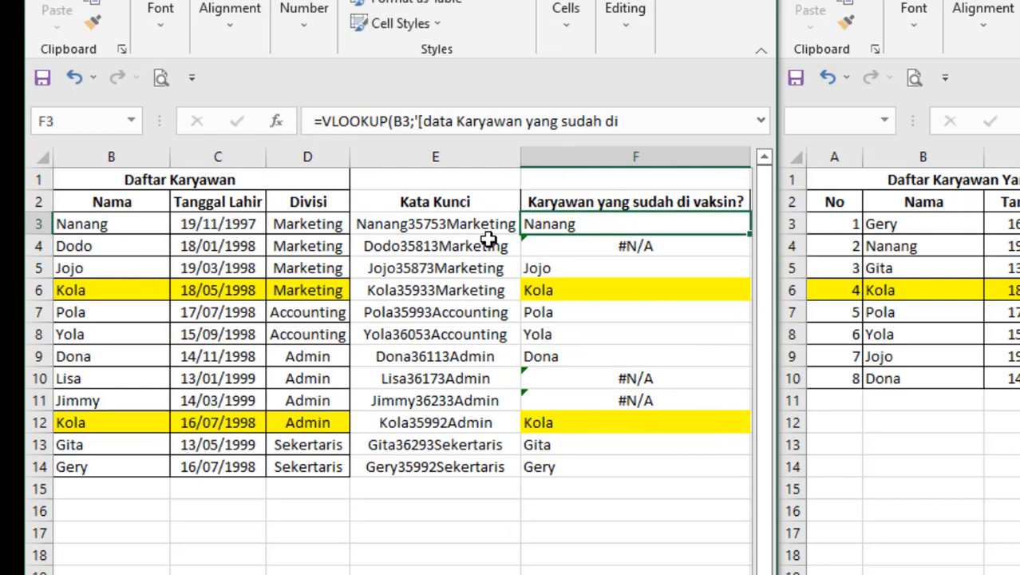
- Switch to the vaccinated-employees workbook and enter =CONCATENATE(B3;C3;D3) in cell E3
{"action": "key", "text": "Left"}
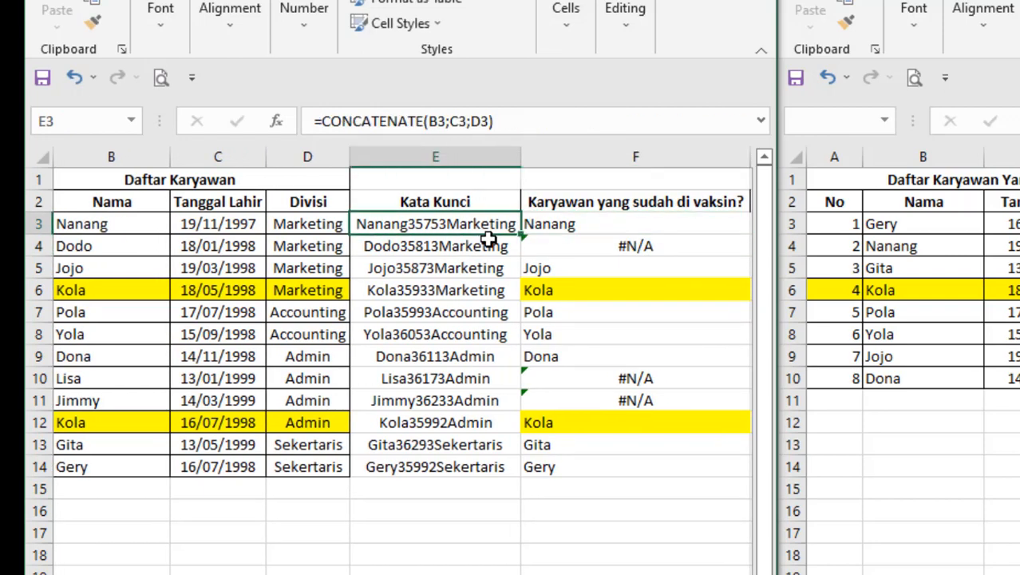
{"action": "key", "text": "alt+Tab"}
{"action": "key", "text": "Right"}
{"action": "key", "text": "Right"}
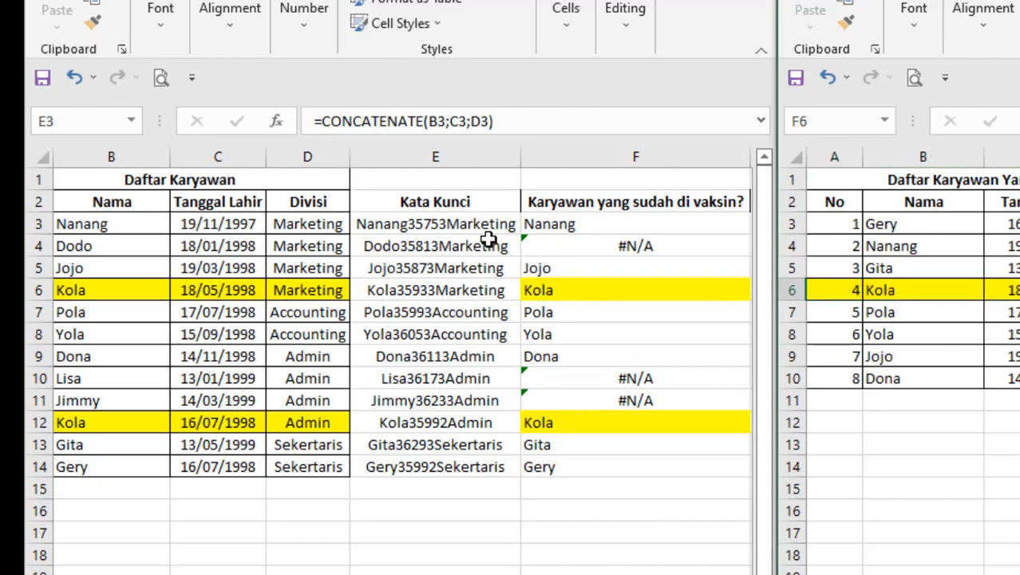
{"action": "key", "text": "Up"}
{"action": "key", "text": "Up"}
{"action": "key", "text": "Left"}
{"action": "key", "text": "Up"}
{"action": "type", "text": "="}
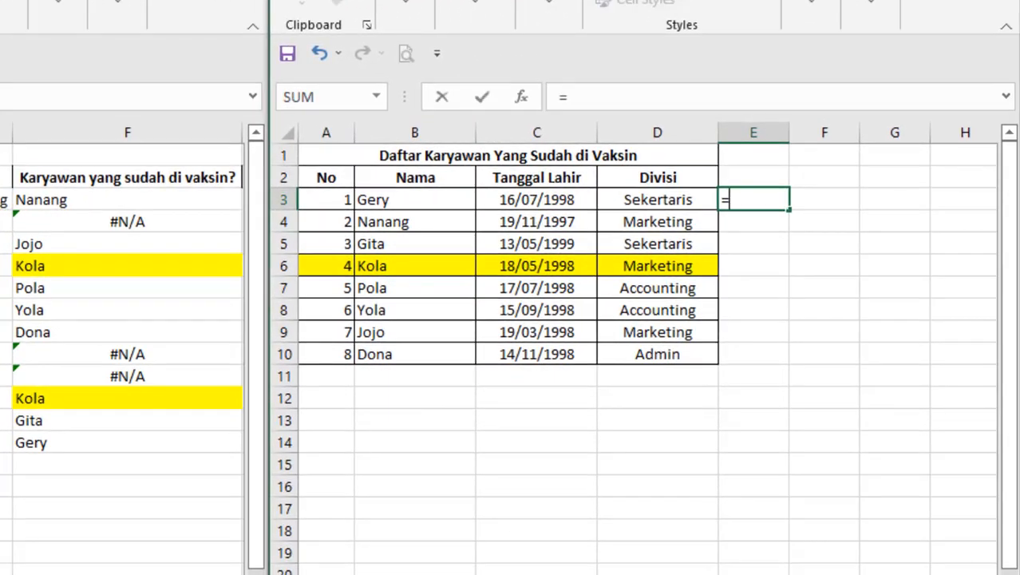
{"action": "type", "text": "con"}
{"action": "key", "text": "Tab"}
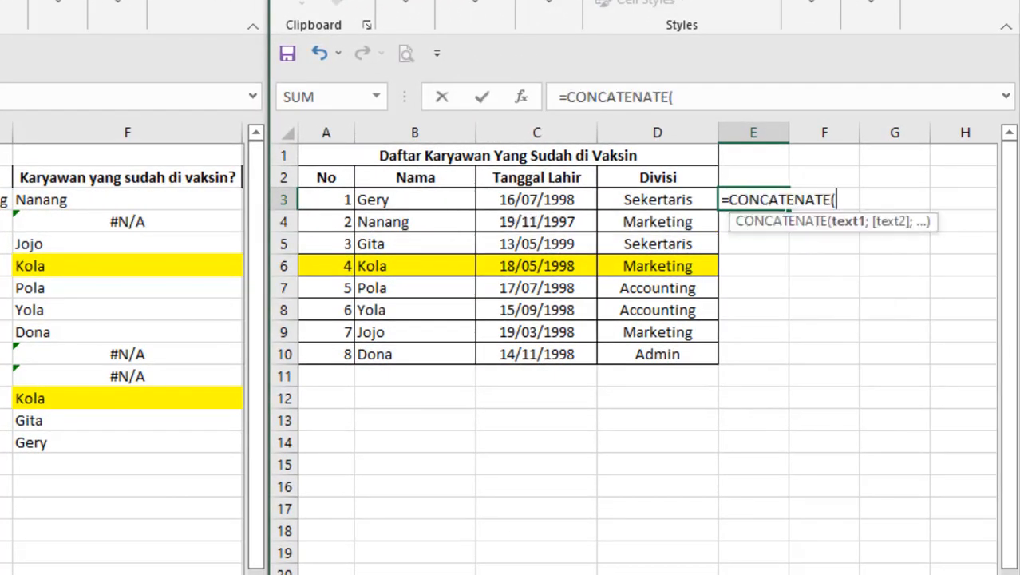
{"action": "key", "text": "Left"}
{"action": "key", "text": "Left"}
{"action": "key", "text": "Left"}
{"action": "type", "text": ";"}
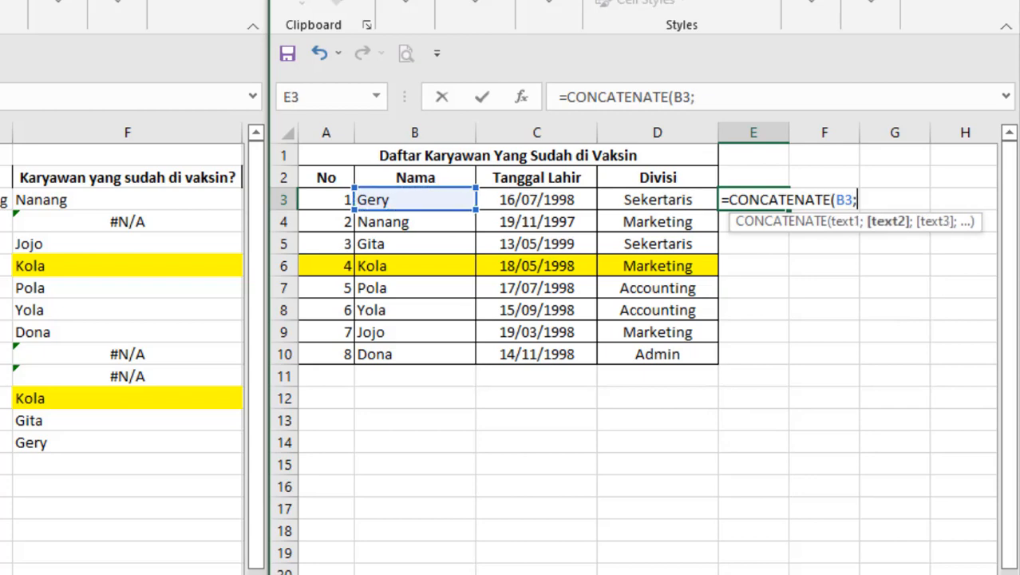
{"action": "key", "text": "Right"}
{"action": "key", "text": "Left"}
{"action": "key", "text": "Right"}
{"action": "type", "text": ";"}
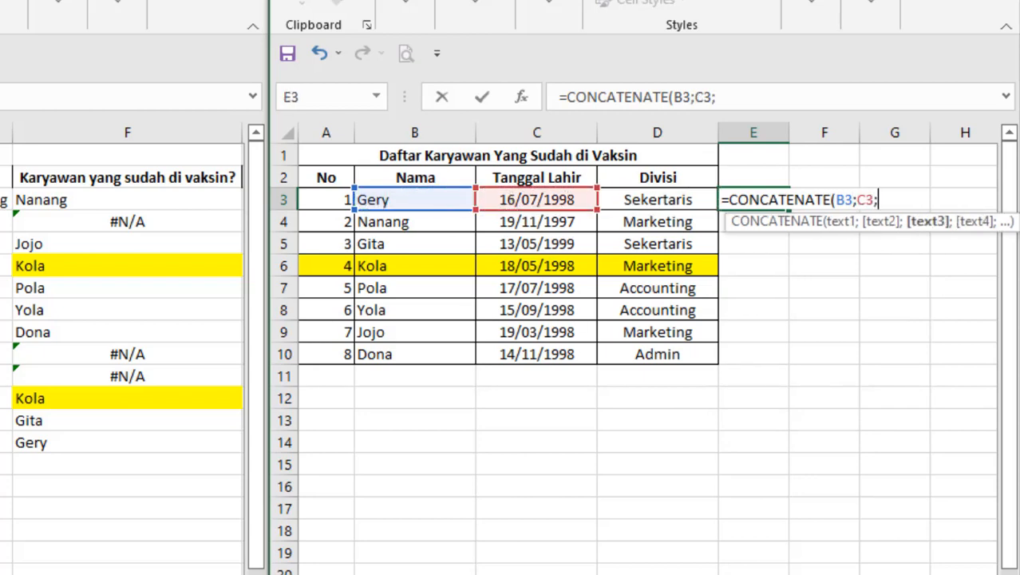
{"action": "key", "text": "Left"}
{"action": "key", "text": "Return"}
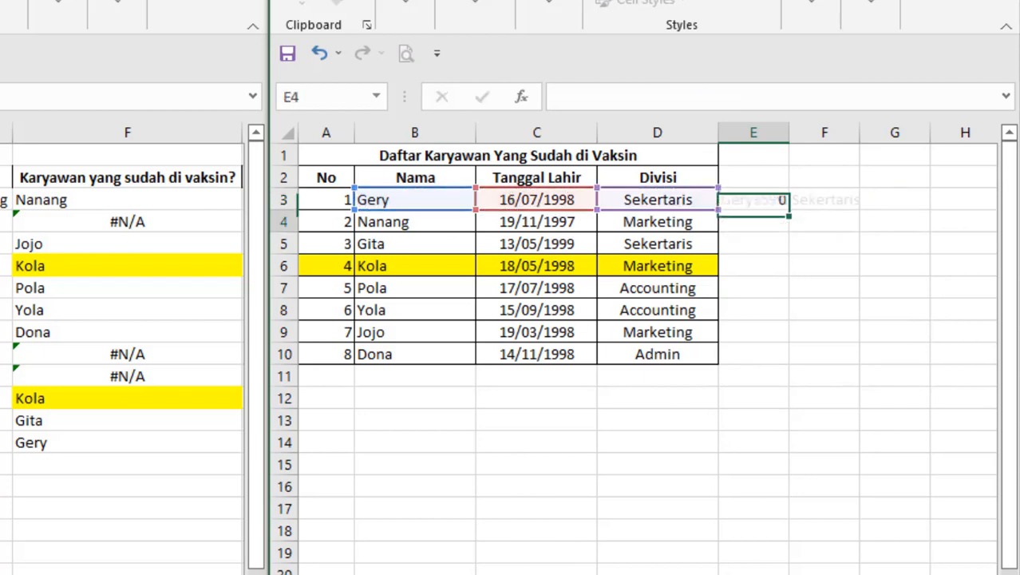
- Copy the CONCATENATE formula from E3 down through E10 in the vaccinated-employees list
{"action": "key", "text": "Up"}
{"action": "key", "text": "ctrl+c"}
{"action": "key", "text": "Left"}
{"action": "key", "text": "ctrl+Down"}
{"action": "key", "text": "Right"}
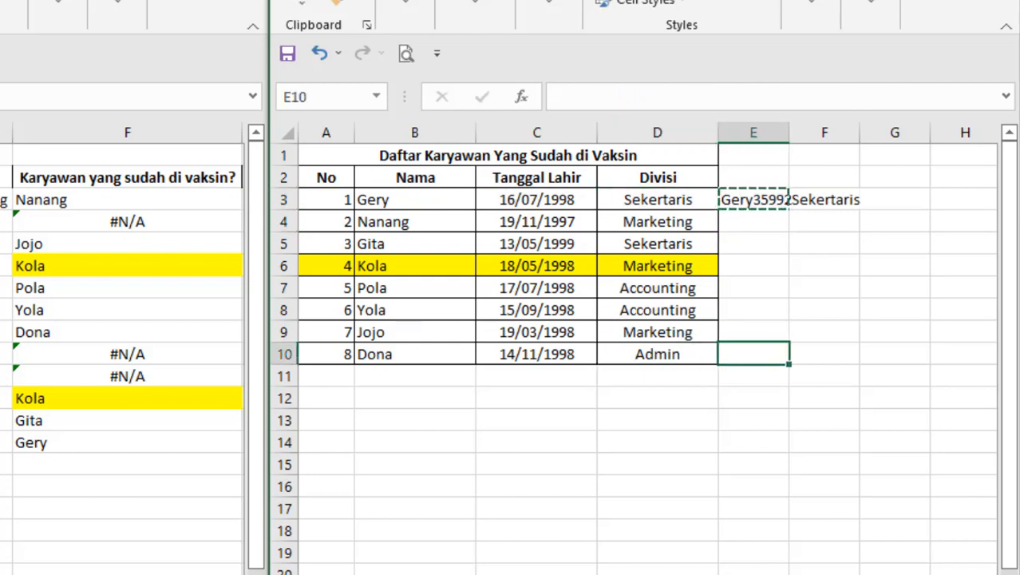
{"action": "key", "text": "ctrl+shift+Up"}
{"action": "key", "text": "ctrl+v"}
{"action": "key", "text": "Up"}
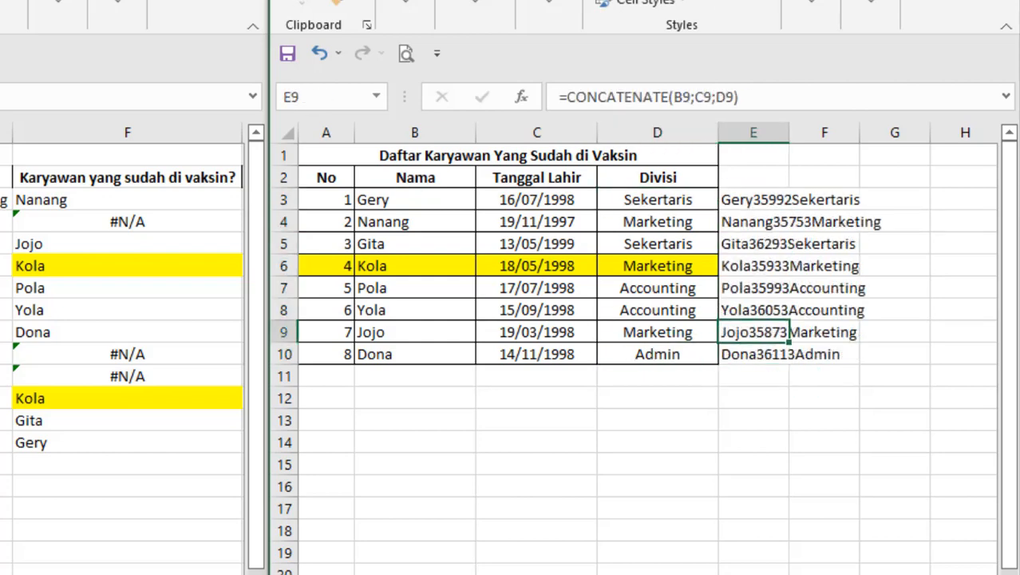
- Autofit column E of the vaccinated-employees list to its longest key
{"action": "key", "text": "ctrl+space"}
{"action": "key", "text": "alt+h"}
{"action": "key", "text": "o"}
{"action": "key", "text": "i"}
{"action": "key", "text": "Down"}
{"action": "key", "text": "Down"}
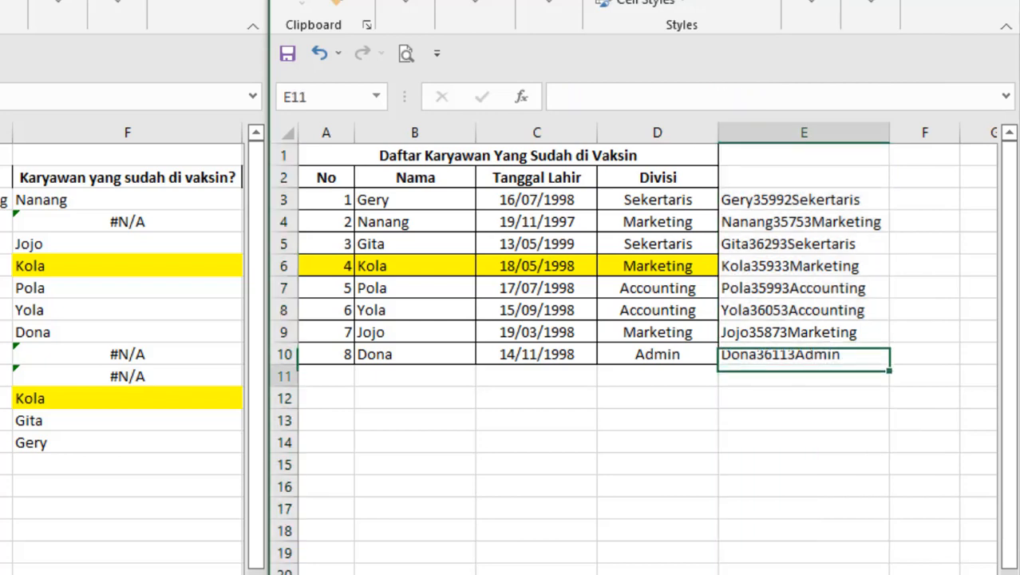
- Examine the highlighted row 6 in the vaccinated list, comparing its combined key with the birth date and division cells
{"action": "key", "text": "Up"}
{"action": "key", "text": "Up"}
{"action": "key", "text": "Up"}
{"action": "key", "text": "Up"}
{"action": "key", "text": "Up"}
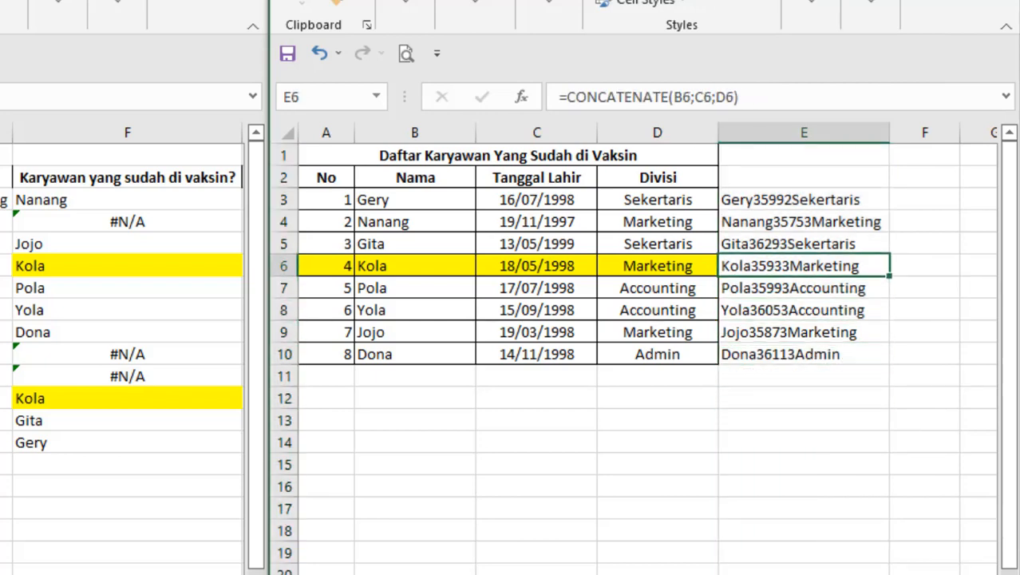
{"action": "key", "text": "Left"}
{"action": "key", "text": "Left"}
{"action": "key", "text": "Right"}
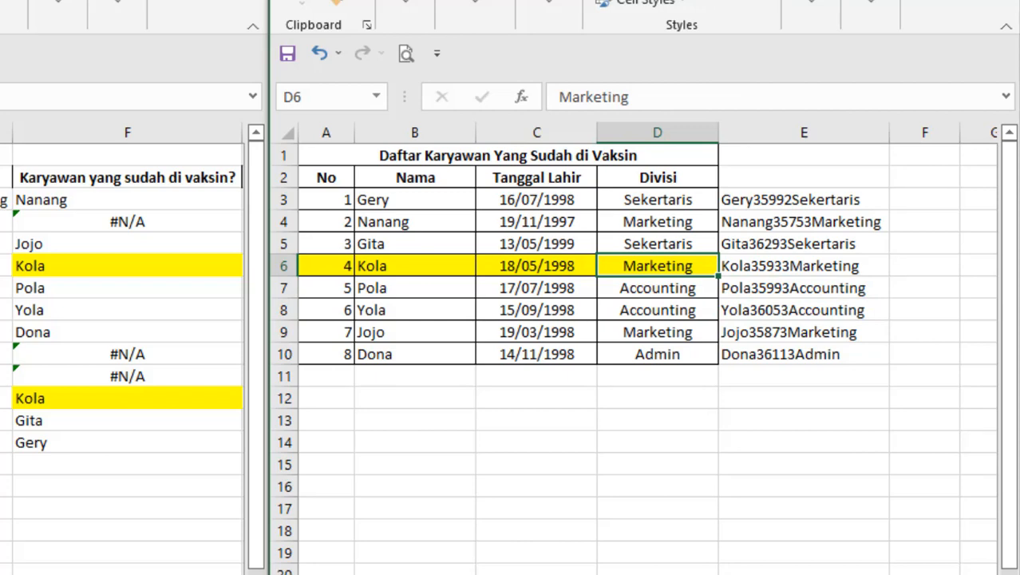
{"action": "key", "text": "Right"}
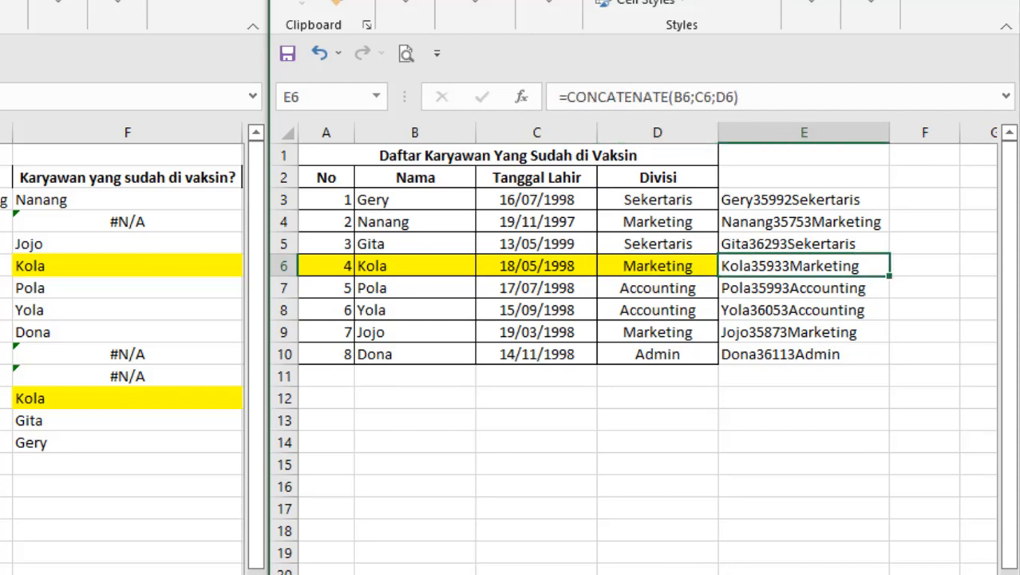
- Start a replacement VLOOKUP formula in F3 of the Data Karyawan workbook with E3 as the lookup value
{"action": "left_click", "coordinate": [128, 200]}
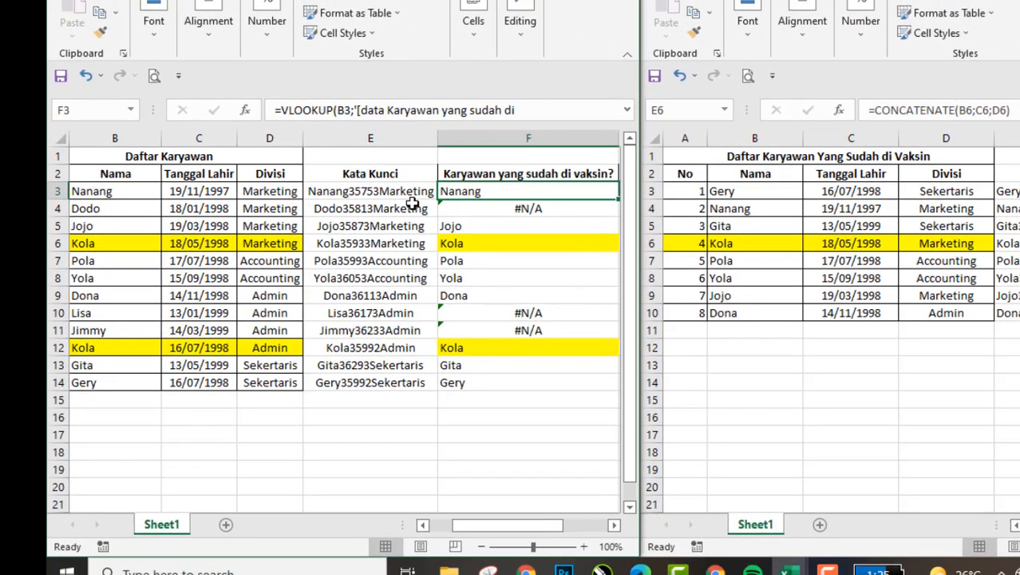
{"action": "type", "text": "=vlo"}
{"action": "key", "text": "Tab"}
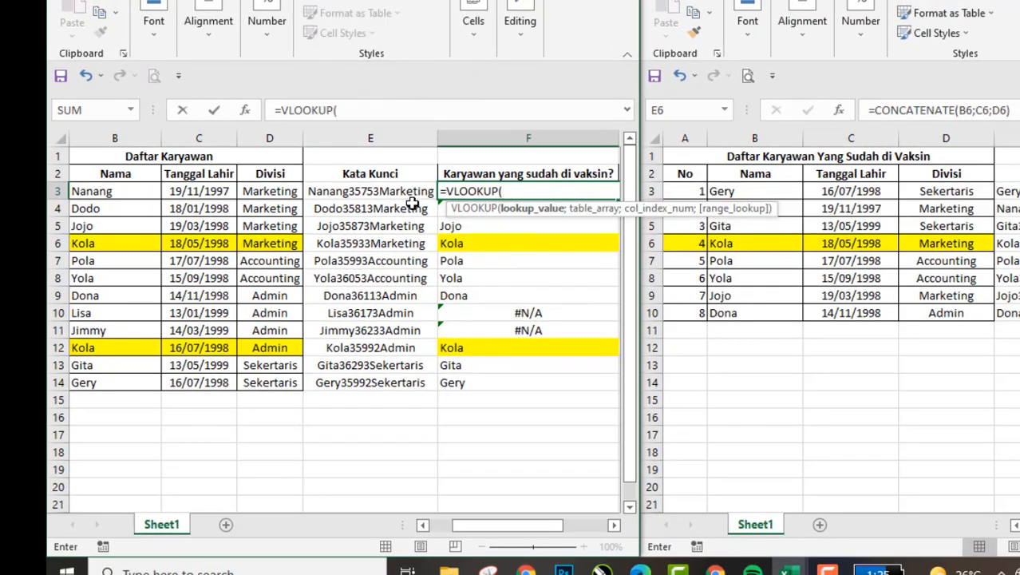
{"action": "left_click", "coordinate": [412, 201]}
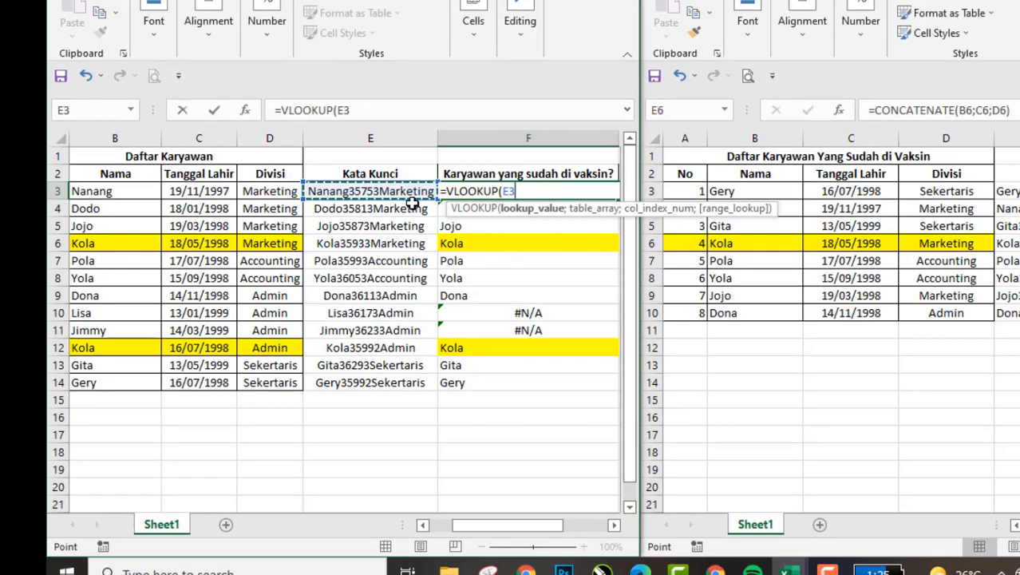
{"action": "type", "text": ";"}
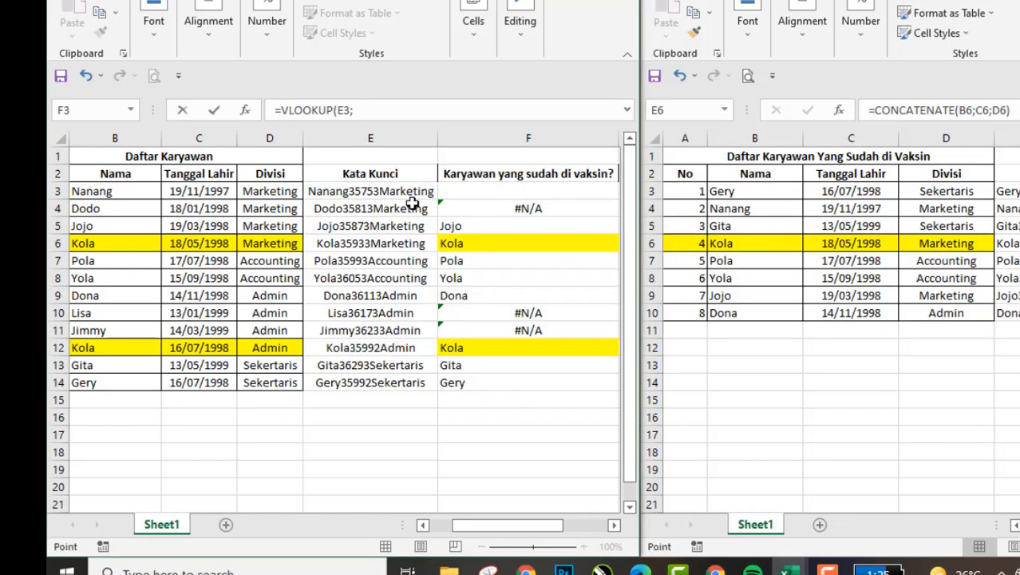
- Set the VLOOKUP table array to $E$3:$E$10 on Sheet1 of the vaccinated-employees workbook
{"action": "key", "text": "Right"}
{"action": "key", "text": "Right"}
{"action": "key", "text": "Right"}
{"action": "key", "text": "Left"}
{"action": "key", "text": "Left"}
{"action": "key", "text": "alt+Tab"}
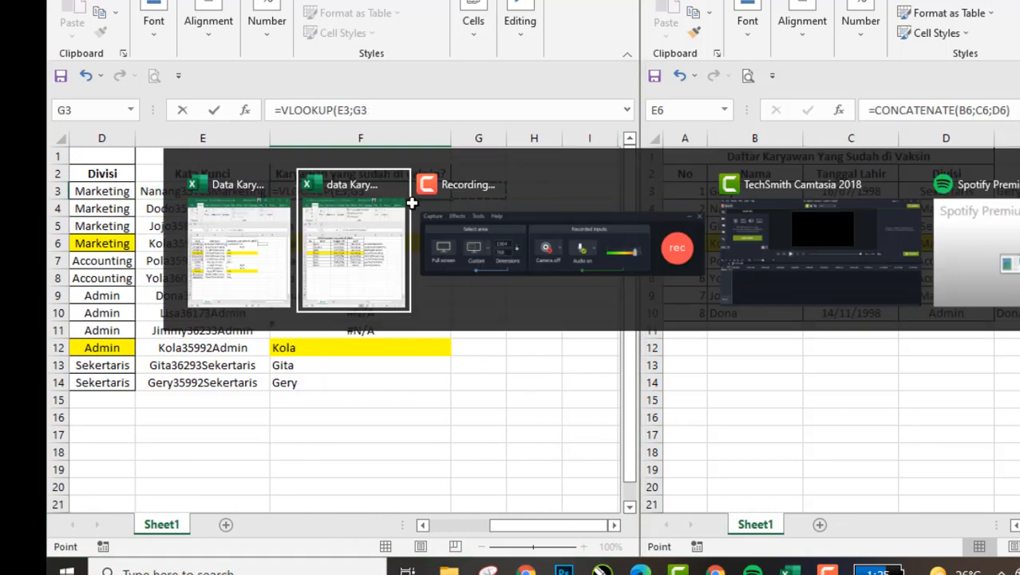
{"action": "left_click", "coordinate": [1008, 191]}
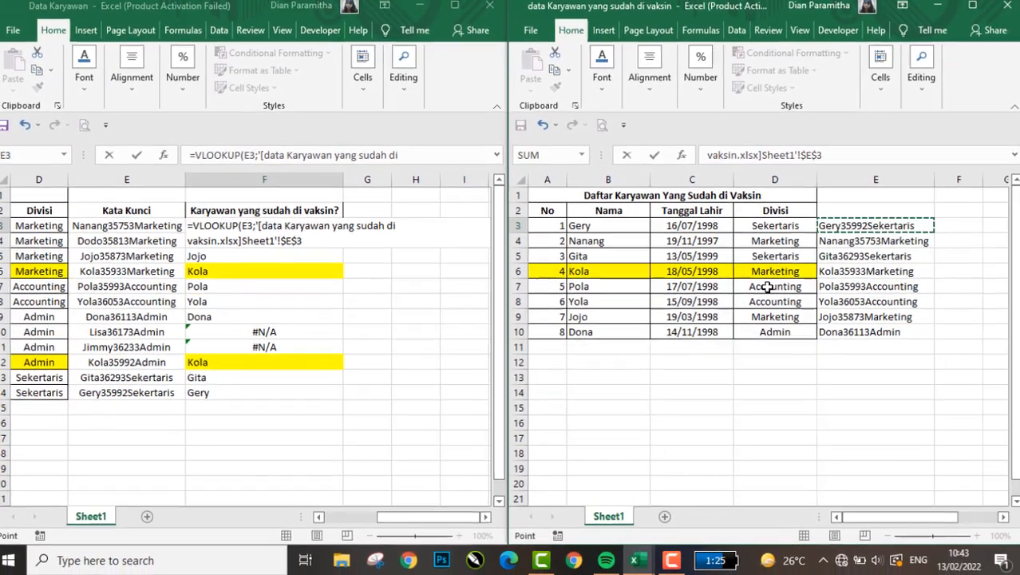
{"action": "key", "text": "ctrl+shift+Down"}
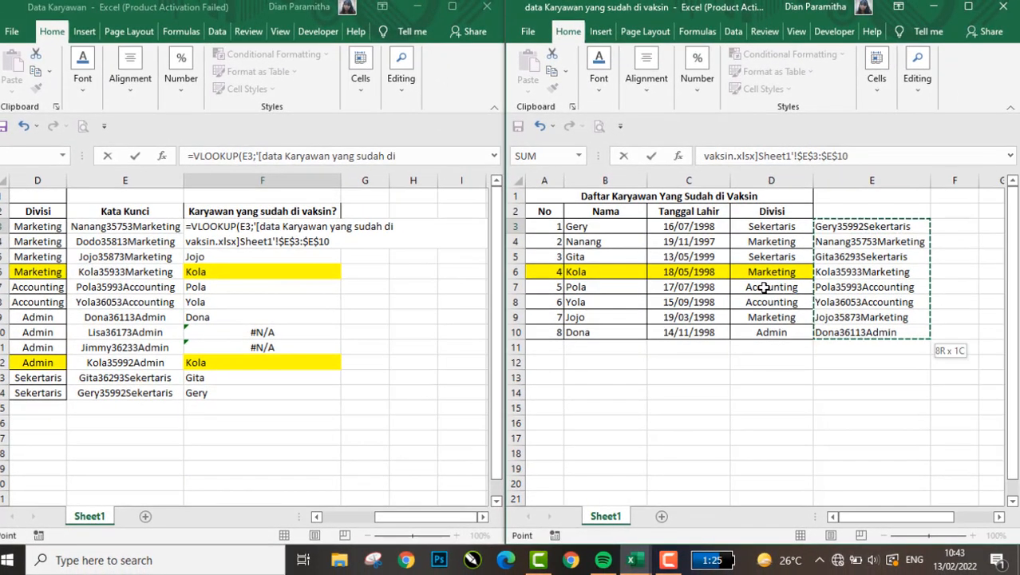
- Complete the VLOOKUP formula with column index 1 and FALSE for an exact match
{"action": "type", "text": ";1"}
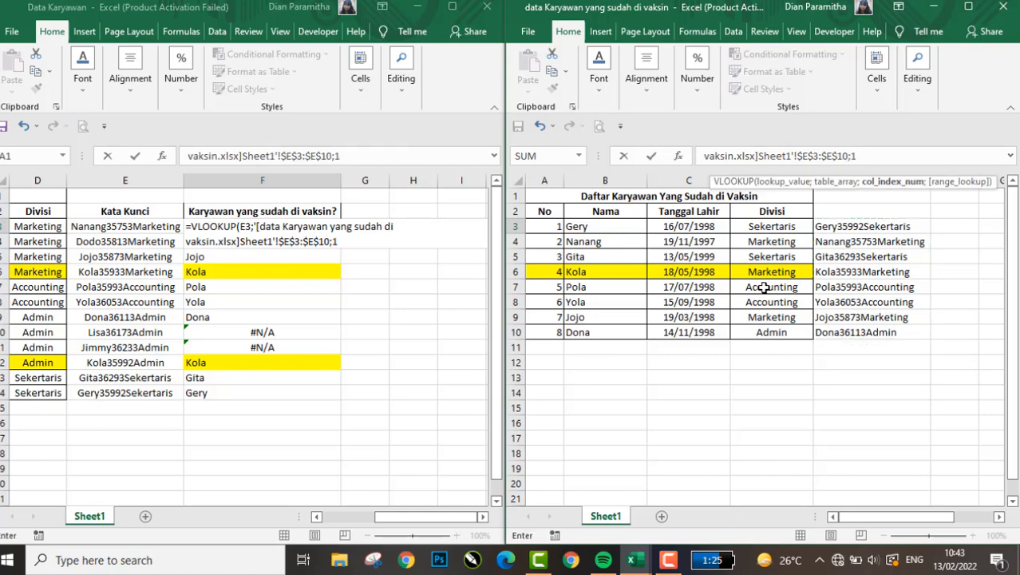
{"action": "type", "text": ";"}
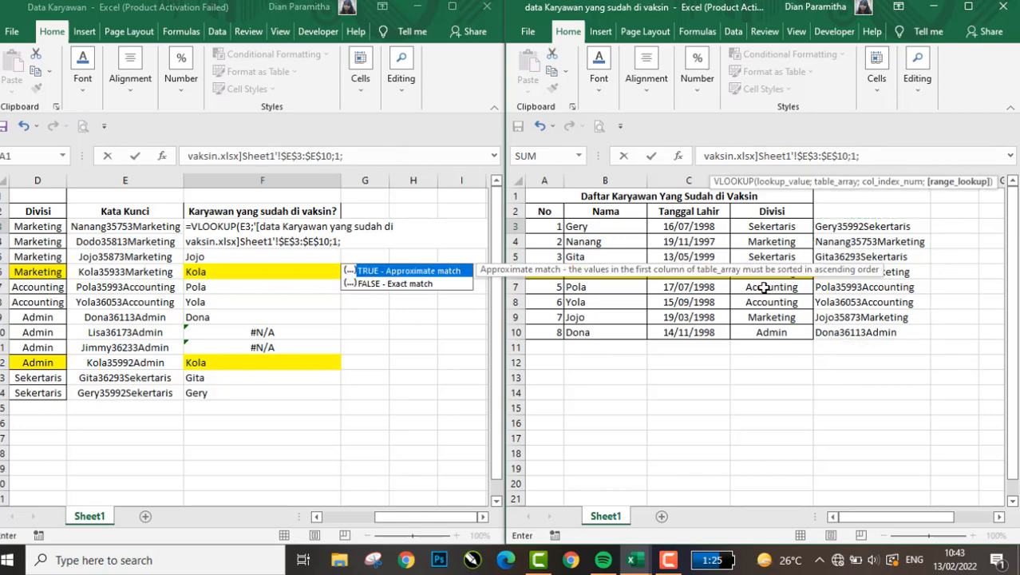
{"action": "key", "text": "Down"}
{"action": "key", "text": "Tab"}
{"action": "key", "text": "Return"}
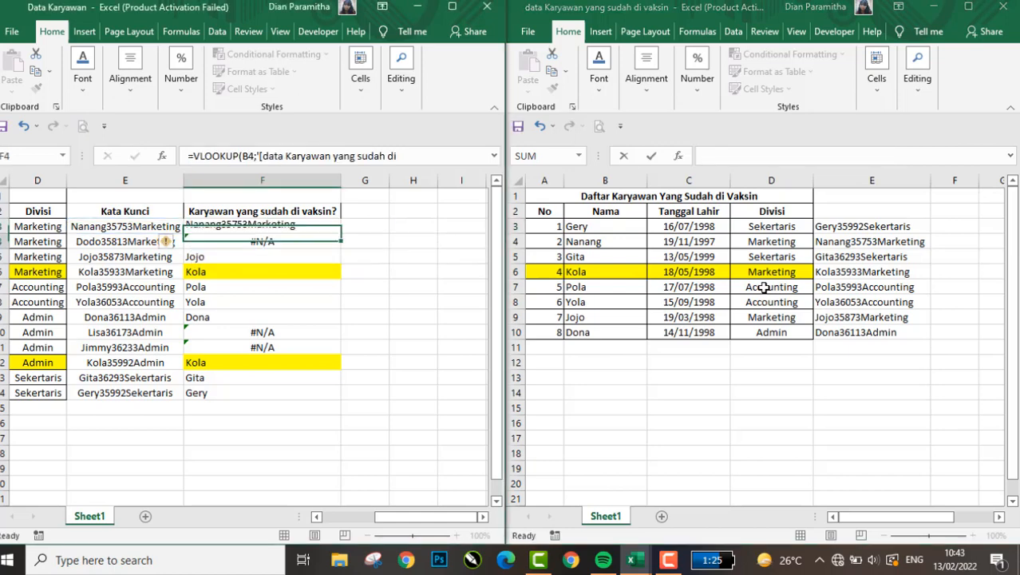
- Copy the new VLOOKUP formula from F3 over the old formulas in F4 to F14
{"action": "key", "text": "Up"}
{"action": "key", "text": "ctrl+c"}
{"action": "key", "text": "Down"}
{"action": "key", "text": "ctrl+shift+Down"}
{"action": "key", "text": "Return"}
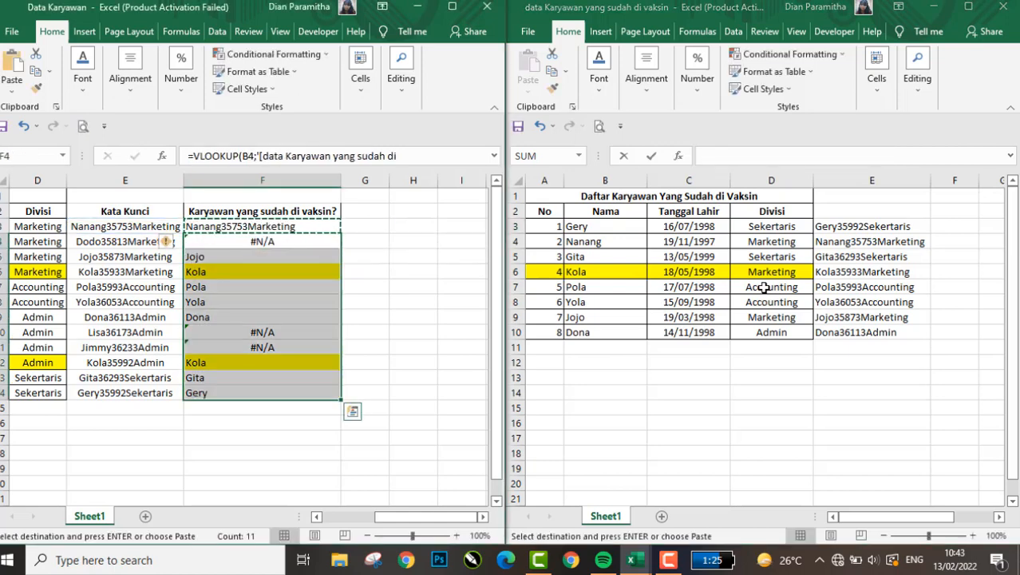
- Compare the lookup results in F6 and F12 for the two employees sharing a name, including the row 12 details
{"action": "key", "text": "Down"}
{"action": "key", "text": "Down"}
{"action": "key", "text": "Down"}
{"action": "key", "text": "Down"}
{"action": "key", "text": "Down"}
{"action": "key", "text": "Down"}
{"action": "key", "text": "Down"}
{"action": "key", "text": "Down"}
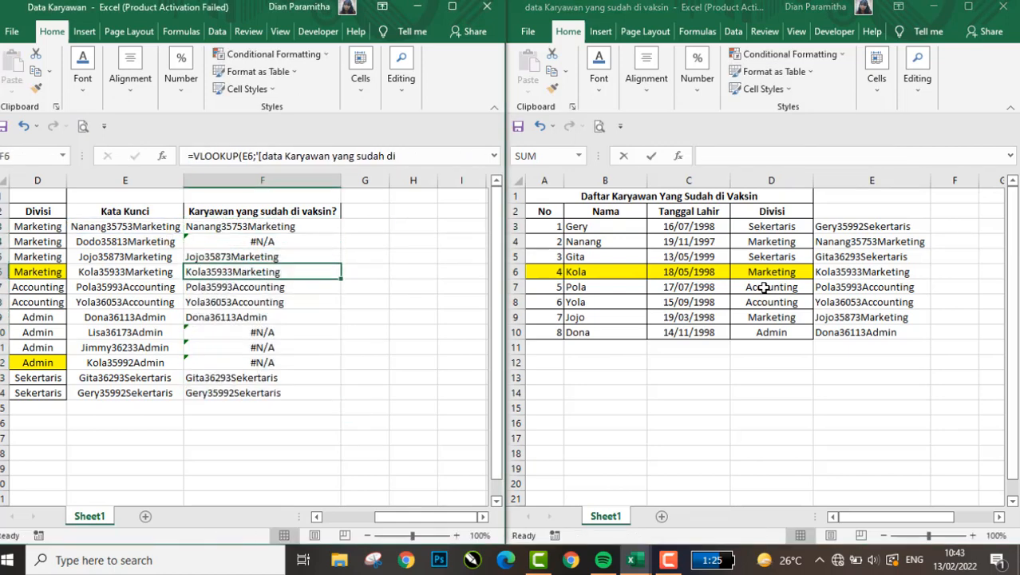
{"action": "key", "text": "Left"}
{"action": "key", "text": "Left"}
{"action": "key", "text": "Left"}
{"action": "key", "text": "Left"}
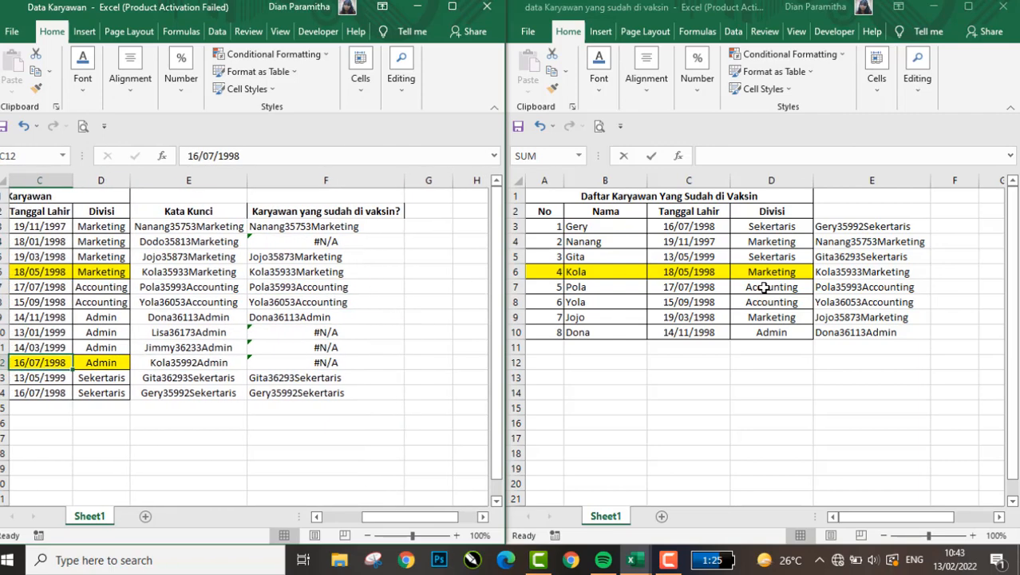
- Check the full records of the two same-named employees by selecting row 6 and row 12 in turn
{"action": "key", "text": "Up"}
{"action": "key", "text": "Up"}
{"action": "key", "text": "Up"}
{"action": "key", "text": "Up"}
{"action": "key", "text": "Up"}
{"action": "key", "text": "Up"}
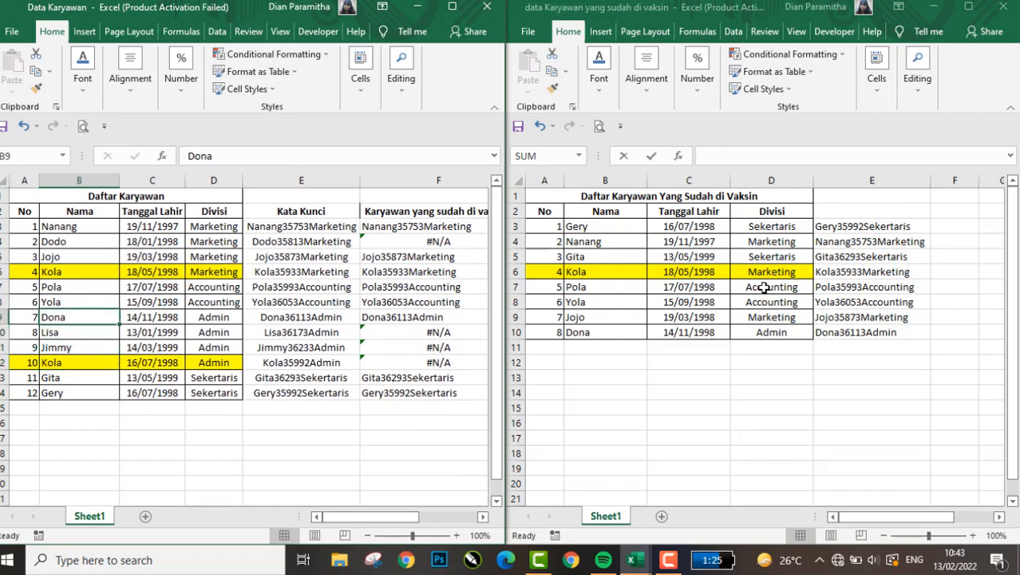
{"action": "key", "text": "shift+space"}
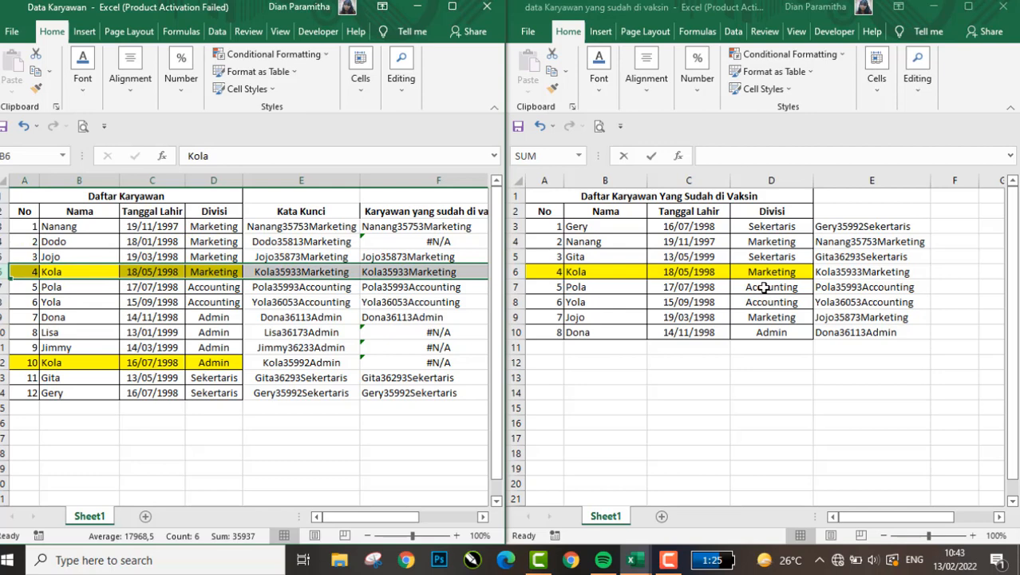
{"action": "key", "text": "Down"}
{"action": "key", "text": "Down"}
{"action": "key", "text": "Down"}
{"action": "key", "text": "Down"}
{"action": "key", "text": "Down"}
{"action": "key", "text": "Down"}
{"action": "key", "text": "Down"}
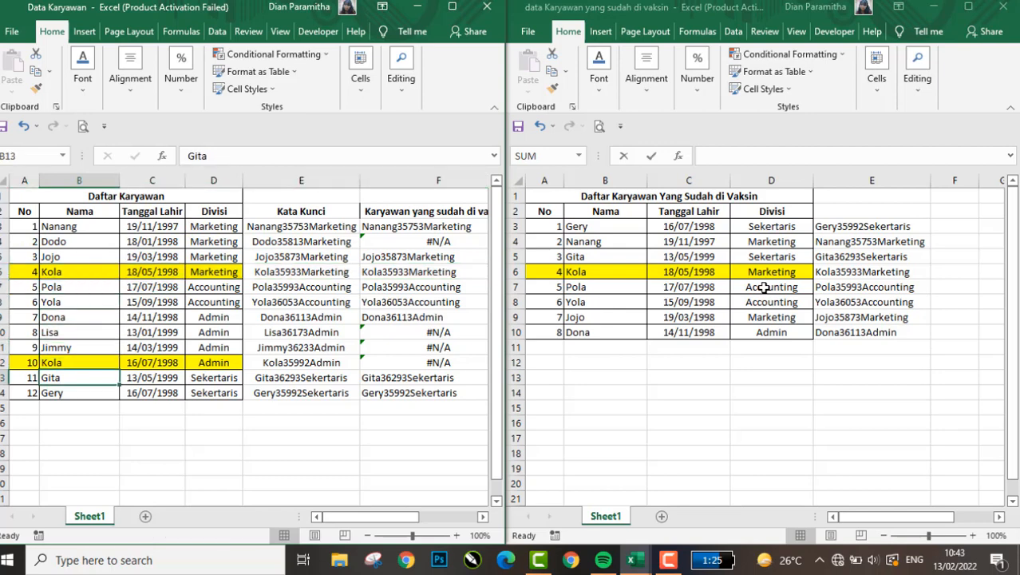
{"action": "key", "text": "Up"}
{"action": "key", "text": "shift+space"}
- Review the first two lookup results, in F3 and F4, of the vaccination column
{"action": "key", "text": "Up"}
{"action": "key", "text": "Right"}
{"action": "key", "text": "Right"}
{"action": "key", "text": "Right"}
{"action": "key", "text": "Right"}
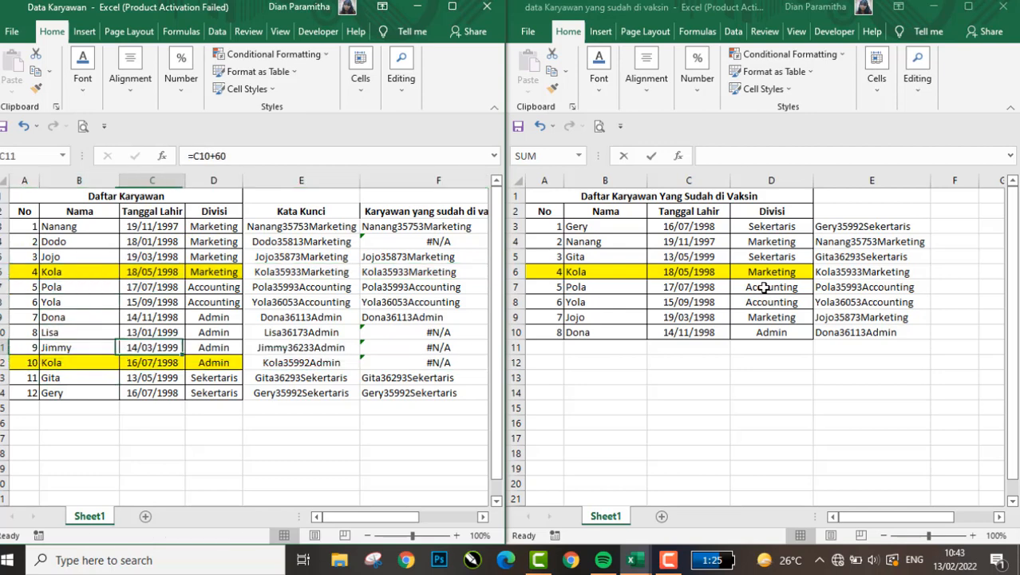
{"action": "key", "text": "ctrl+Up"}
{"action": "key", "text": "Down"}
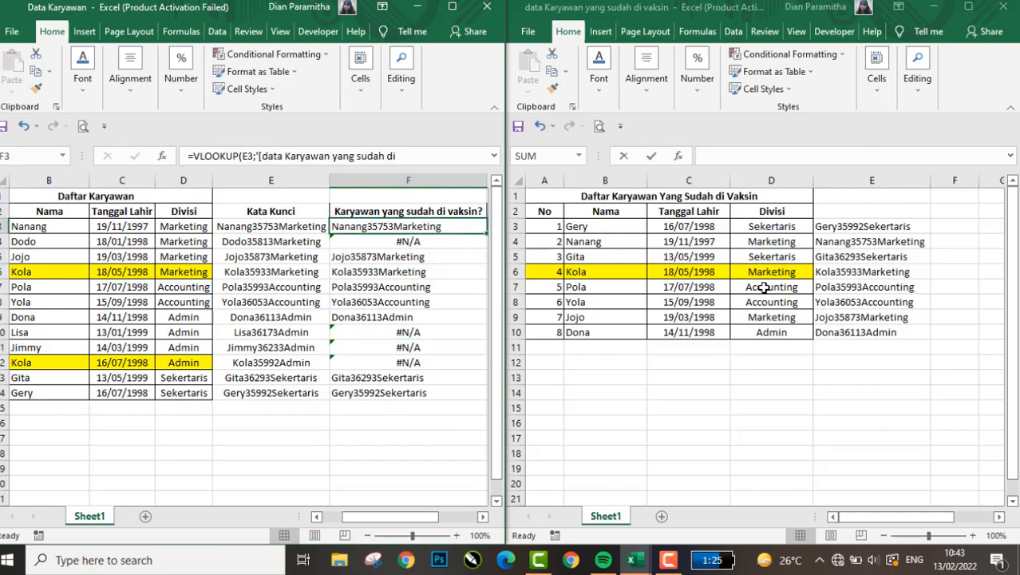
{"action": "key", "text": "Up"}
{"action": "key", "text": "Down"}
{"action": "key", "text": "Down"}
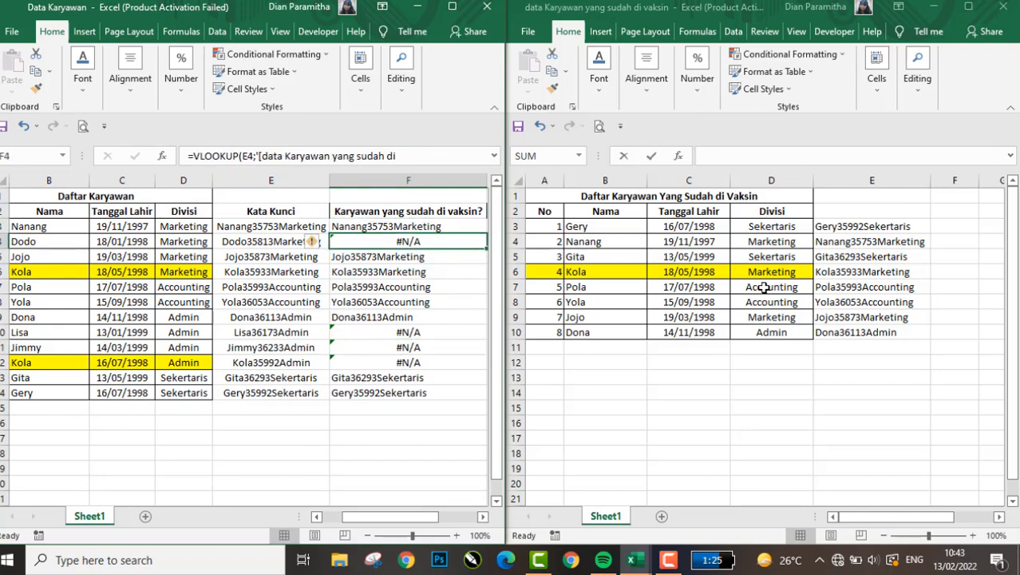
- Enter the sample answers Ya in G3 and Belum in G4 beside the first two lookup results
{"action": "key", "text": "Up"}
{"action": "key", "text": "Right"}
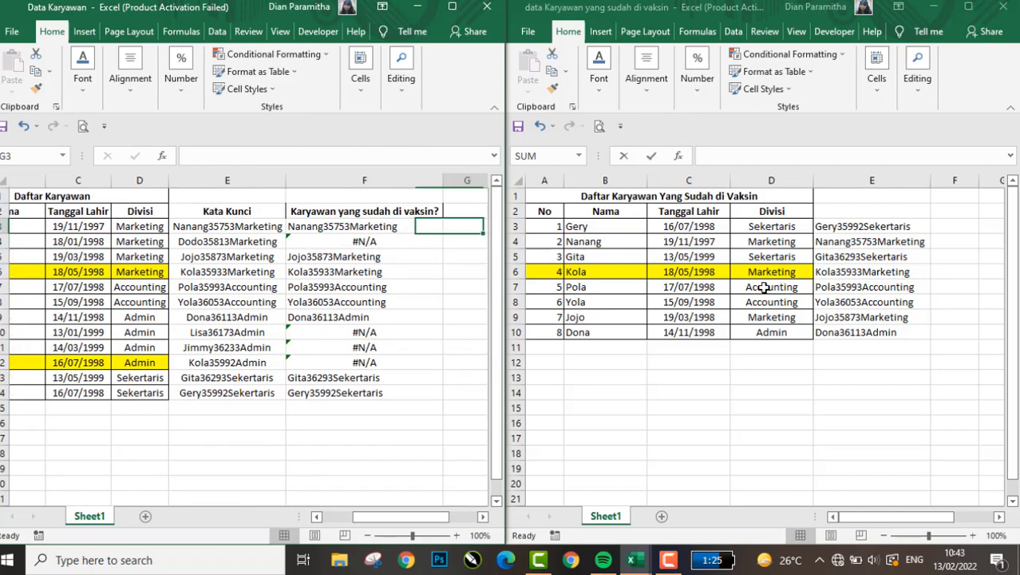
{"action": "type", "text": "Ya"}
{"action": "key", "text": "Return"}
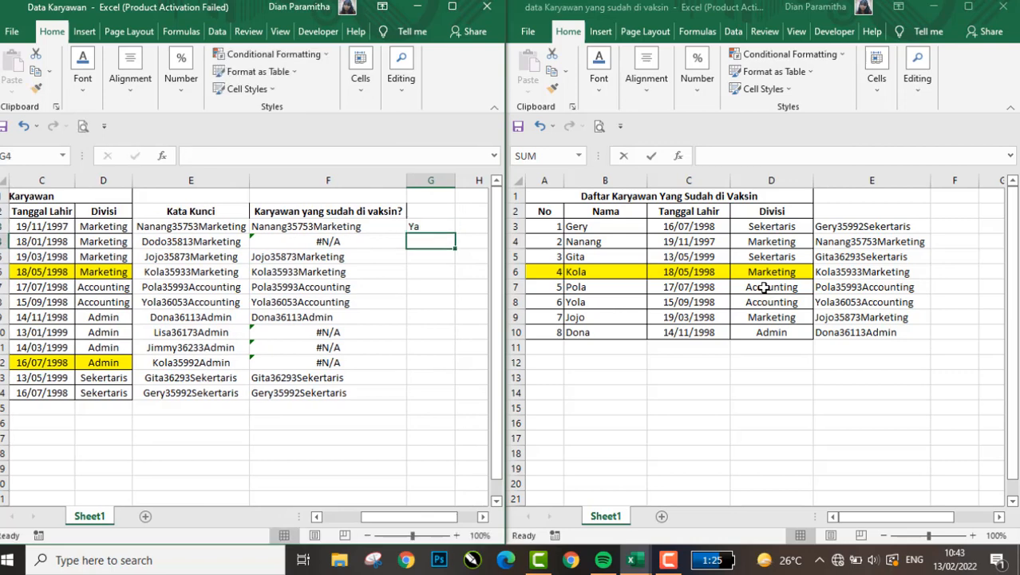
{"action": "type", "text": "Belum"}
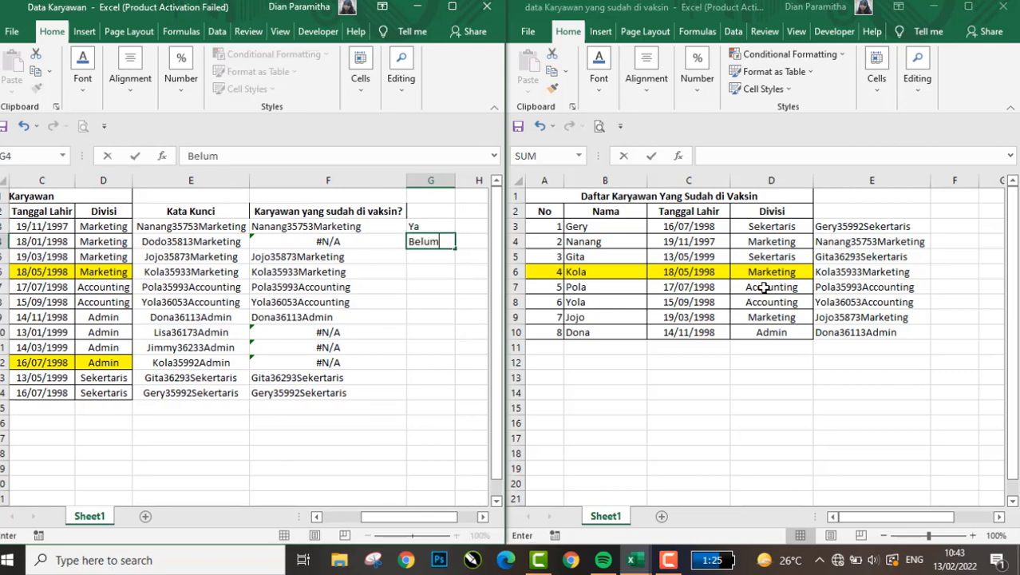
{"action": "key", "text": "Return"}
{"action": "key", "text": "Up"}
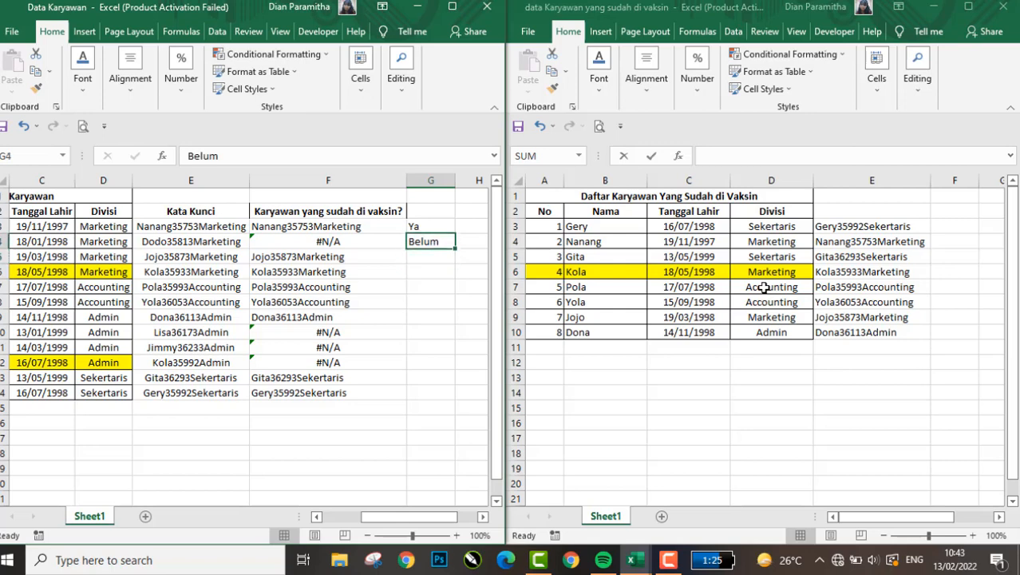
- Compare the sample answers in G3 and G4 with the lookup results beside them in column F
{"action": "key", "text": "Left"}
{"action": "key", "text": "Up"}
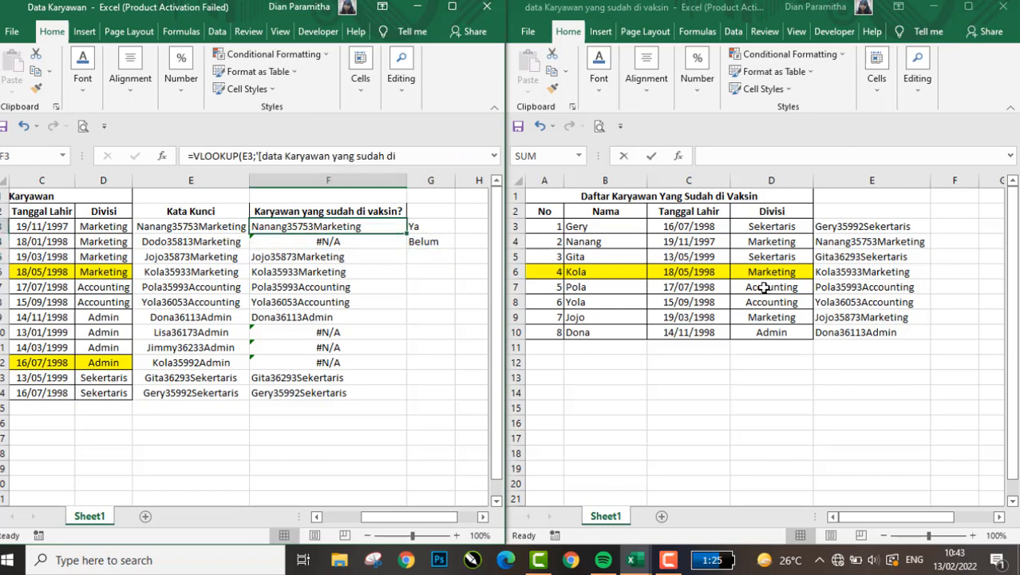
{"action": "key", "text": "Right"}
{"action": "key", "text": "Down"}
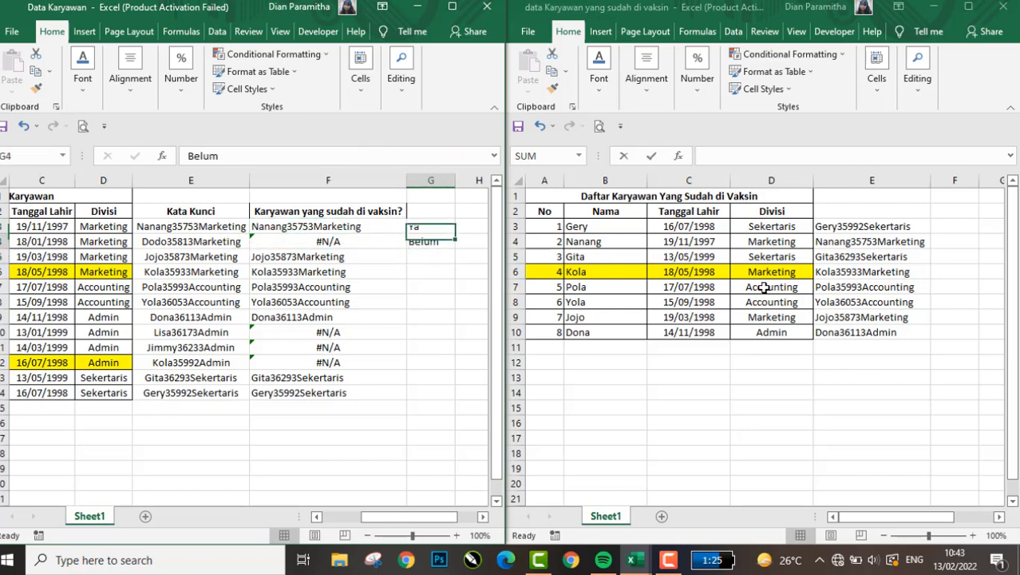
{"action": "key", "text": "Up"}
{"action": "key", "text": "Down"}
{"action": "key", "text": "Up"}
{"action": "key", "text": "Left"}
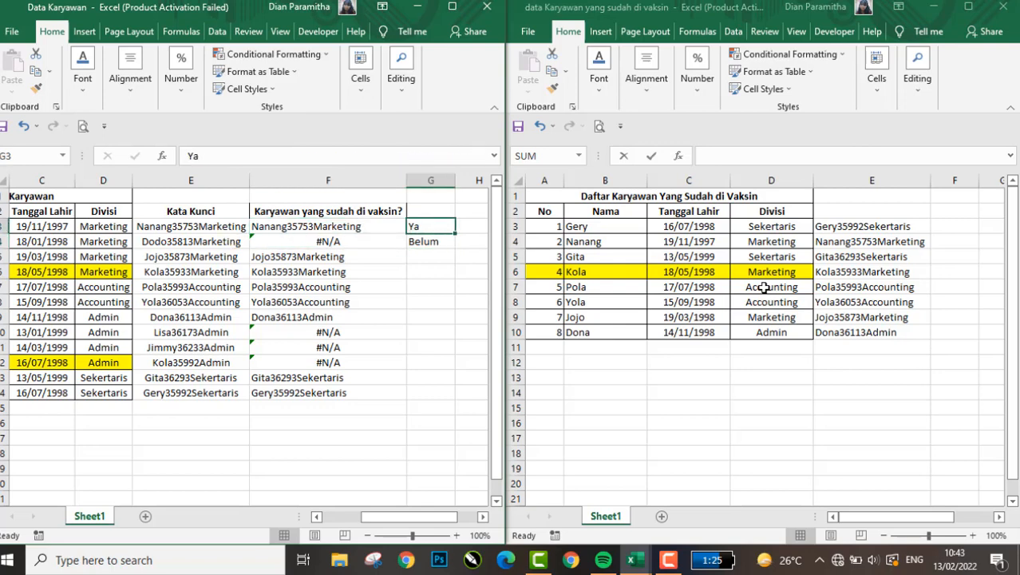
- Begin a nested IFERROR(VLOOKUP( formula in G3 with E3 as the lookup value
{"action": "type", "text": "=if"}
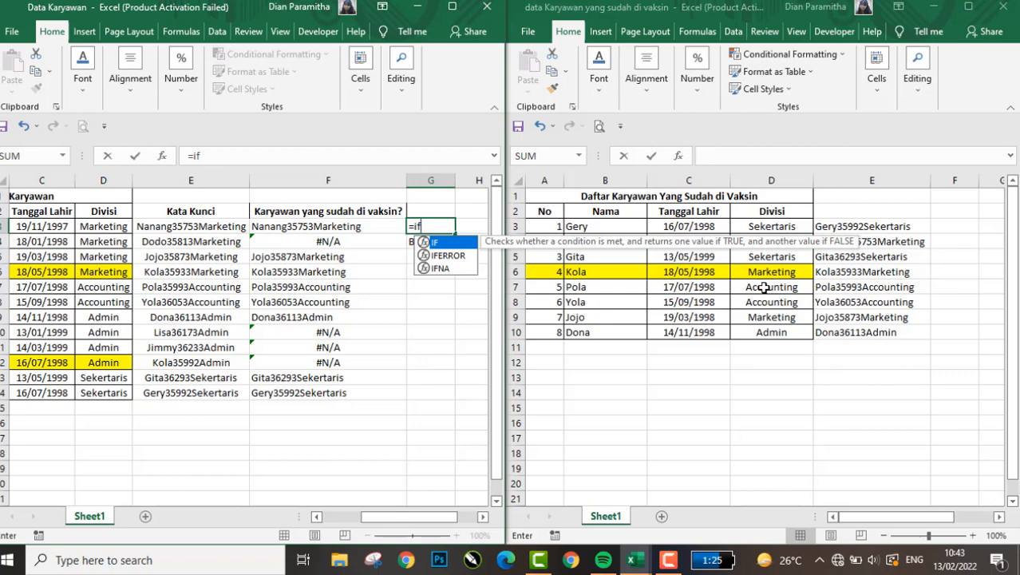
{"action": "key", "text": "Down"}
{"action": "key", "text": "Tab"}
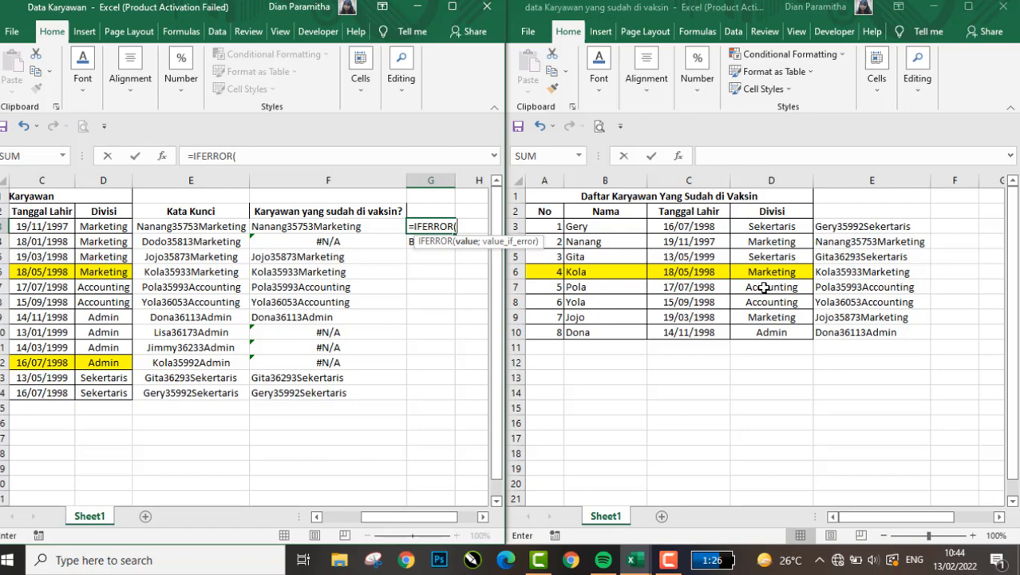
{"action": "key", "text": "Left"}
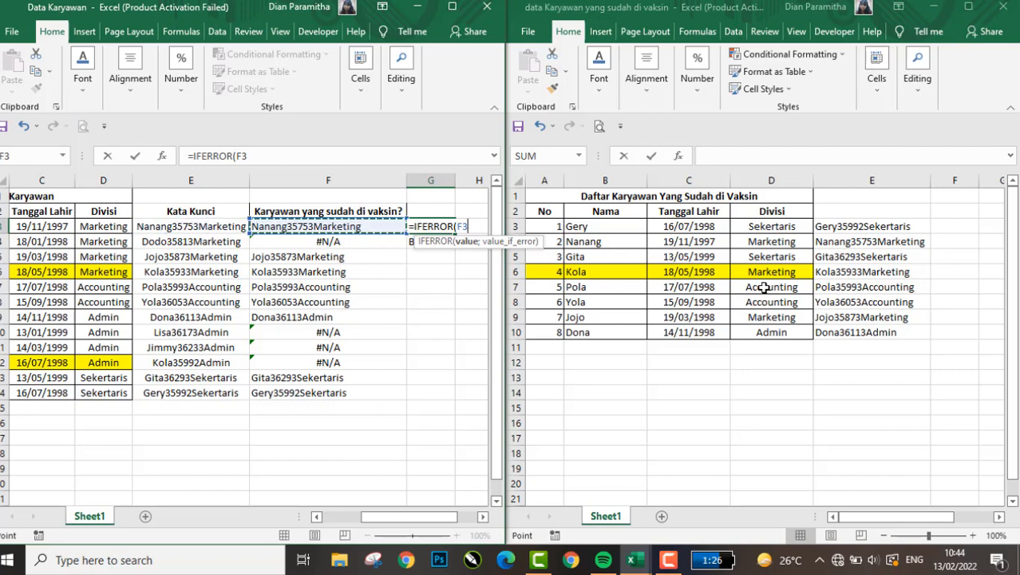
{"action": "key", "text": "BackSpace"}
{"action": "key", "text": "BackSpace"}
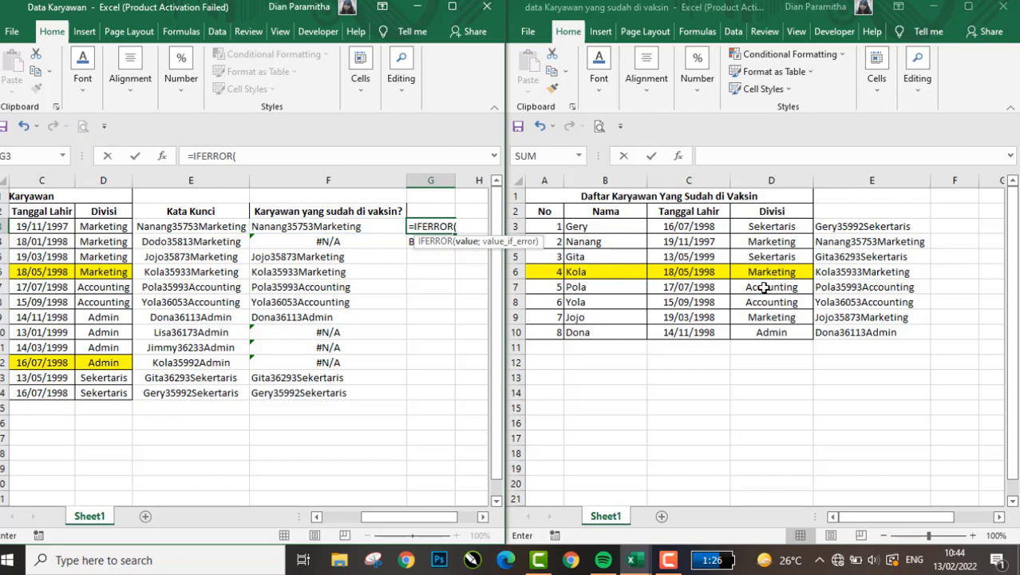
{"action": "type", "text": "vlookup("}
{"action": "key", "text": "Left"}
{"action": "key", "text": "Left"}
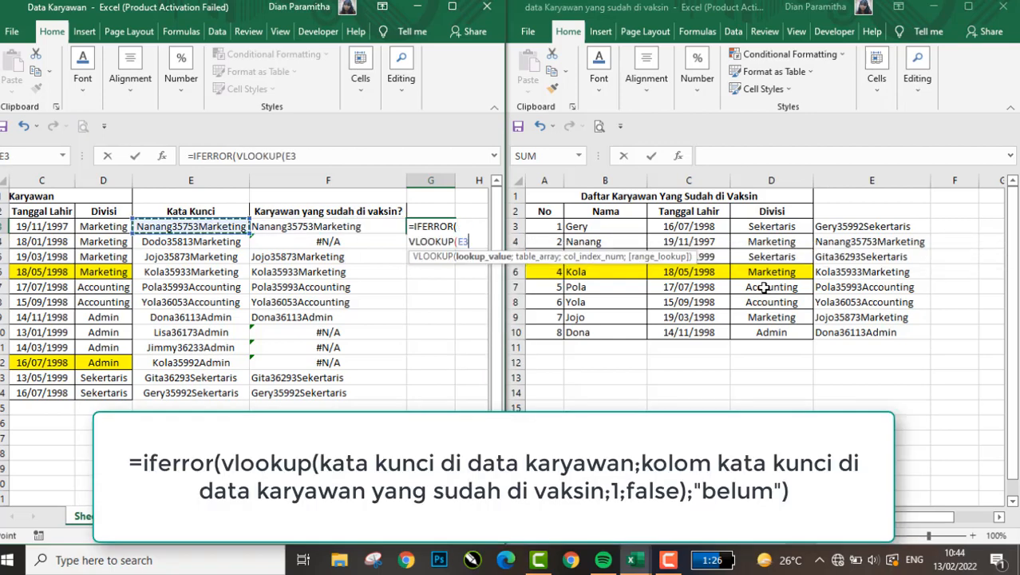
{"action": "type", "text": ";"}
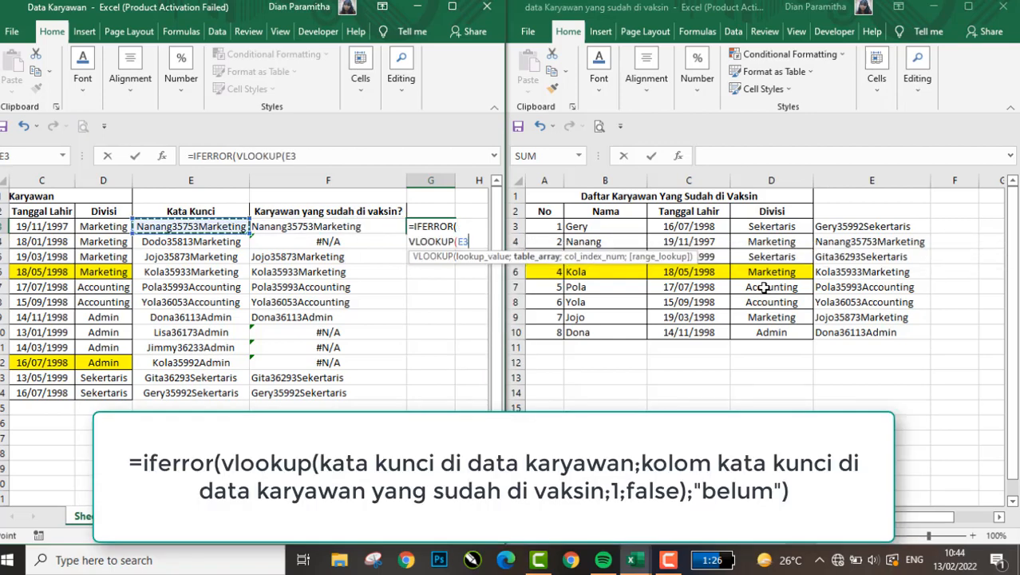
- Set the VLOOKUP table array to $E$3:$E$10 in the vaccinated-employee workbook, with column index 1 and FALSE for exact match
{"action": "key", "text": "alt+Tab"}
{"action": "key", "text": "Right"}
{"action": "key", "text": "Right"}
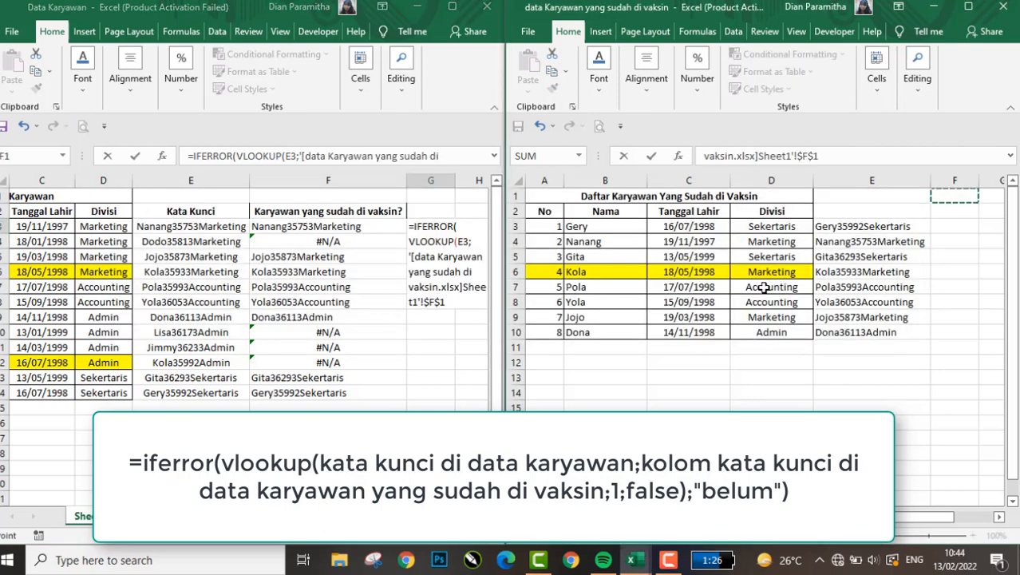
{"action": "key", "text": "Left"}
{"action": "key", "text": "Down"}
{"action": "key", "text": "Down"}
{"action": "key", "text": "ctrl+shift+Down"}
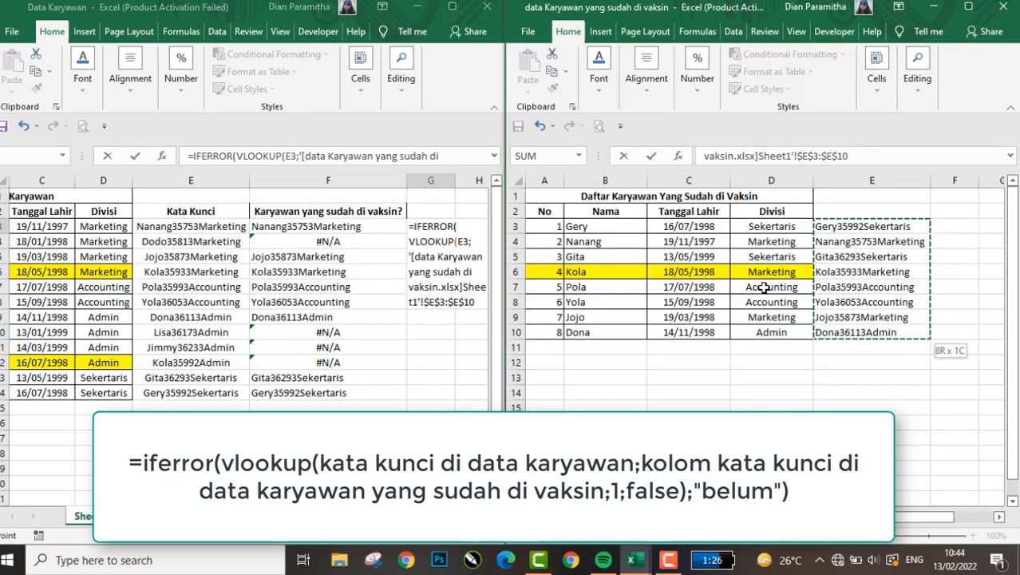
{"action": "type", "text": ";1;"}
{"action": "key", "text": "Down"}
{"action": "key", "text": "Tab"}
{"action": "key", "text": "Return"}
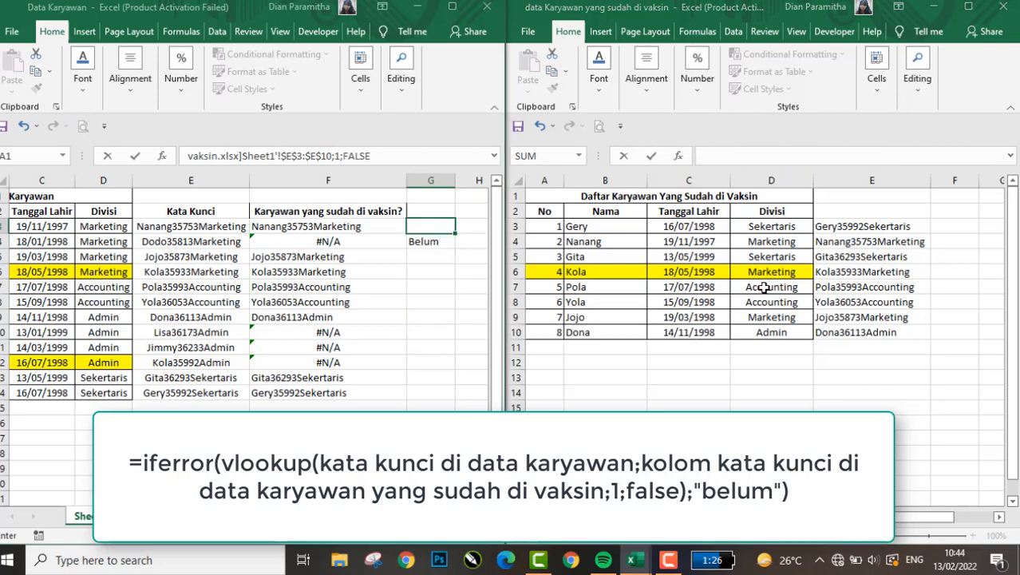
{"action": "key", "text": "Return"}
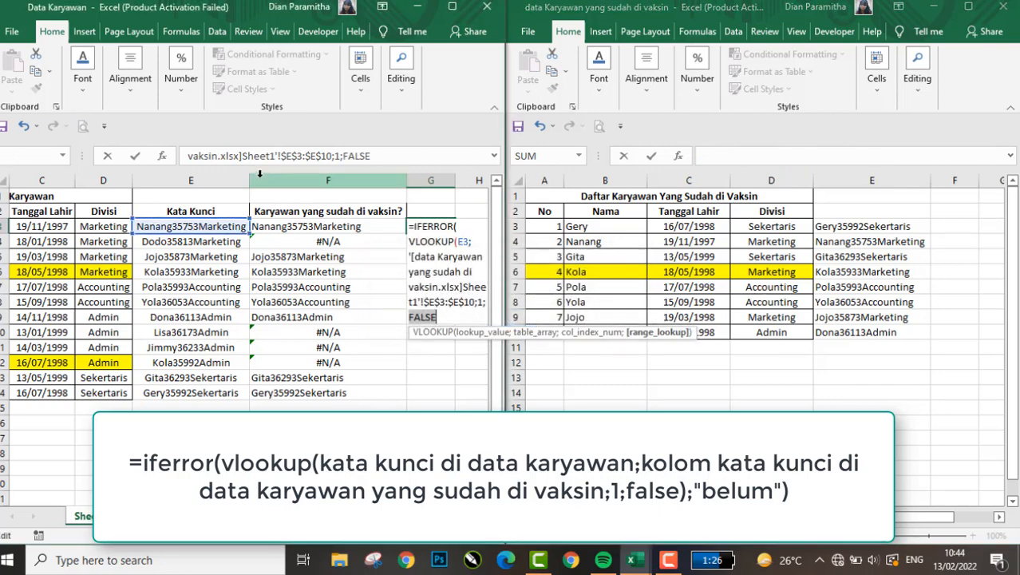
- Close the VLOOKUP part and complete the IFERROR formula with "belum" as the value if error
{"action": "left_click", "coordinate": [379, 156]}
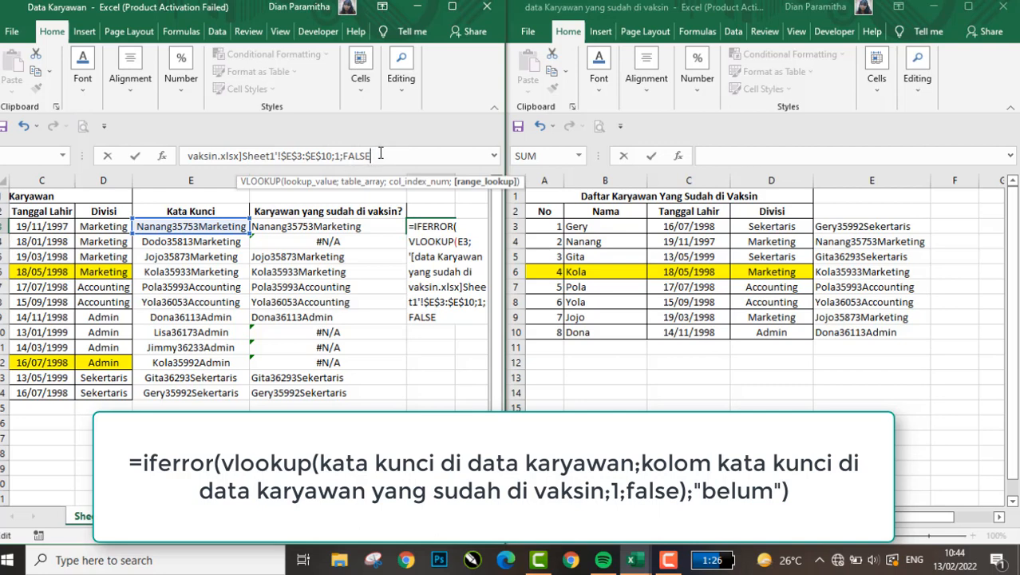
{"action": "type", "text": ");"}
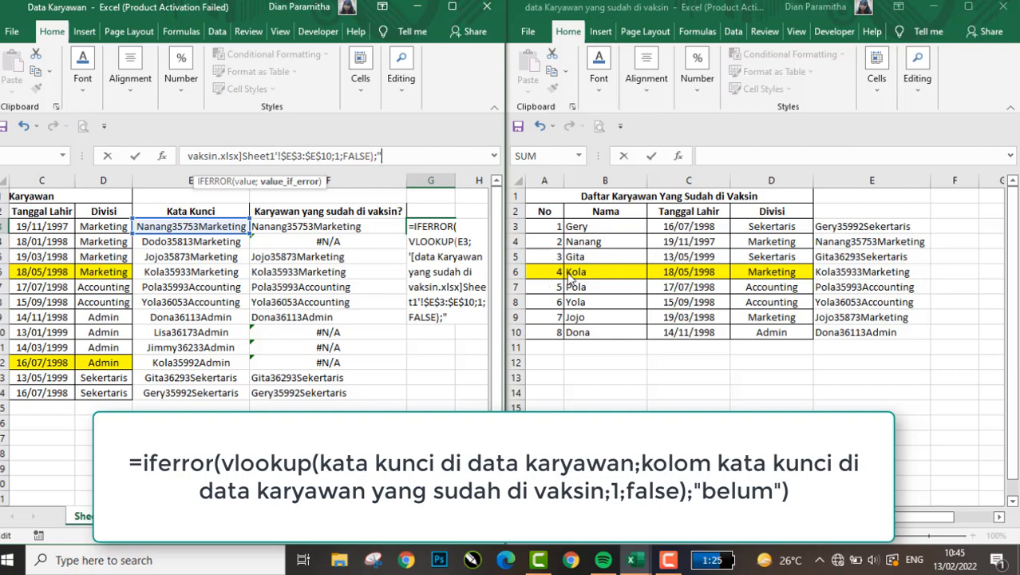
{"action": "type", "text": "belum\""}
{"action": "key", "text": "Return"}
{"action": "key", "text": "Return"}
{"action": "key", "text": "Up"}
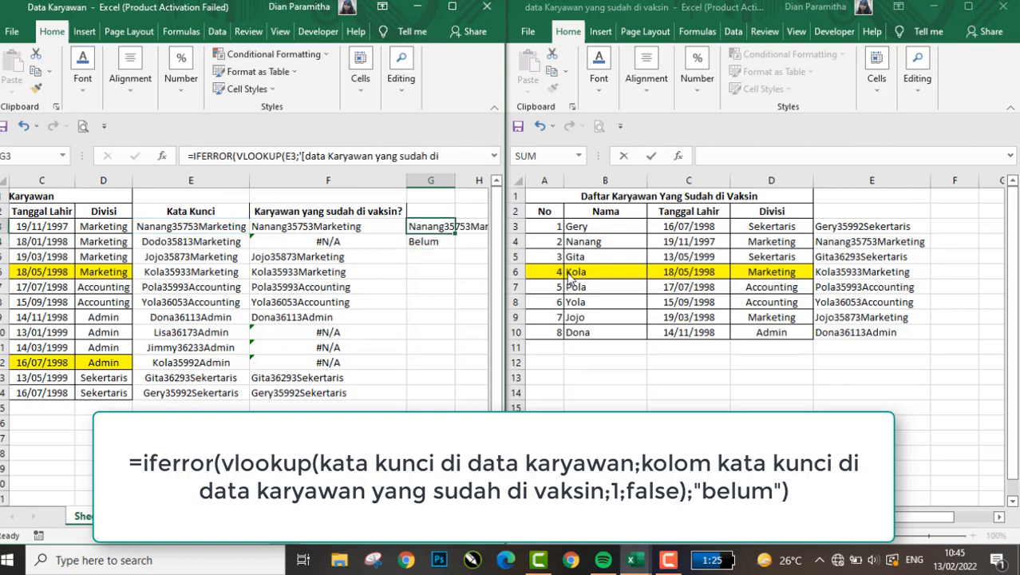
- Copy the IFERROR formula from G3 down to G4 through G14
{"action": "key", "text": "ctrl+c"}
{"action": "key", "text": "Down"}
{"action": "key", "text": "shift+Down"}
{"action": "key", "text": "shift+Down"}
{"action": "key", "text": "shift+Down"}
{"action": "key", "text": "shift+Down"}
{"action": "key", "text": "shift+Down"}
{"action": "key", "text": "shift+Down"}
{"action": "key", "text": "shift+Down"}
{"action": "key", "text": "shift+Down"}
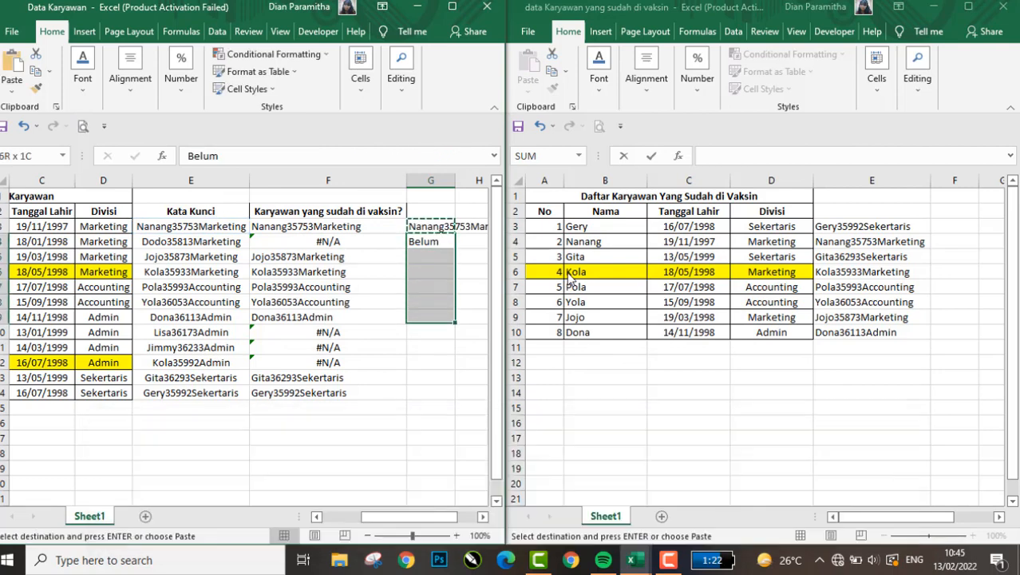
{"action": "key", "text": "shift+Down"}
{"action": "key", "text": "shift+Down"}
{"action": "key", "text": "ctrl+v"}
{"action": "key", "text": "Escape"}
- Check the results in G3 and G4, and narrow column F to make room for column G
{"action": "key", "text": "Up"}
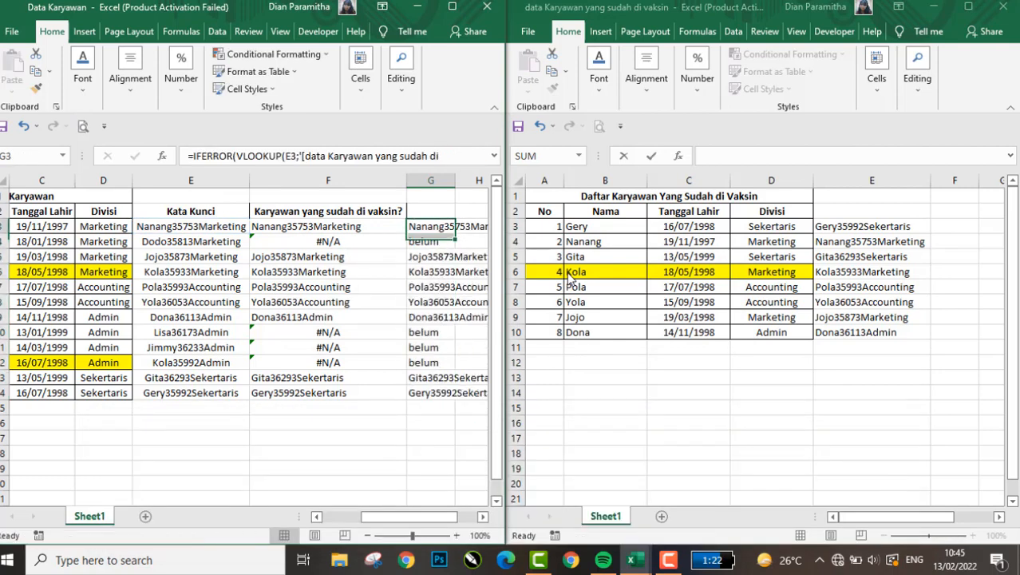
{"action": "key", "text": "Down"}
{"action": "key", "text": "Up"}
{"action": "key", "text": "Down"}
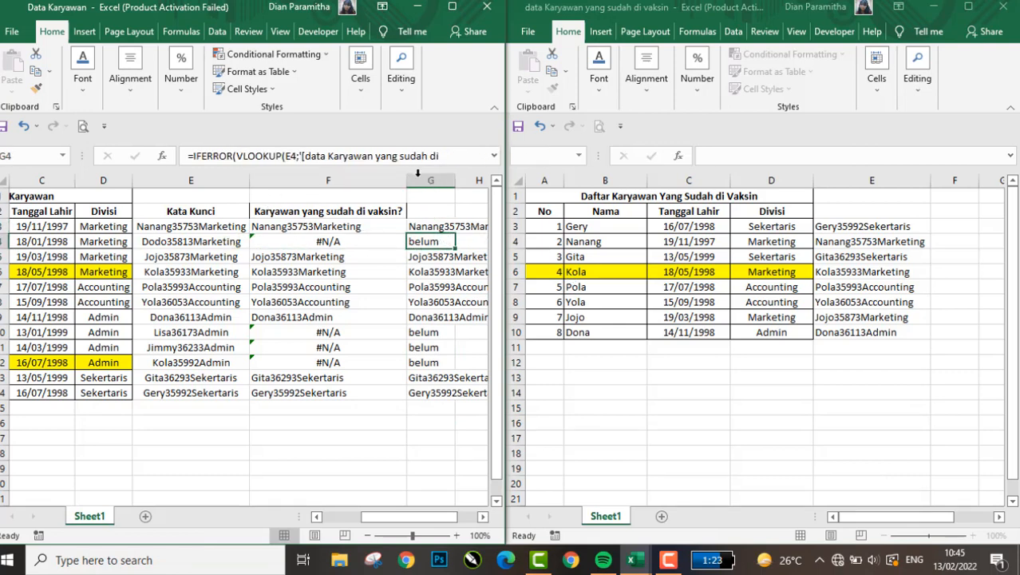
{"action": "left_click_drag", "start_coordinate": [407, 185], "coordinate": [346, 185]}
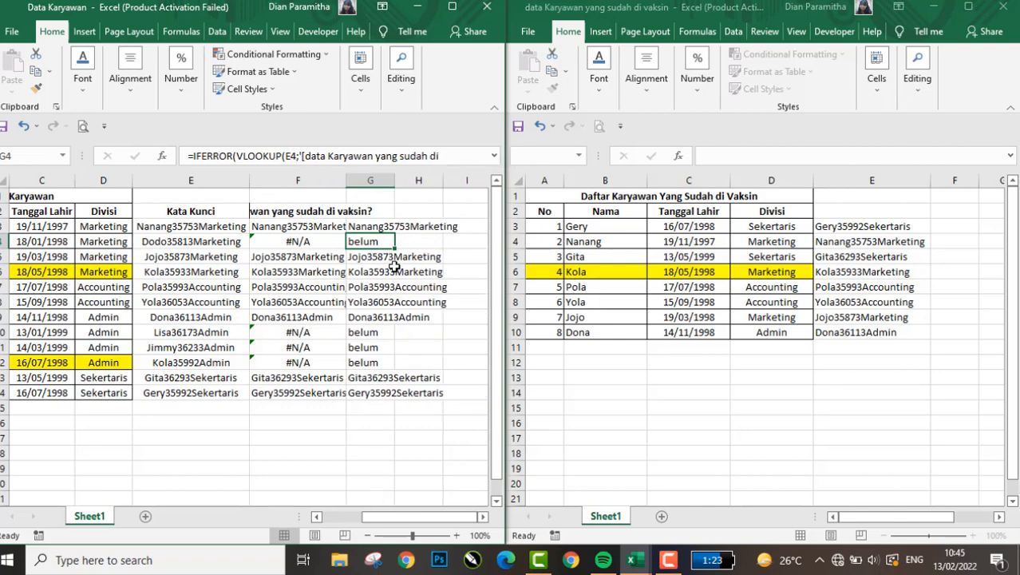
- Compare the IFERROR results in column G row by row with the plain VLOOKUP results in column F
{"action": "key", "text": "Up"}
{"action": "key", "text": "Down"}
{"action": "key", "text": "Down"}
{"action": "key", "text": "Down"}
{"action": "key", "text": "Down"}
{"action": "key", "text": "Down"}
{"action": "key", "text": "Down"}
{"action": "key", "text": "Down"}
{"action": "key", "text": "Left"}
{"action": "key", "text": "Down"}
{"action": "key", "text": "Down"}
{"action": "key", "text": "Down"}
{"action": "key", "text": "Down"}
{"action": "key", "text": "Down"}
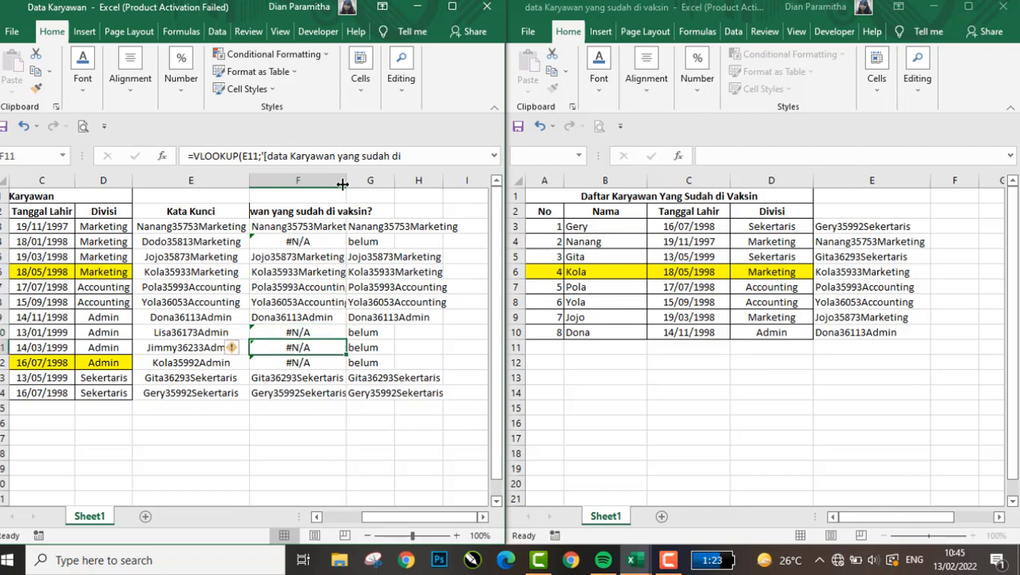
{"action": "key", "text": "Up"}
{"action": "key", "text": "Up"}
{"action": "key", "text": "Up"}
{"action": "key", "text": "Up"}
{"action": "key", "text": "Up"}
{"action": "key", "text": "Up"}
{"action": "key", "text": "Up"}
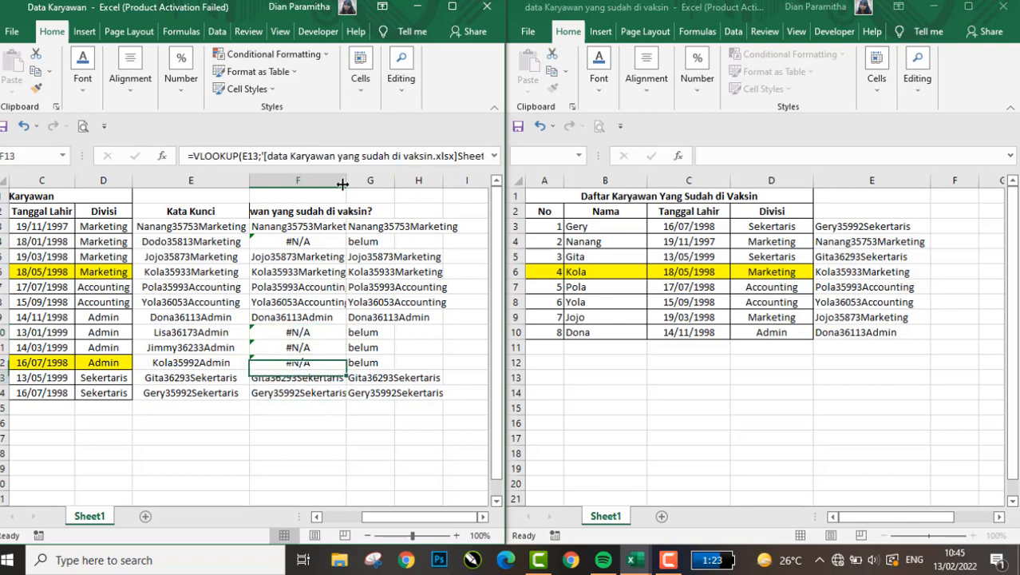
{"action": "key", "text": "Up"}
{"action": "key", "text": "Up"}
{"action": "key", "text": "Up"}
{"action": "key", "text": "Up"}
{"action": "key", "text": "Up"}
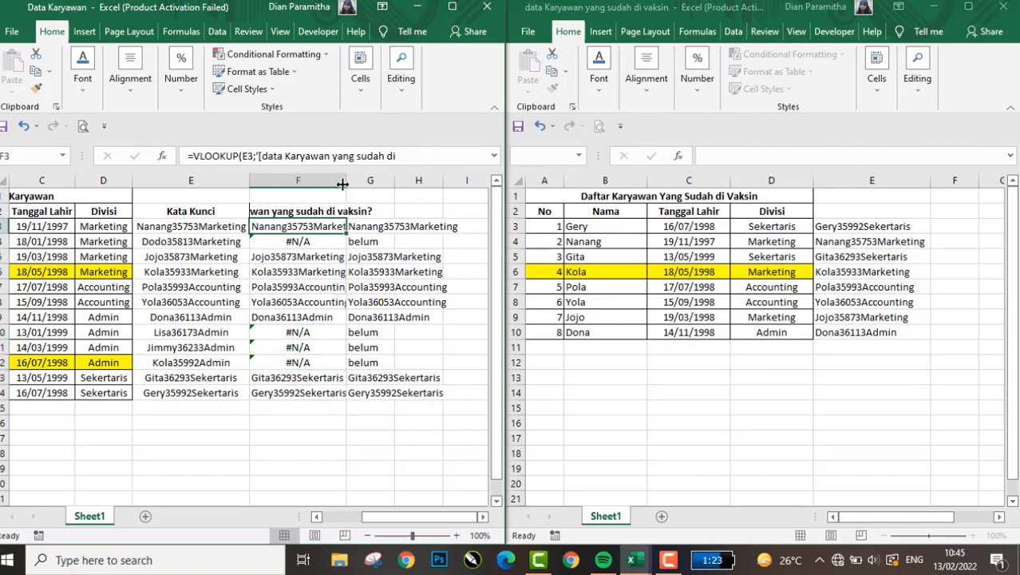
- Replace the matched key texts in G3 and G5 with Ya
{"action": "key", "text": "Right"}
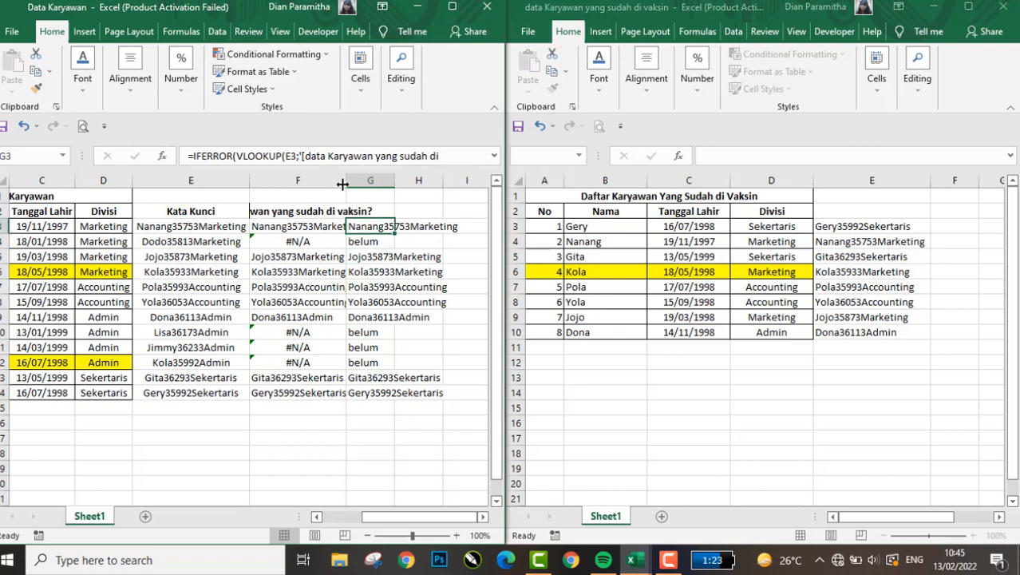
{"action": "type", "text": "Ya"}
{"action": "key", "text": "Down"}
{"action": "key", "text": "Down"}
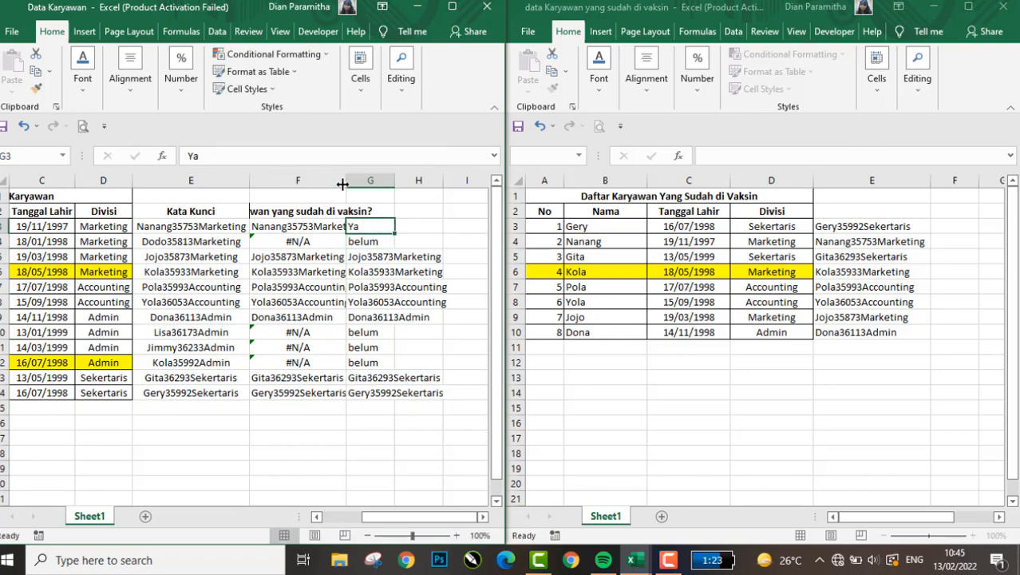
{"action": "type", "text": "Ya"}
{"action": "key", "text": "Return"}
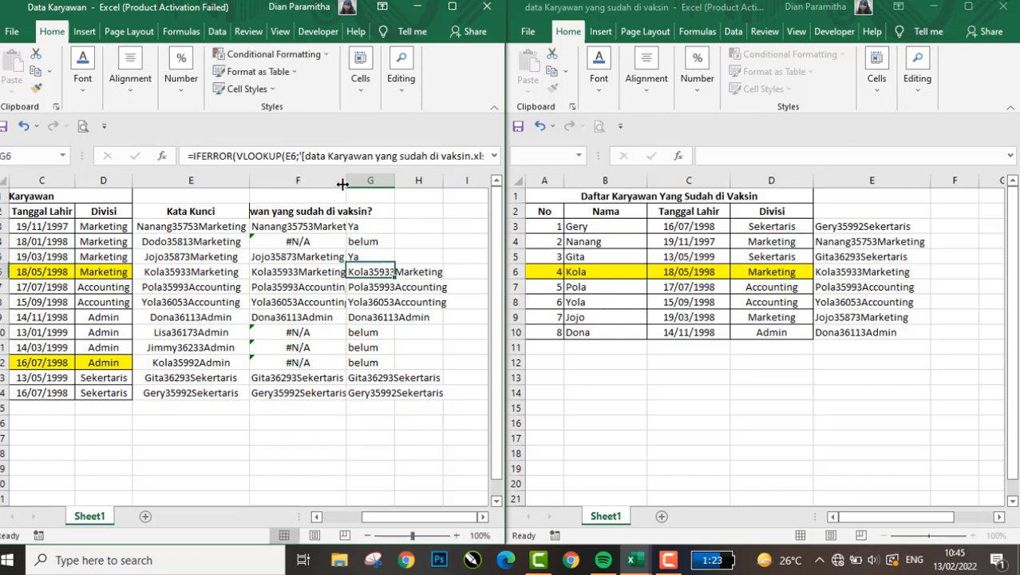
- Copy Ya from G5 over the matched keys in G6 to G9
{"action": "key", "text": "Up"}
{"action": "key", "text": "ctrl+c"}
{"action": "key", "text": "Down"}
{"action": "key", "text": "shift+Down"}
{"action": "key", "text": "shift+Down"}
{"action": "key", "text": "shift+Down"}
{"action": "key", "text": "ctrl+v"}
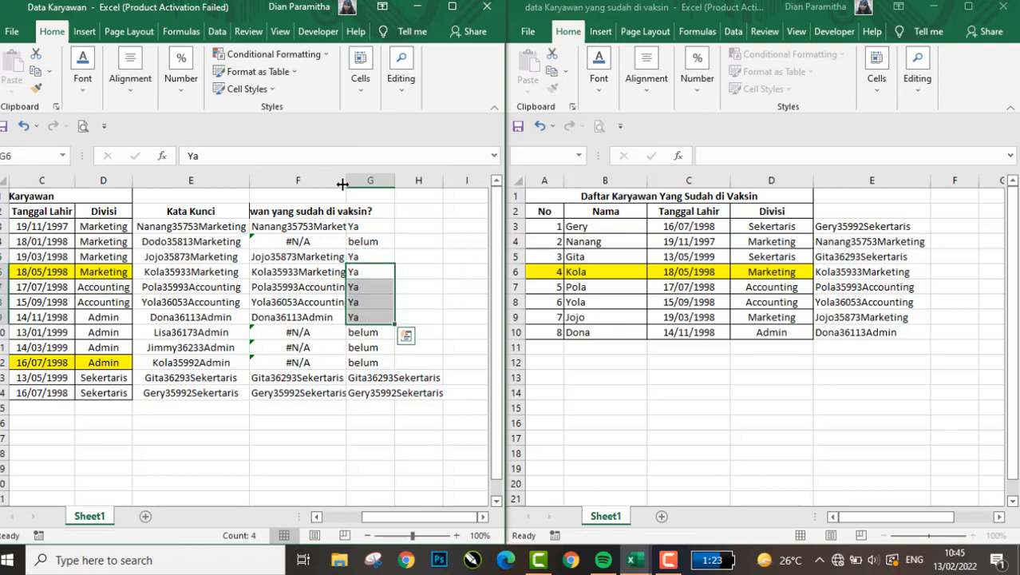
{"action": "key", "text": "Up"}
{"action": "key", "text": "Escape"}
- Clear all the entries in G3 to G14
{"action": "key", "text": "Up"}
{"action": "key", "text": "Up"}
{"action": "key", "text": "ctrl+shift+Down"}
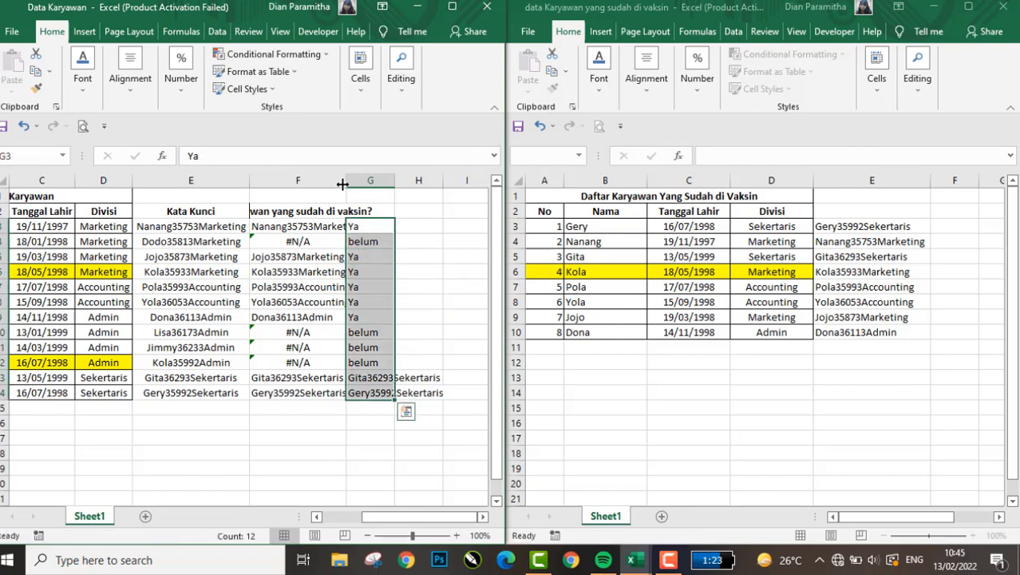
{"action": "key", "text": "Delete"}
{"action": "key", "text": "Up"}
{"action": "key", "text": "Down"}
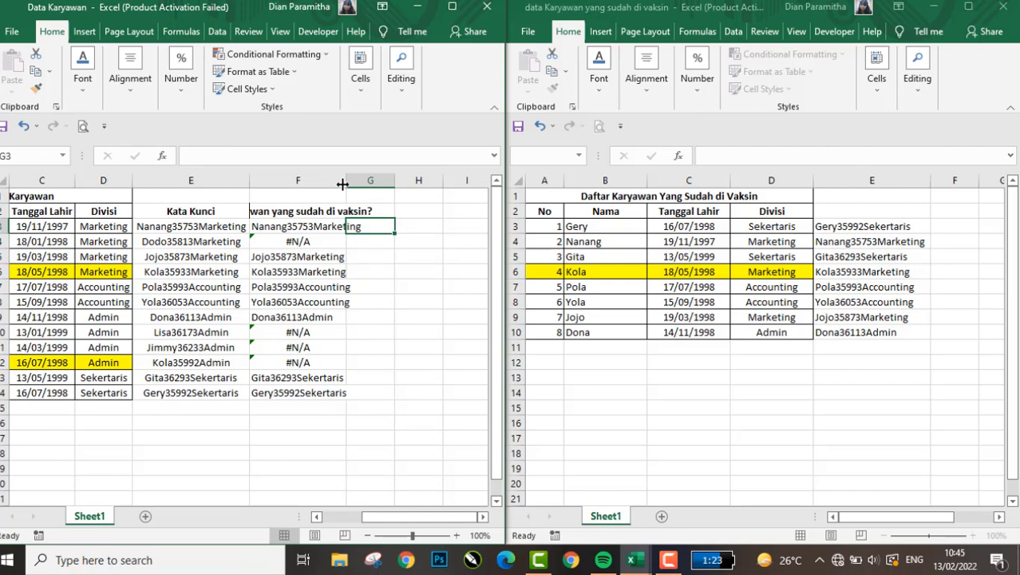
- Widen column F and begin an IF formula in G3 with nested IFERROR and VLOOKUP functions, using E3 as the lookup value
{"action": "left_click_drag", "start_coordinate": [346, 177], "coordinate": [367, 174]}
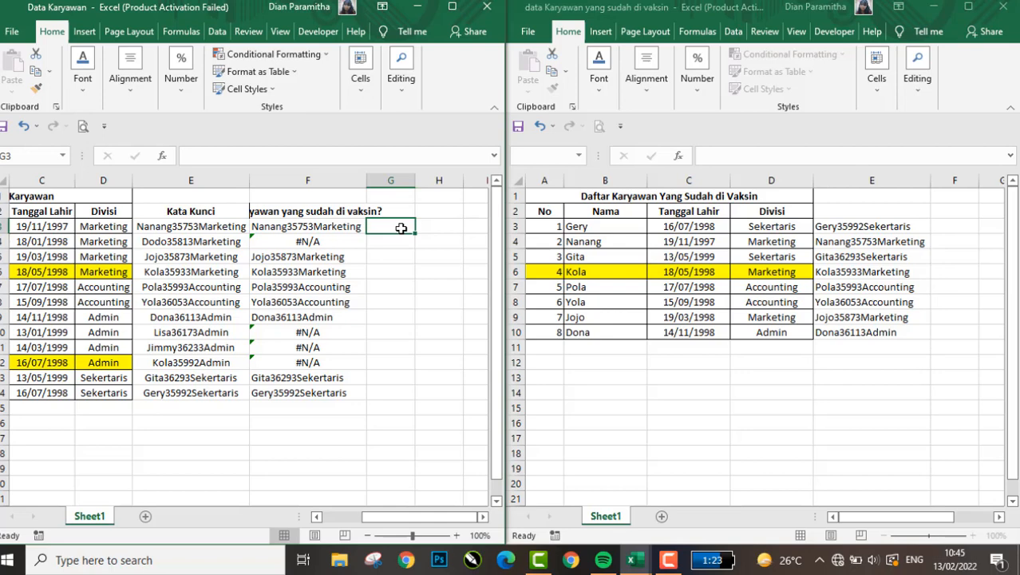
{"action": "type", "text": "="}
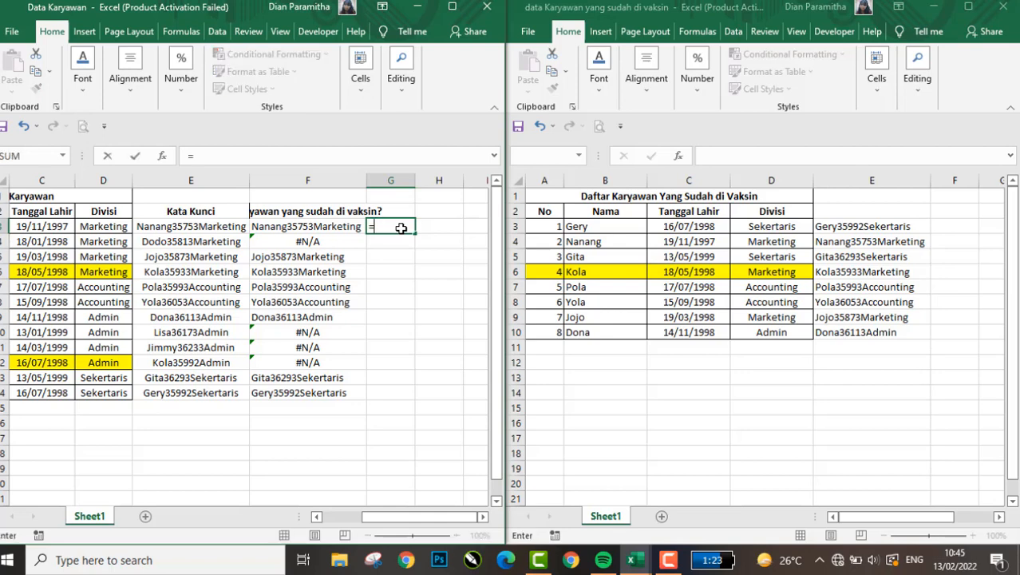
{"action": "type", "text": "if"}
{"action": "key", "text": "Tab"}
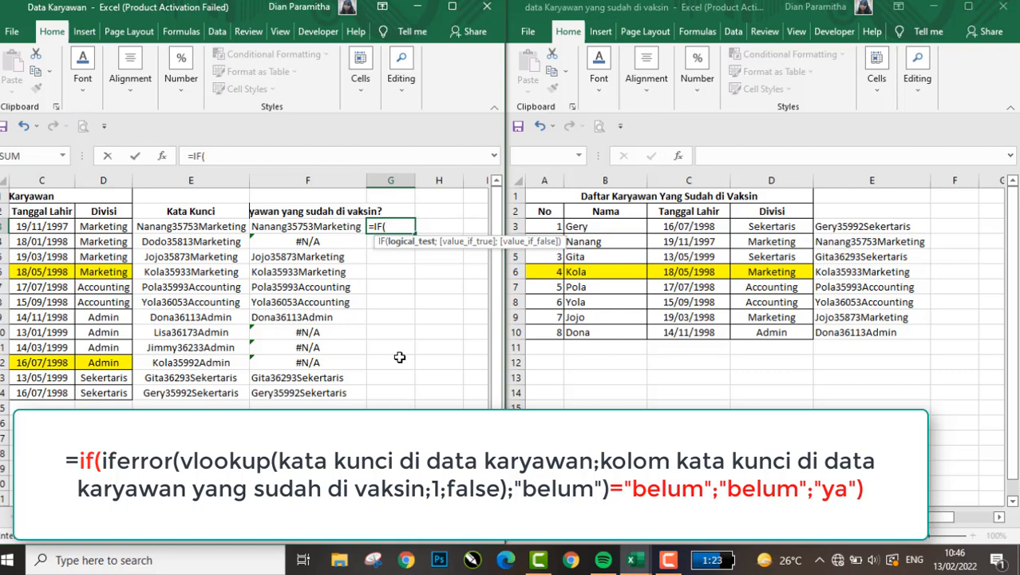
{"action": "type", "text": "i"}
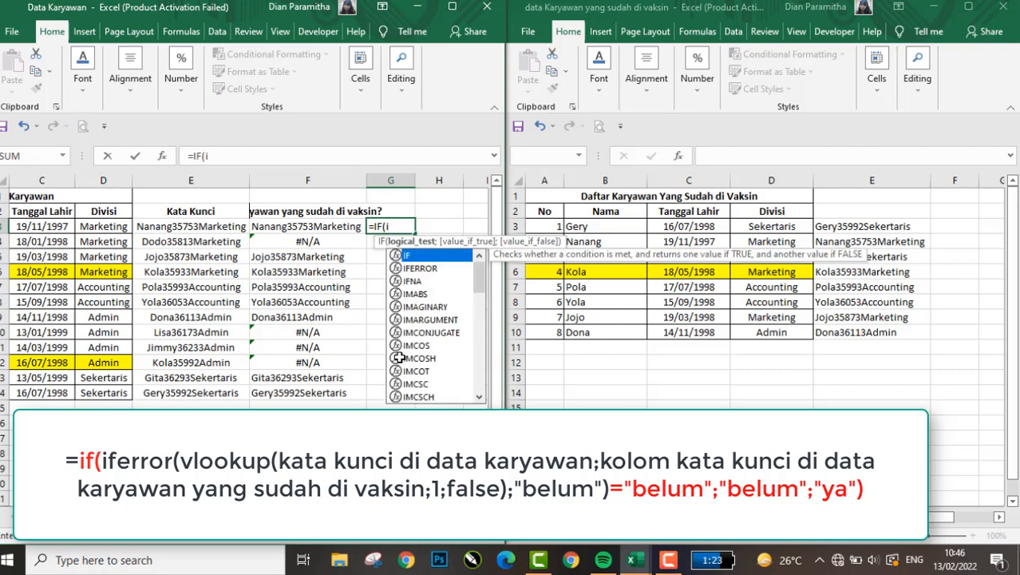
{"action": "key", "text": "Down"}
{"action": "key", "text": "Tab"}
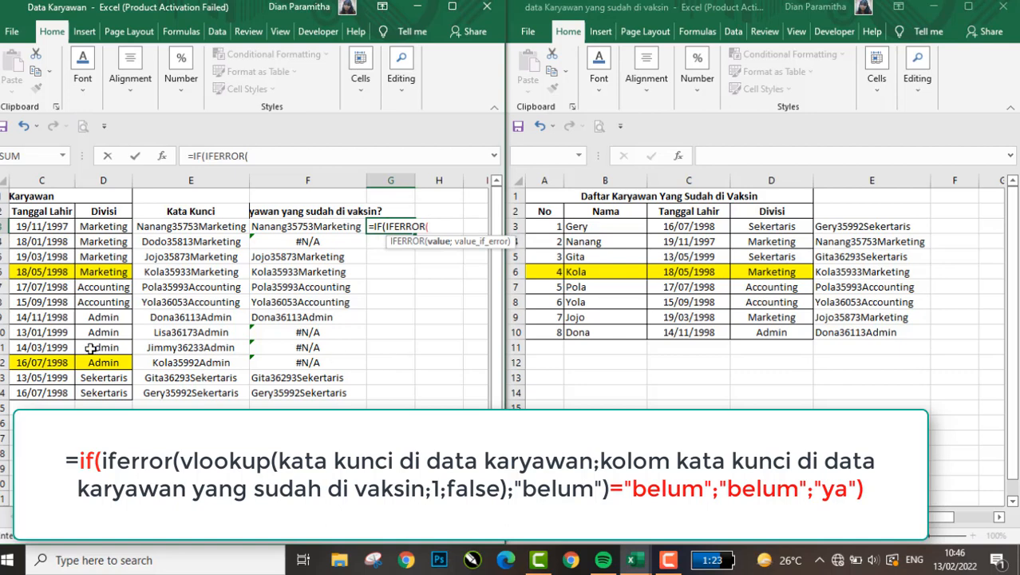
{"action": "type", "text": "vlo"}
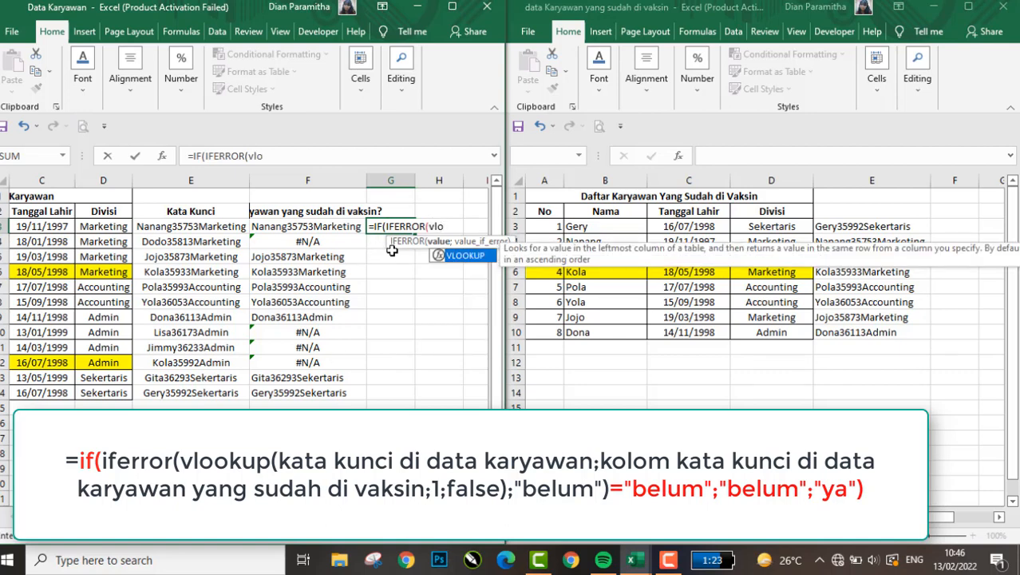
{"action": "key", "text": "Tab"}
{"action": "left_click", "coordinate": [211, 226]}
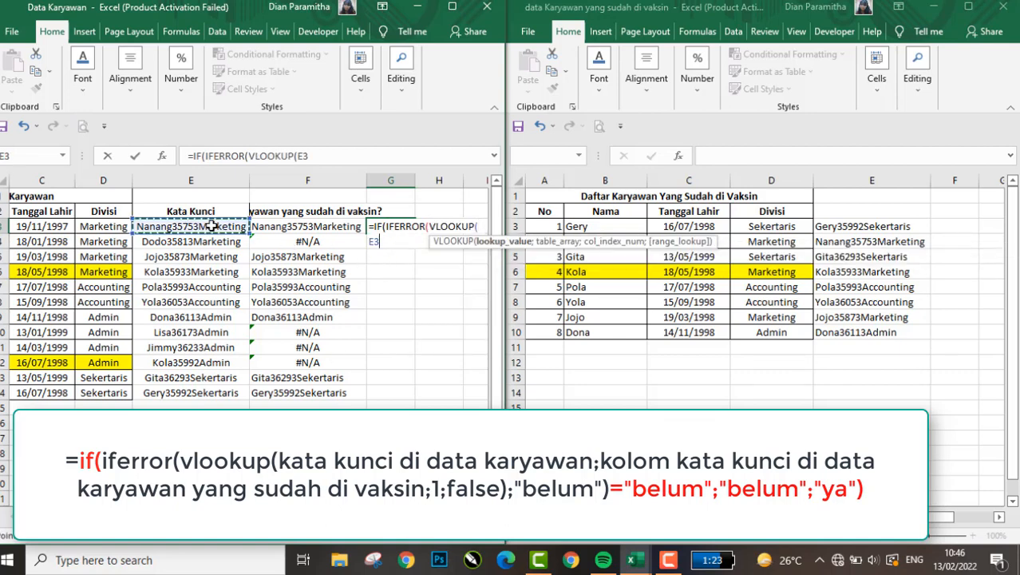
- Set the VLOOKUP table array to $E$3:$E$10 in the vaccinated-employee workbook
{"action": "type", "text": ";"}
{"action": "key", "text": "ctrl+Tab"}
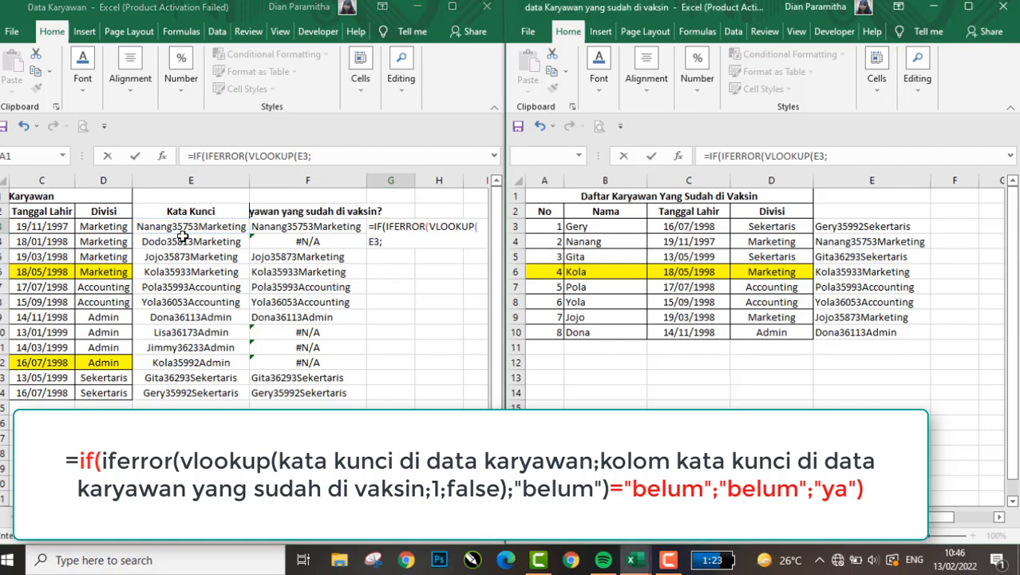
{"action": "key", "text": "Right"}
{"action": "key", "text": "Right"}
{"action": "key", "text": "Left"}
{"action": "key", "text": "Down"}
{"action": "key", "text": "Down"}
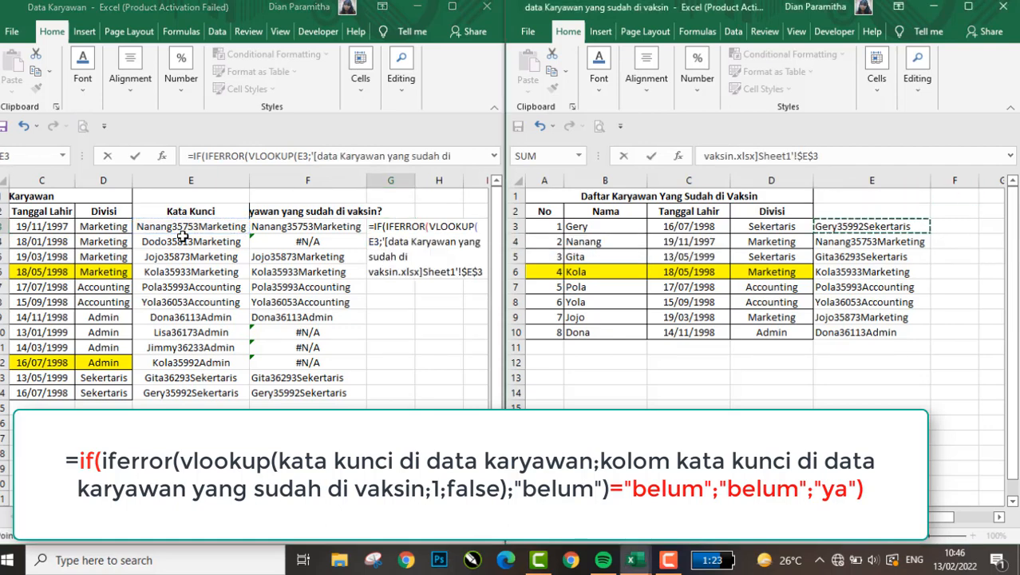
{"action": "key", "text": "ctrl+shift+Down"}
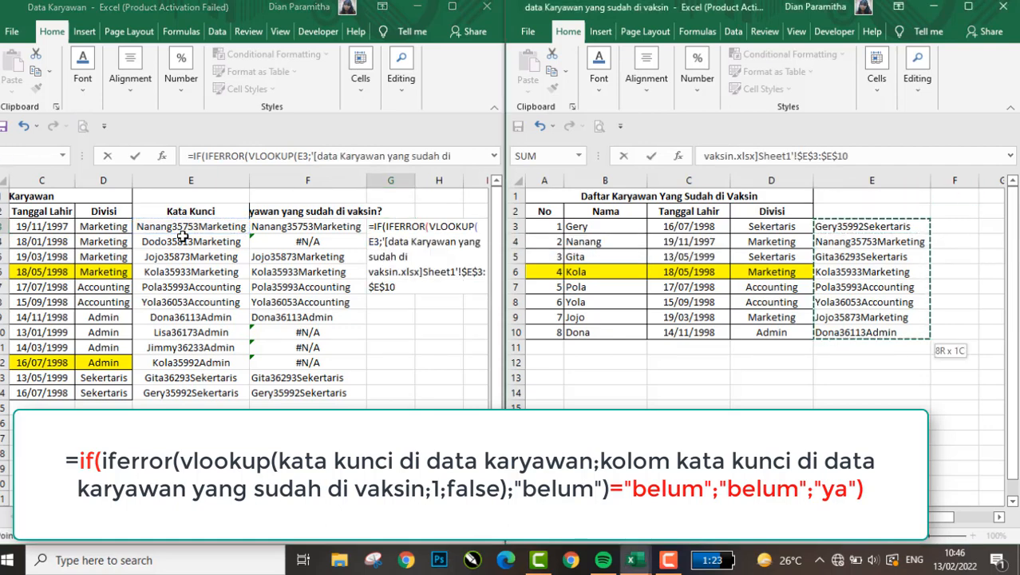
- Complete the VLOOKUP with column index 1 and FALSE, and close the IFERROR with "belum" as its error value
{"action": "type", "text": ";"}
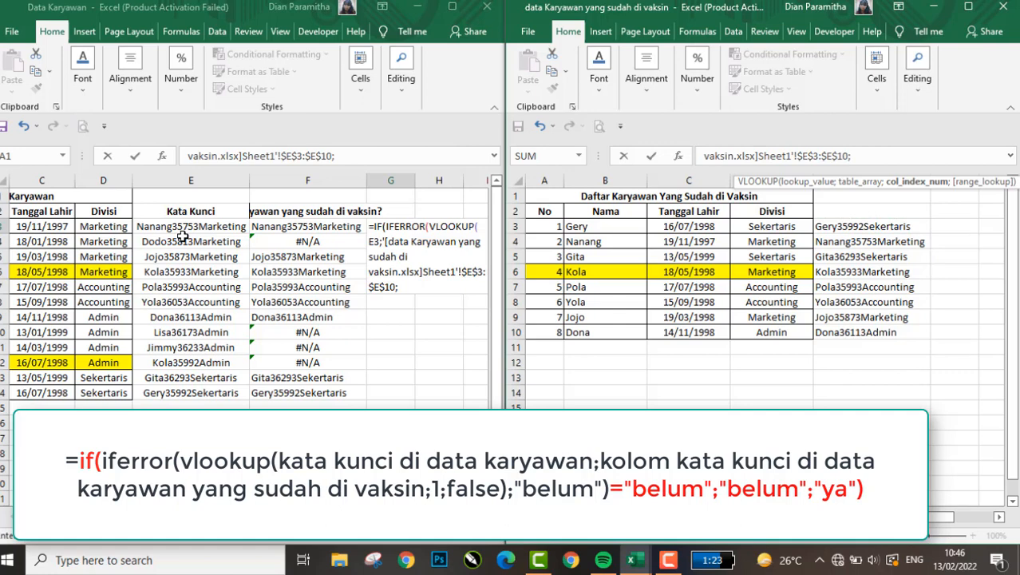
{"action": "type", "text": "1;"}
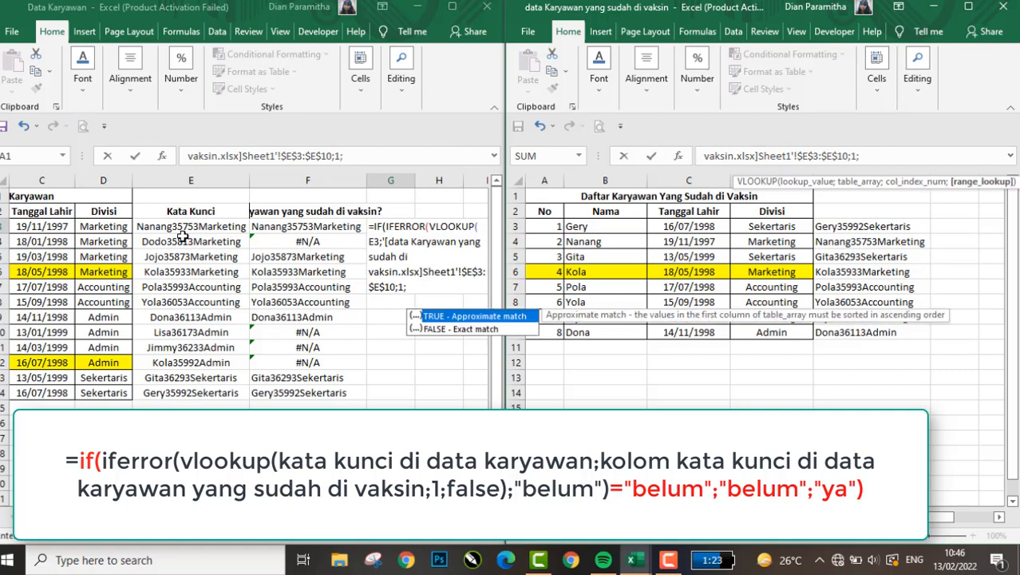
{"action": "key", "text": "Down"}
{"action": "key", "text": "Tab"}
{"action": "type", "text": ");"}
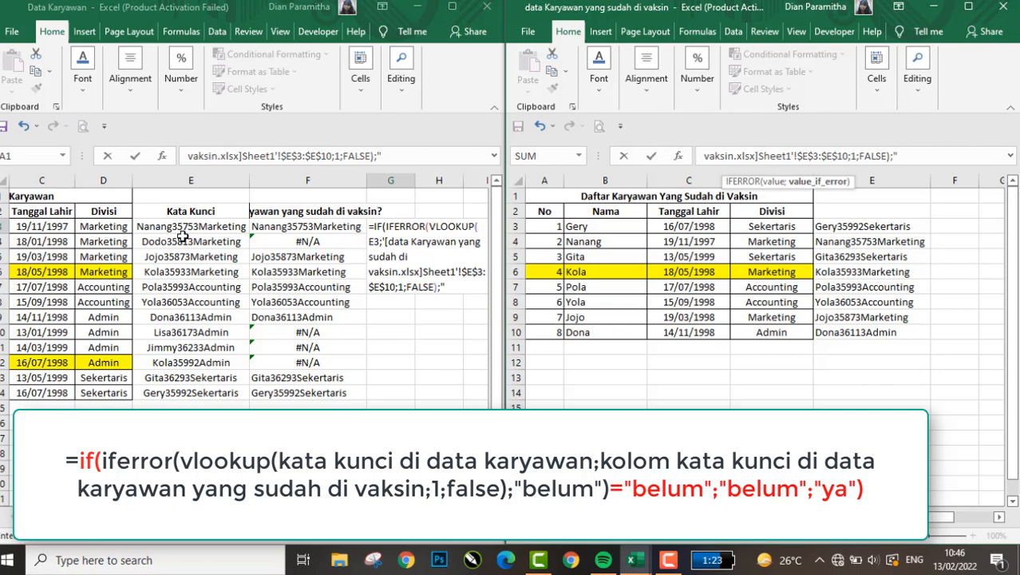
{"action": "type", "text": "\"belum\""}
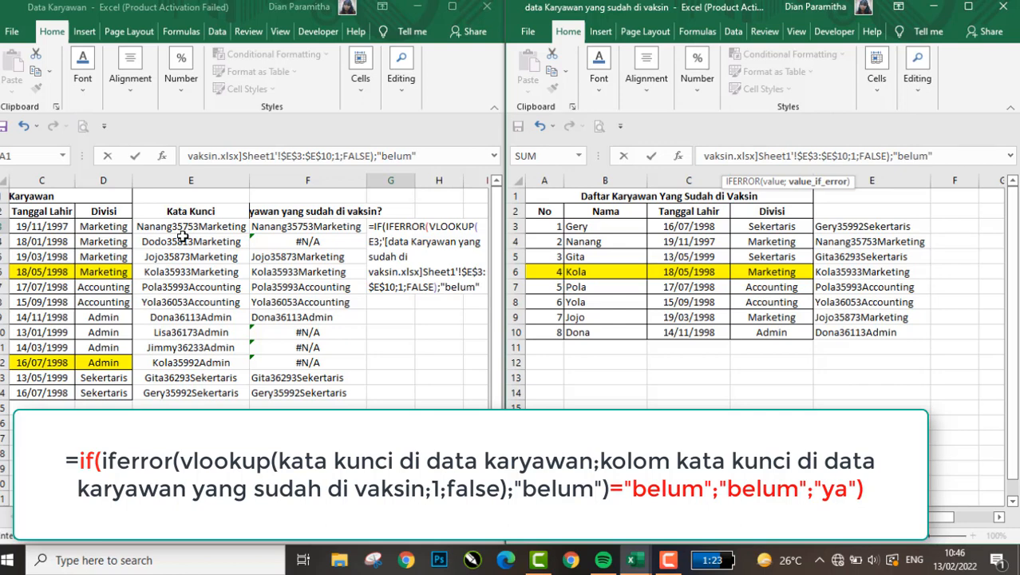
{"action": "type", "text": ";"}
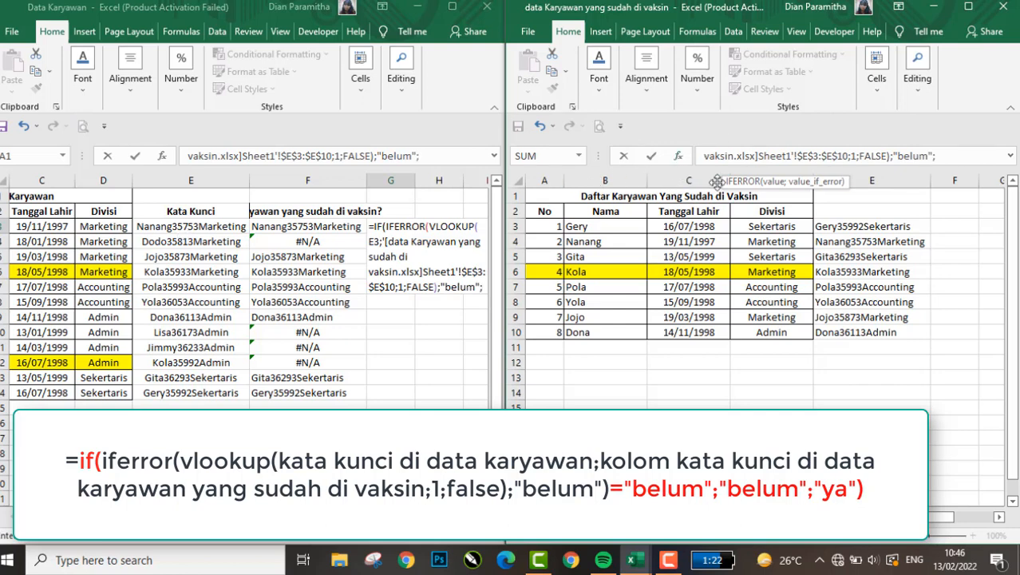
{"action": "key", "text": "BackSpace"}
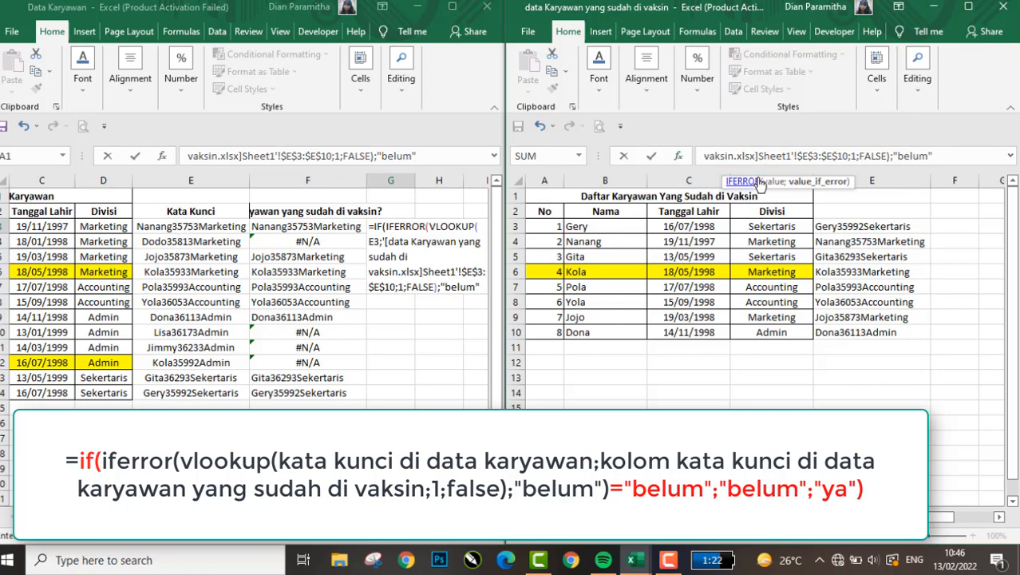
{"action": "type", "text": ")"}
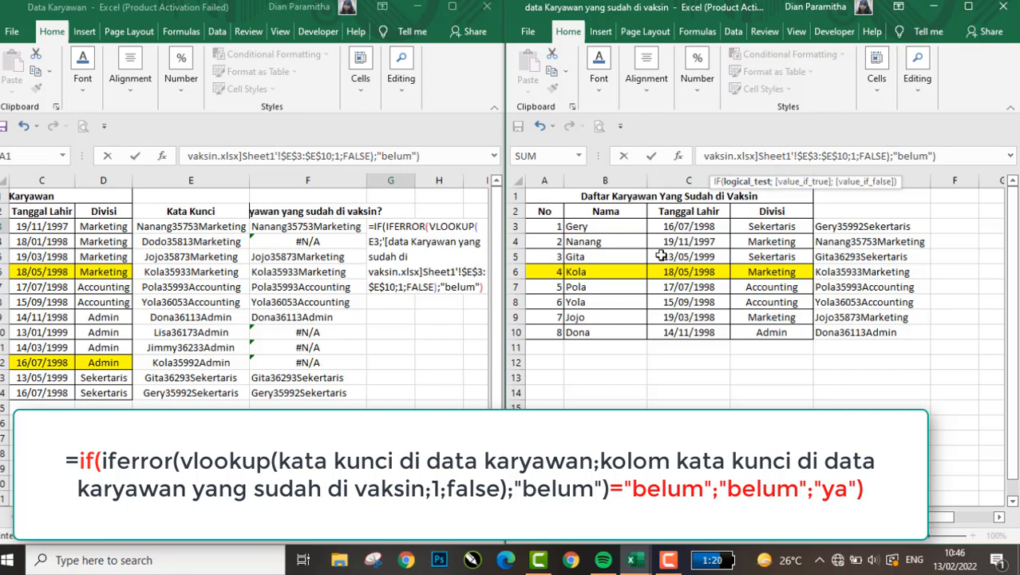
- Narrow the vaccinated-employee workbook window and widen the Data Karyawan window, keeping the G3 formula open for editing at its end
{"action": "left_click_drag", "start_coordinate": [506, 128], "coordinate": [919, 104]}
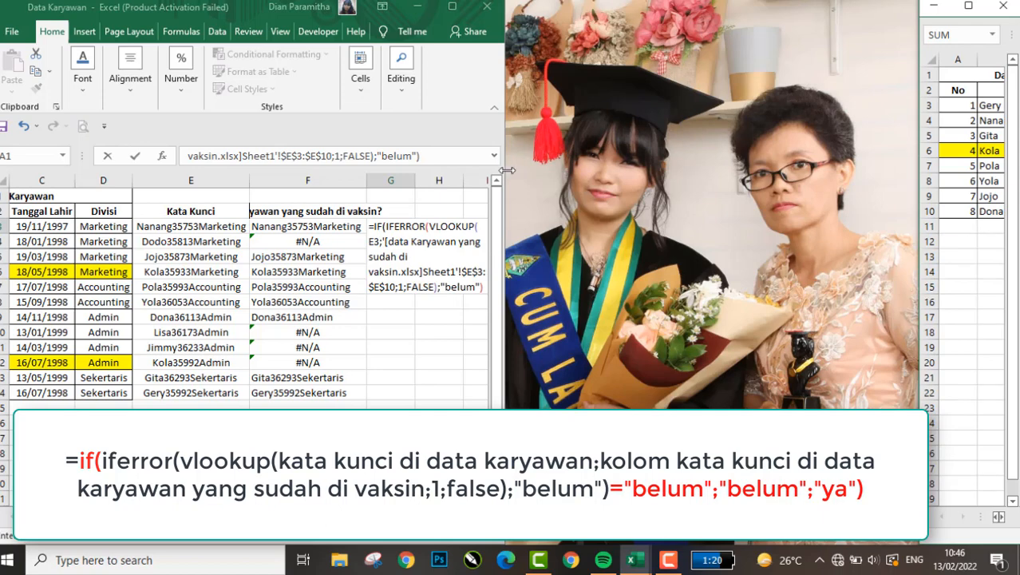
{"action": "left_click_drag", "start_coordinate": [506, 171], "coordinate": [922, 185]}
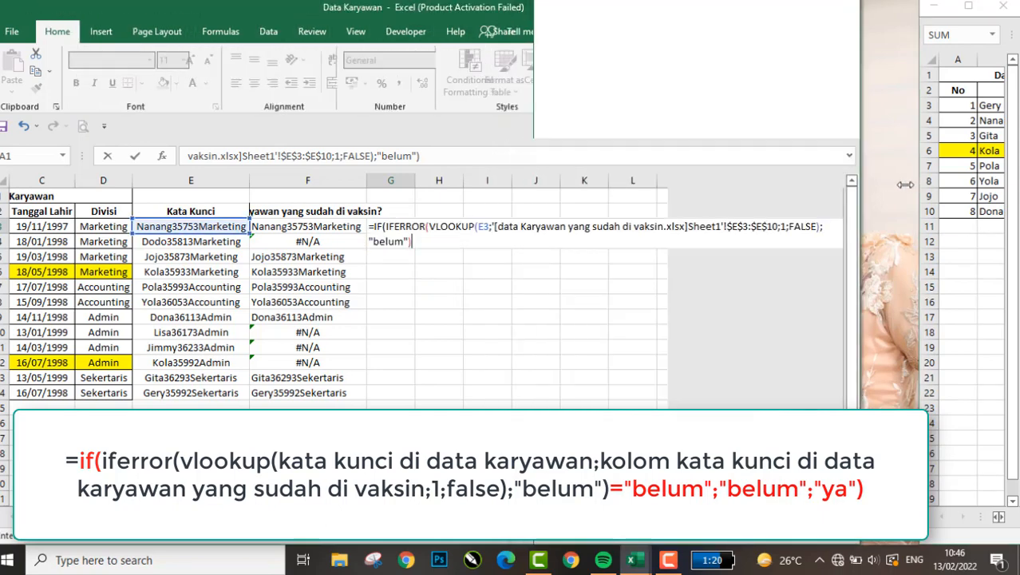
{"action": "key", "text": "Return"}
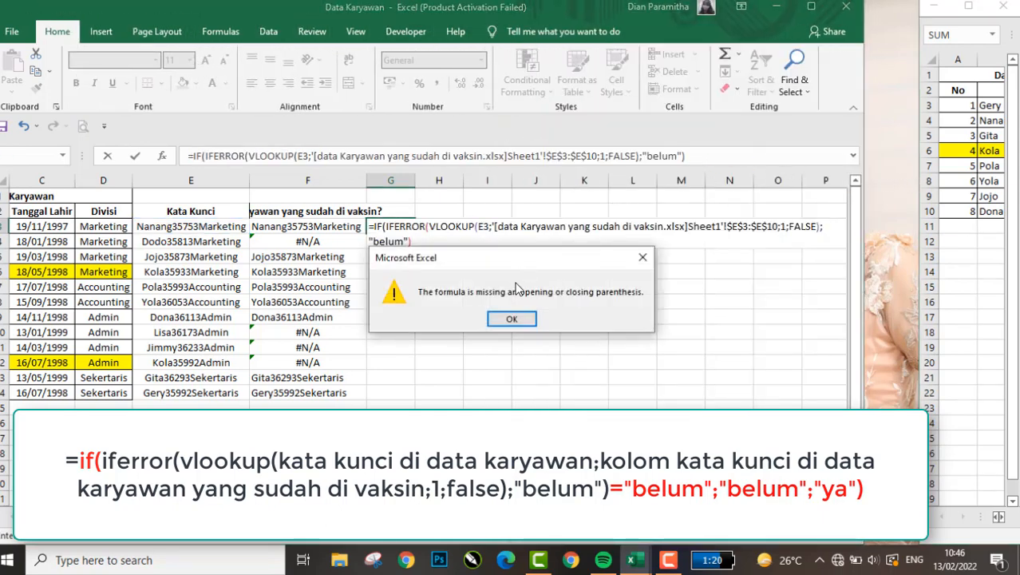
{"action": "key", "text": "Return"}
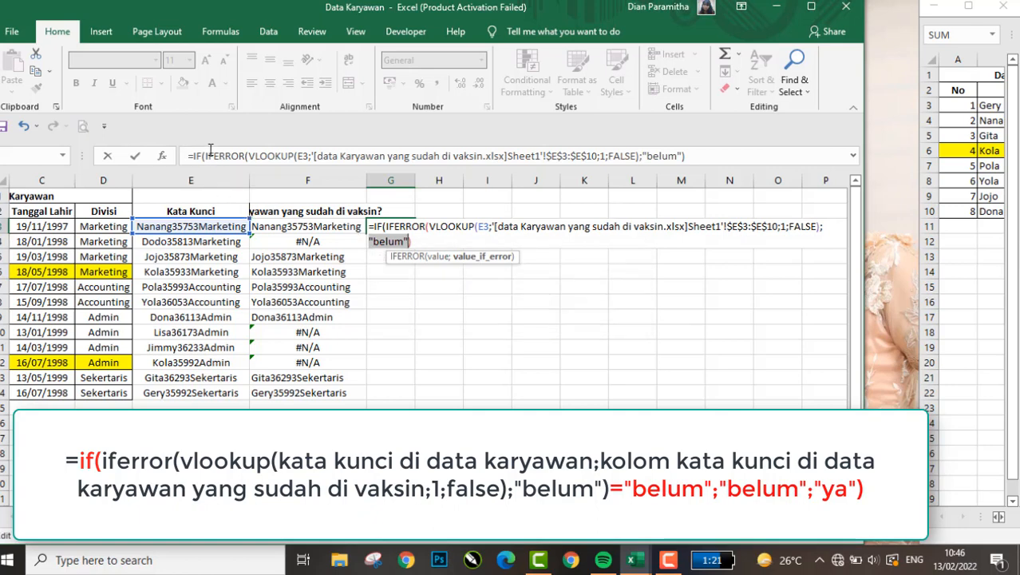
{"action": "left_click", "coordinate": [770, 160]}
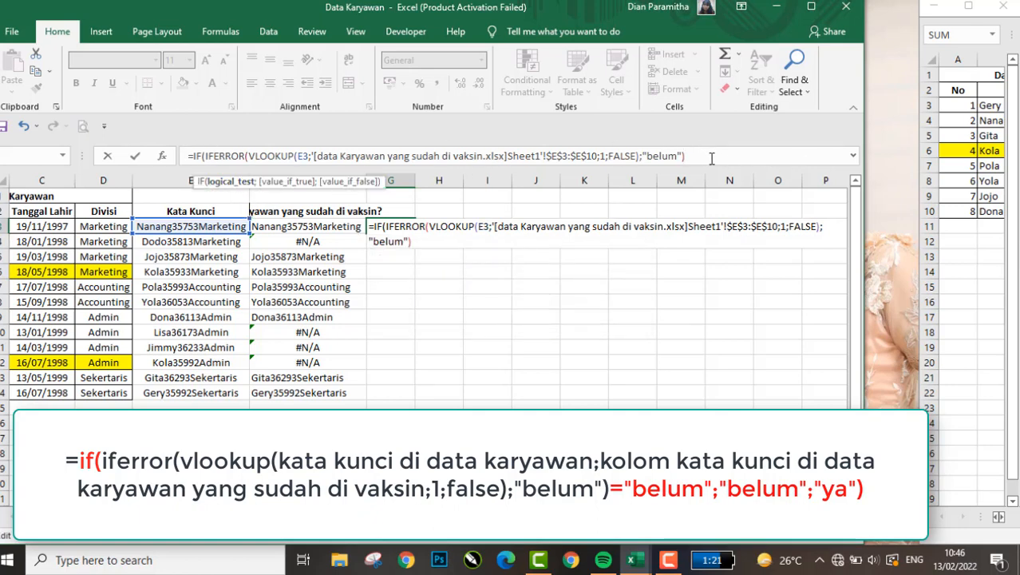
{"action": "type", "text": ";"}
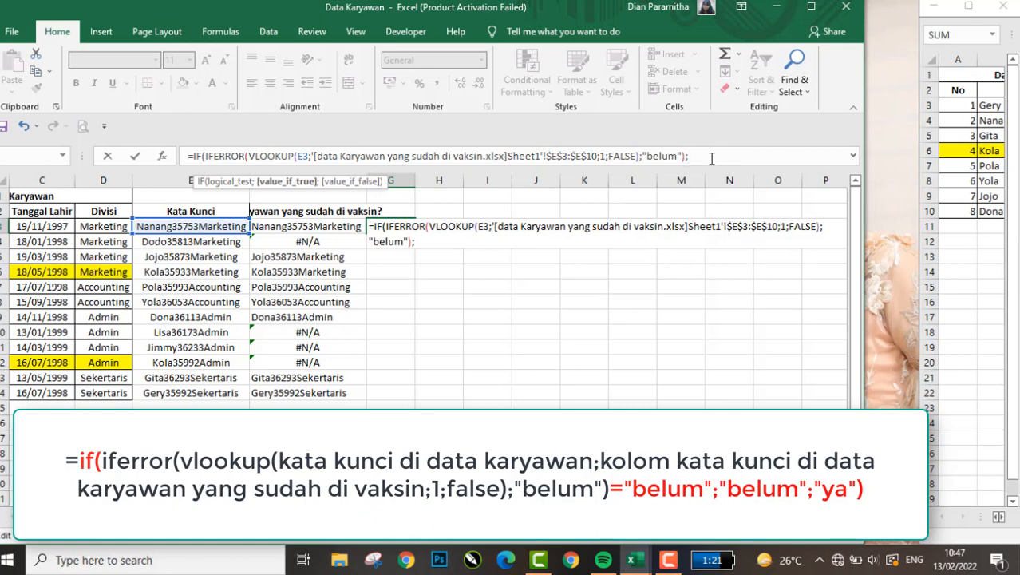
{"action": "type", "text": "\"belum"}
{"action": "key", "text": "BackSpace"}
{"action": "key", "text": "BackSpace"}
{"action": "key", "text": "BackSpace"}
{"action": "key", "text": "BackSpace"}
{"action": "key", "text": "BackSpace"}
{"action": "key", "text": "BackSpace"}
{"action": "key", "text": "BackSpace"}
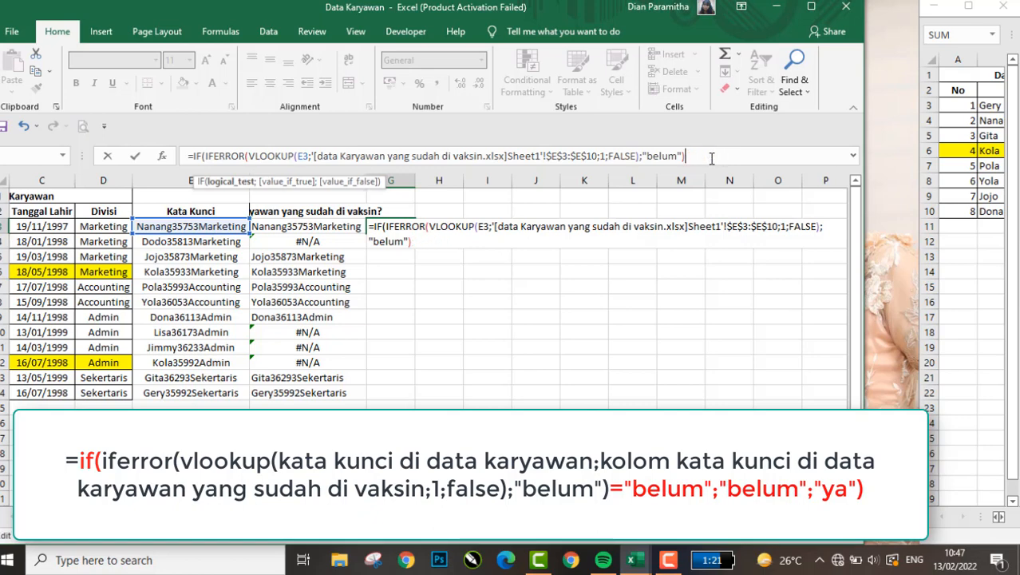
- Complete the logical test of the IF by comparing the IFERROR result with ="belum"
{"action": "type", "text": "=\"bel"}
{"action": "key", "text": "BackSpace"}
{"action": "key", "text": "BackSpace"}
{"action": "type", "text": "lum\""}
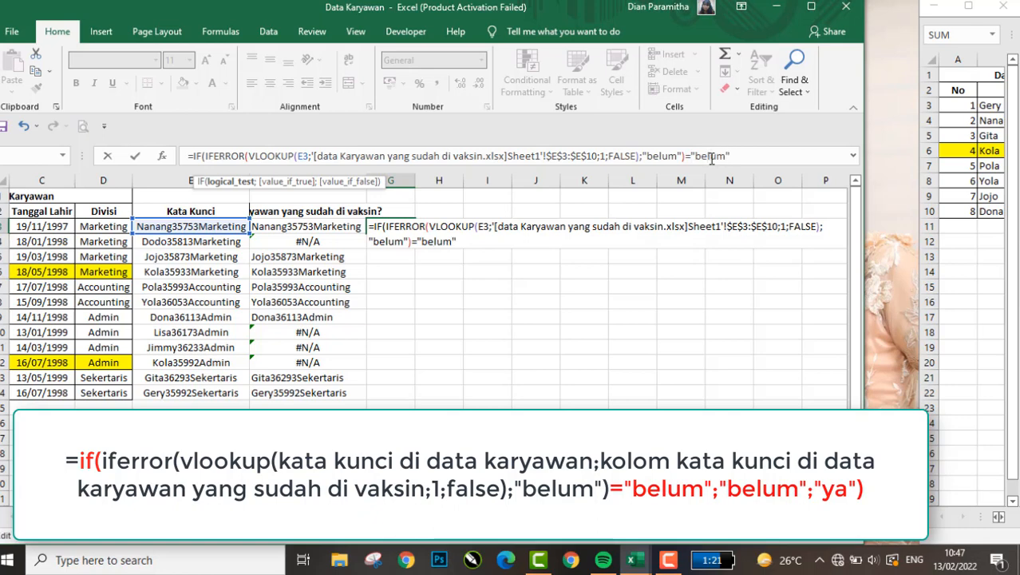
{"action": "type", "text": ";"}
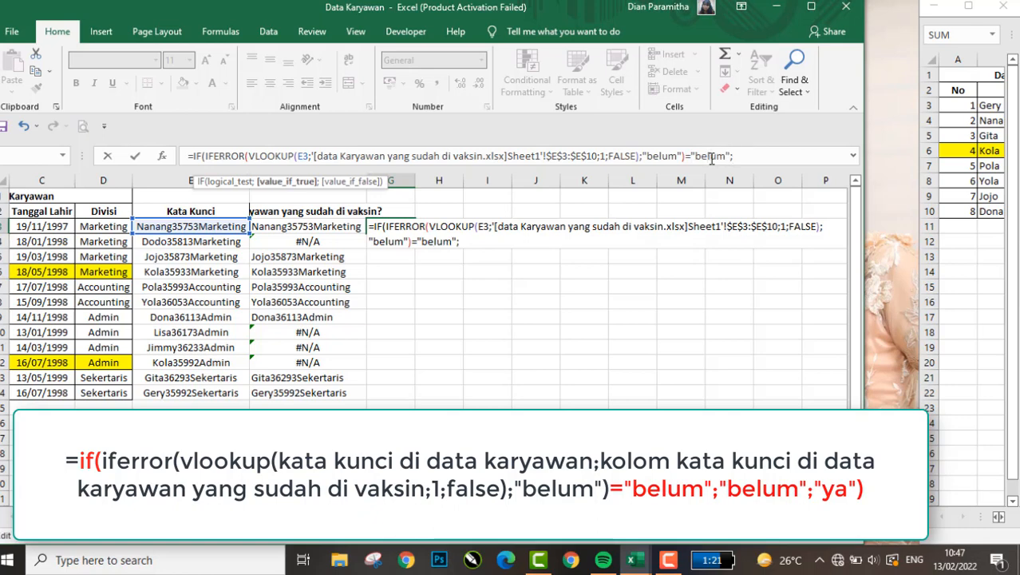
- Finish the IF in G3 with "belum" when true and "ya" when false, accepting the proposed formula correction
{"action": "type", "text": "\"belum"}
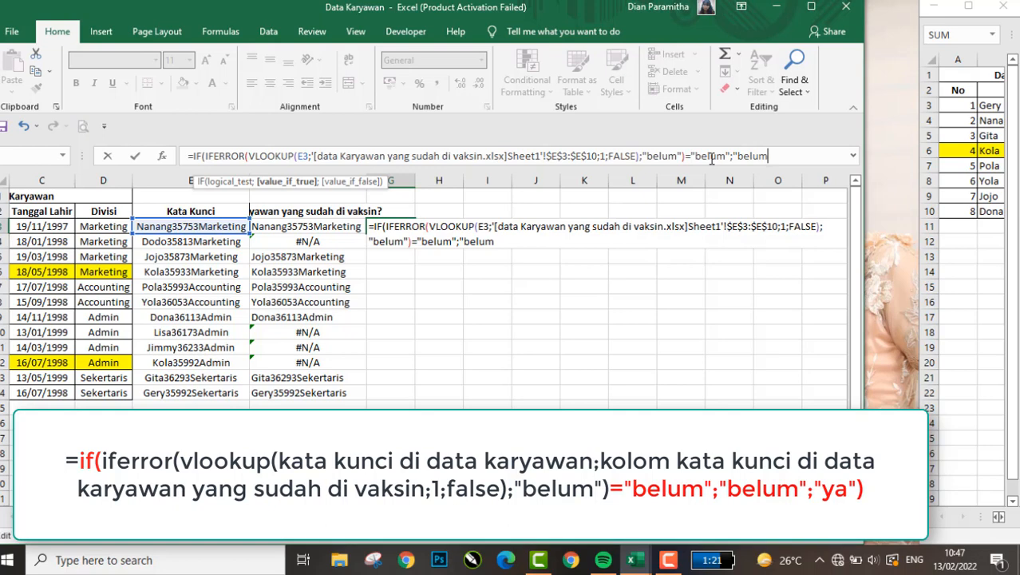
{"action": "type", "text": "\";"}
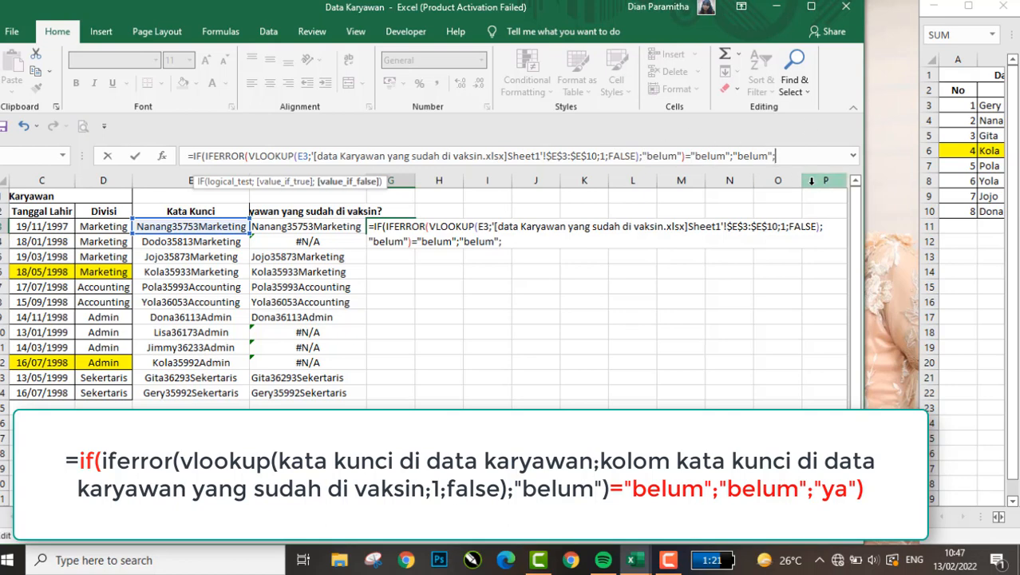
{"action": "type", "text": "\"ya"}
{"action": "key", "text": "BackSpace"}
{"action": "key", "text": "BackSpace"}
{"action": "type", "text": "ya)"}
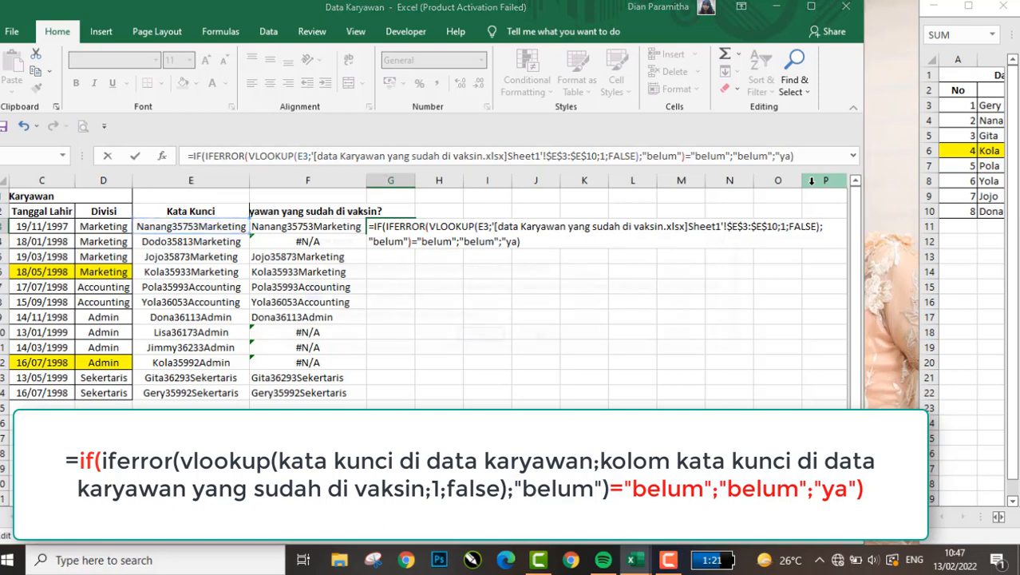
{"action": "key", "text": "Return"}
{"action": "key", "text": "Return"}
{"action": "key", "text": "Up"}
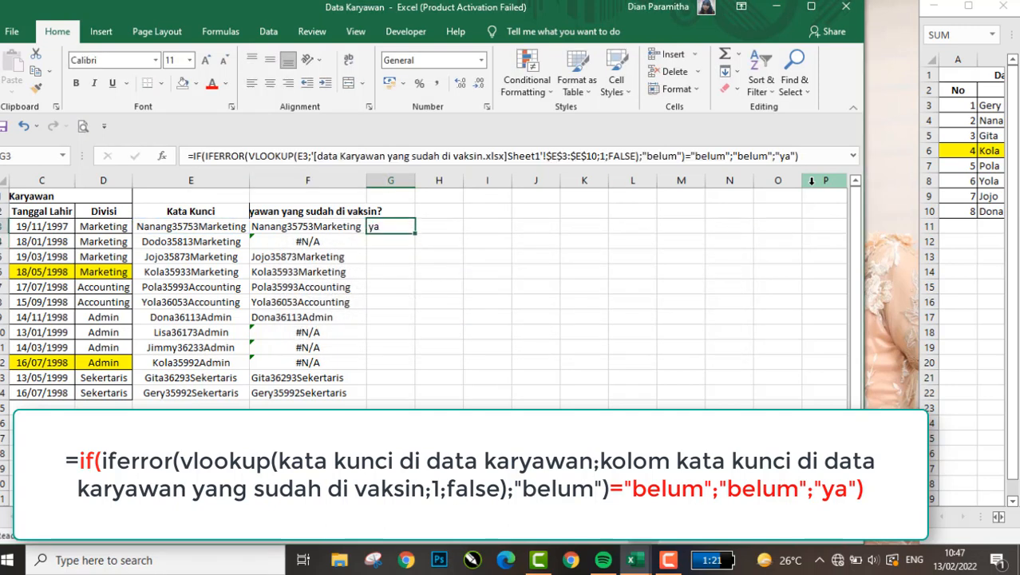
- Copy the IF formula from G3 down through G14 and return to G3
{"action": "key", "text": "ctrl+c"}
{"action": "key", "text": "Left"}
{"action": "key", "text": "Down"}
{"action": "key", "text": "Down"}
{"action": "key", "text": "Down"}
{"action": "key", "text": "Down"}
{"action": "key", "text": "Down"}
{"action": "key", "text": "Down"}
{"action": "key", "text": "Down"}
{"action": "key", "text": "Down"}
{"action": "key", "text": "Down"}
{"action": "key", "text": "Down"}
{"action": "key", "text": "Down"}
{"action": "key", "text": "Right"}
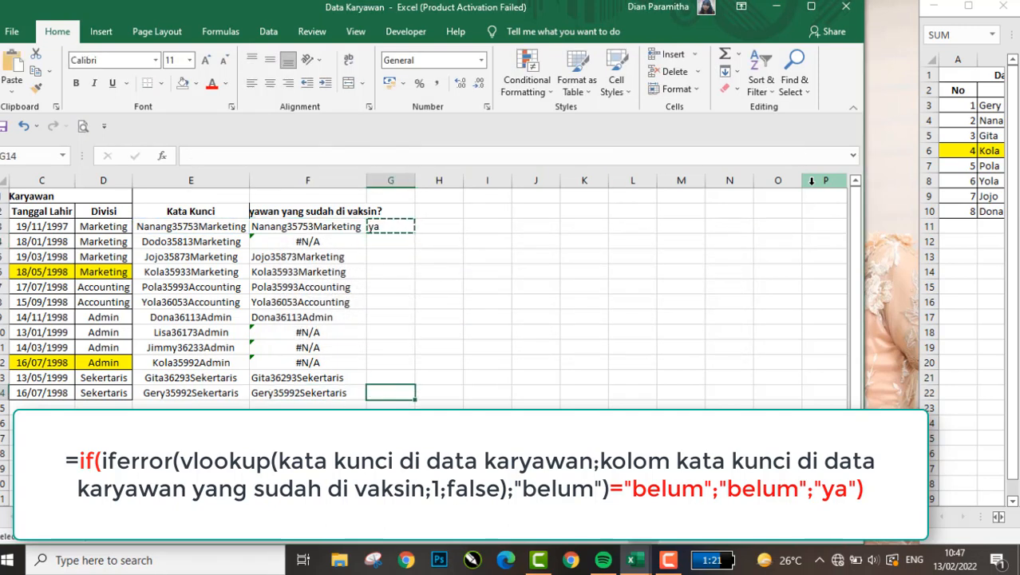
{"action": "key", "text": "ctrl+shift+Up"}
{"action": "key", "text": "Return"}
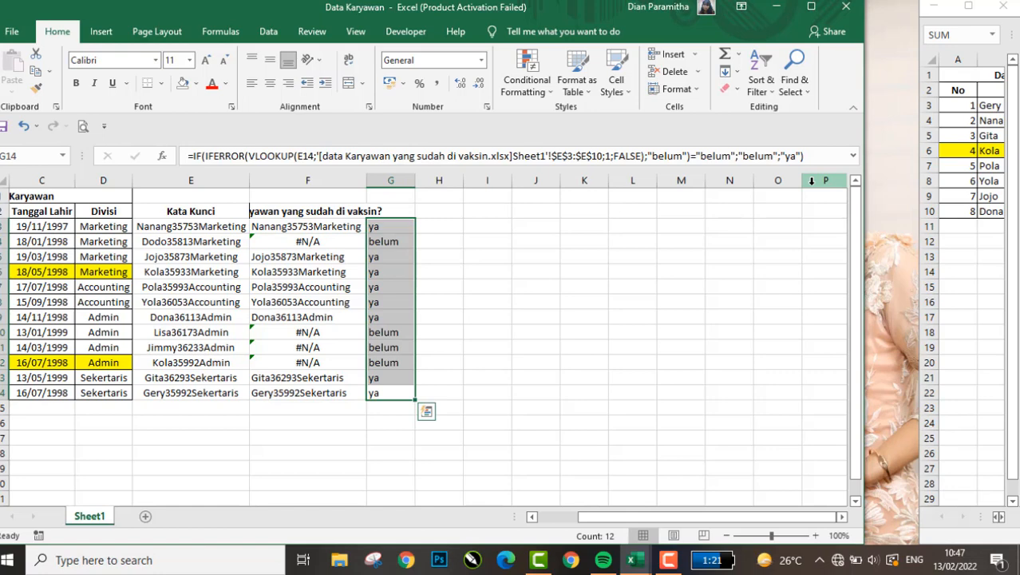
{"action": "key", "text": "Left"}
{"action": "key", "text": "ctrl+Up"}
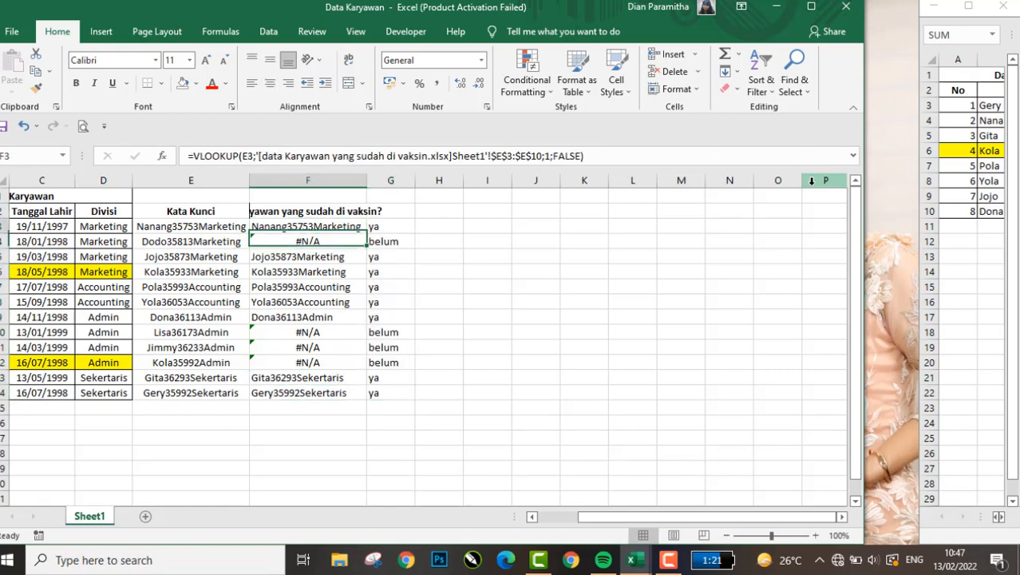
{"action": "key", "text": "Right"}
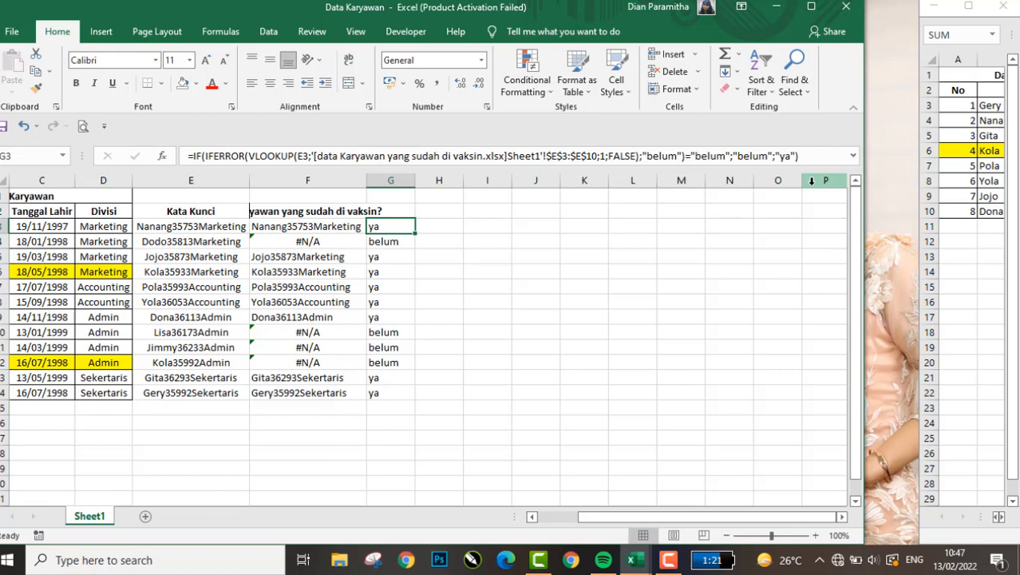
{"action": "key", "text": "Down"}
{"action": "key", "text": "Up"}
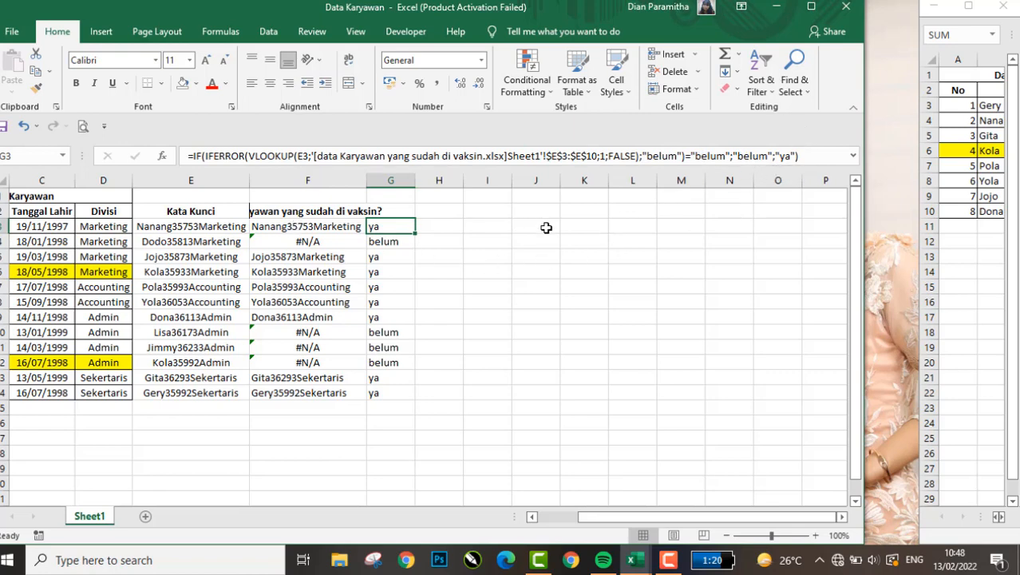
- Examine the date, CONCATENATE key, VLOOKUP and IF formula cells across the Data Karyawan sheet
{"action": "key", "text": "Down"}
{"action": "key", "text": "Left"}
{"action": "key", "text": "Left"}
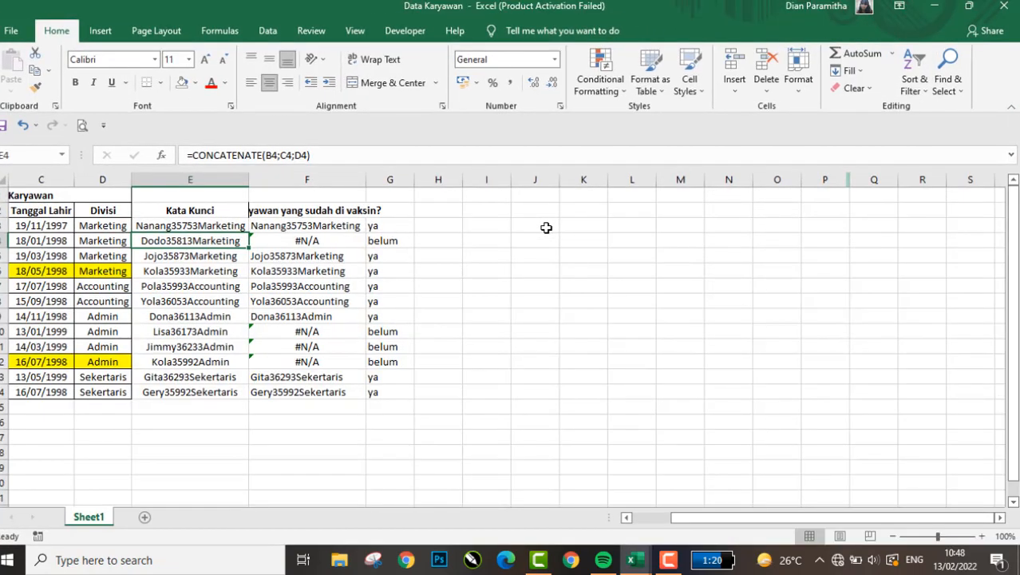
{"action": "key", "text": "Left"}
{"action": "key", "text": "Left"}
{"action": "key", "text": "Left"}
{"action": "key", "text": "Left"}
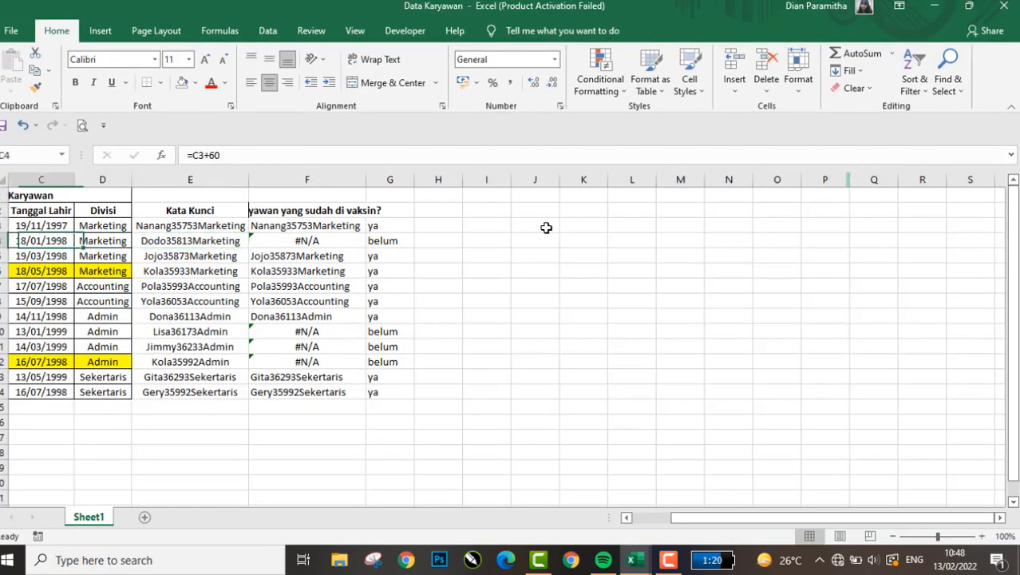
{"action": "key", "text": "Up"}
{"action": "key", "text": "Up"}
{"action": "key", "text": "Right"}
{"action": "key", "text": "Right"}
{"action": "key", "text": "Right"}
{"action": "key", "text": "Right"}
{"action": "key", "text": "Right"}
{"action": "key", "text": "Right"}
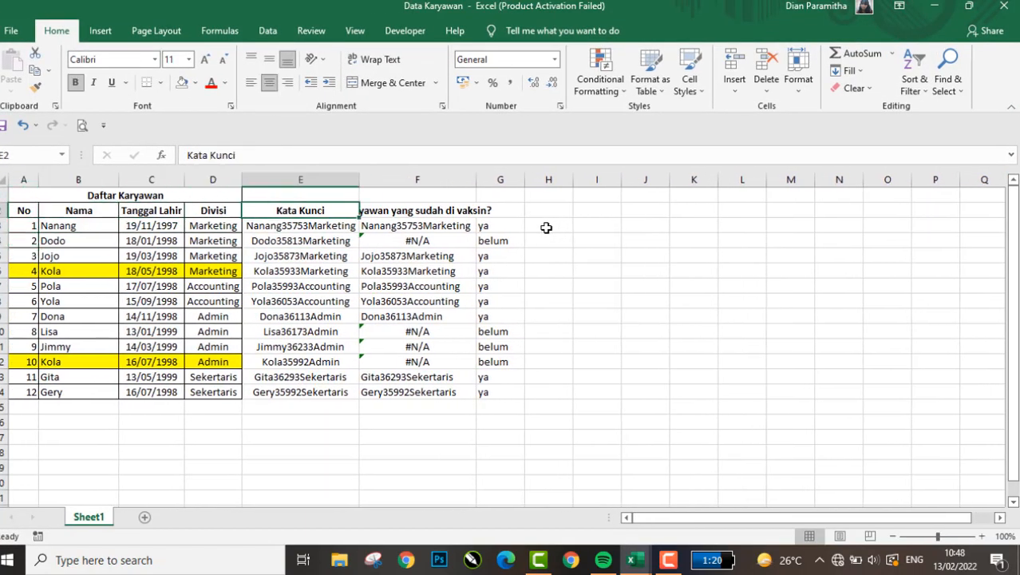
{"action": "key", "text": "Down"}
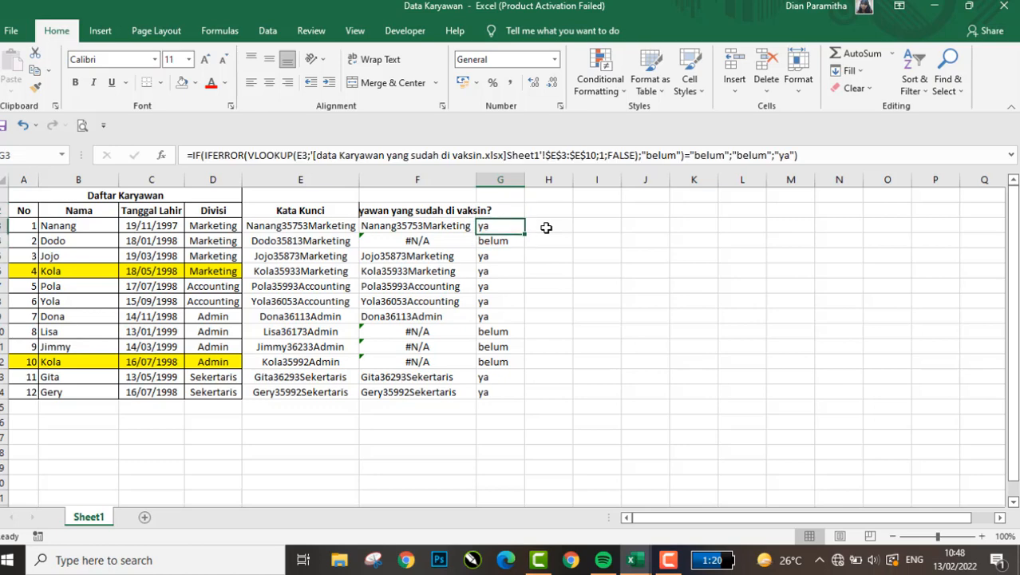
{"action": "key", "text": "Left"}
{"action": "key", "text": "Right"}
{"action": "key", "text": "Left"}
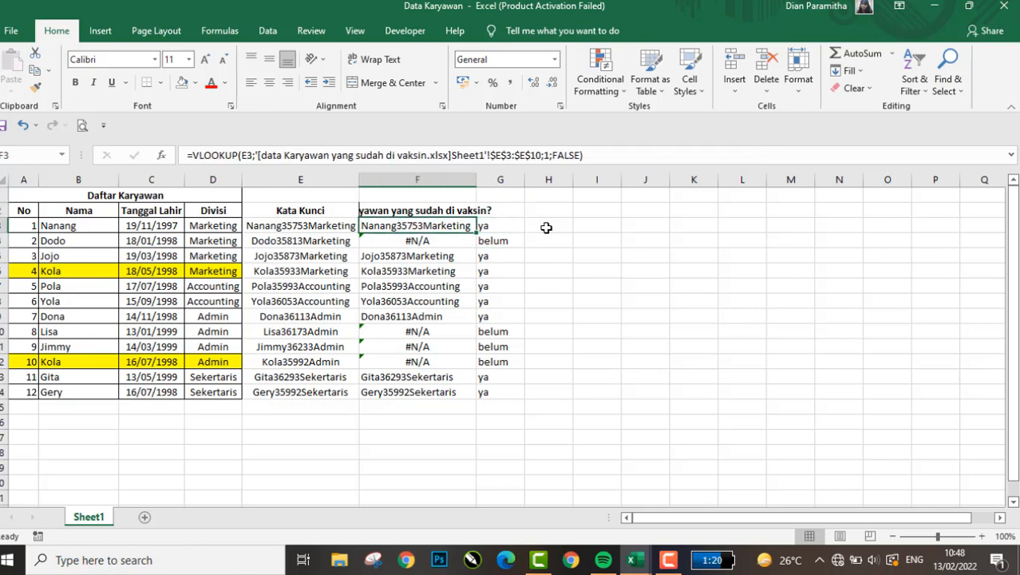
- Delete column F, the separate VLOOKUP column headed Karyawan yang sudah di vaksin?
{"action": "left_click_drag", "start_coordinate": [477, 178], "coordinate": [508, 185]}
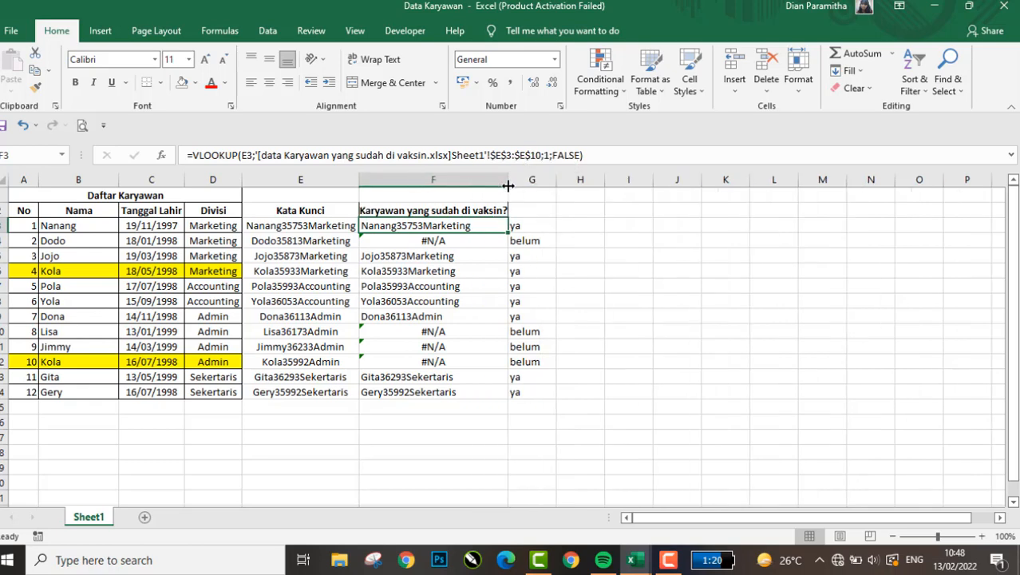
{"action": "left_click", "coordinate": [527, 194]}
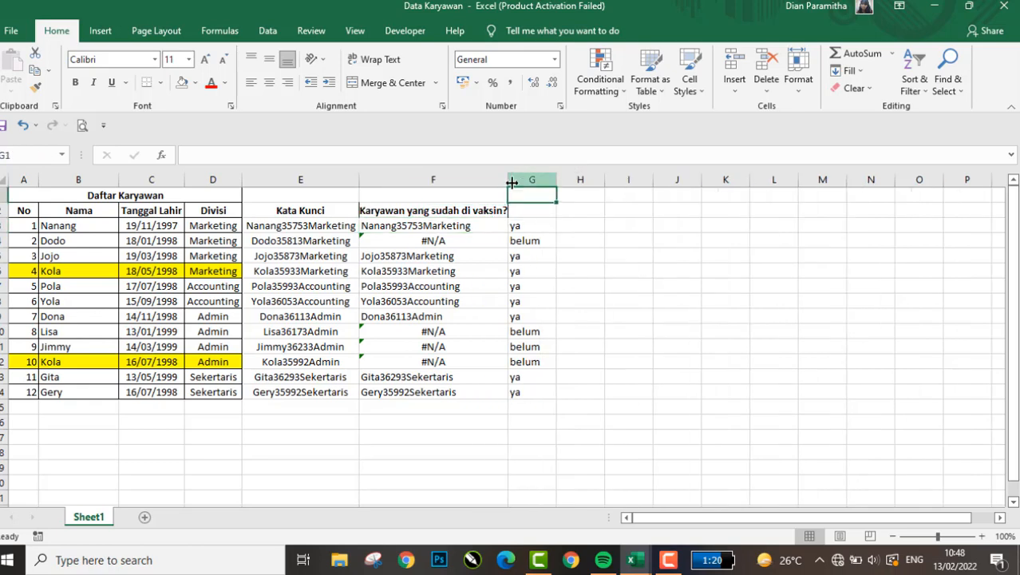
{"action": "key", "text": "Left"}
{"action": "key", "text": "ctrl+space"}
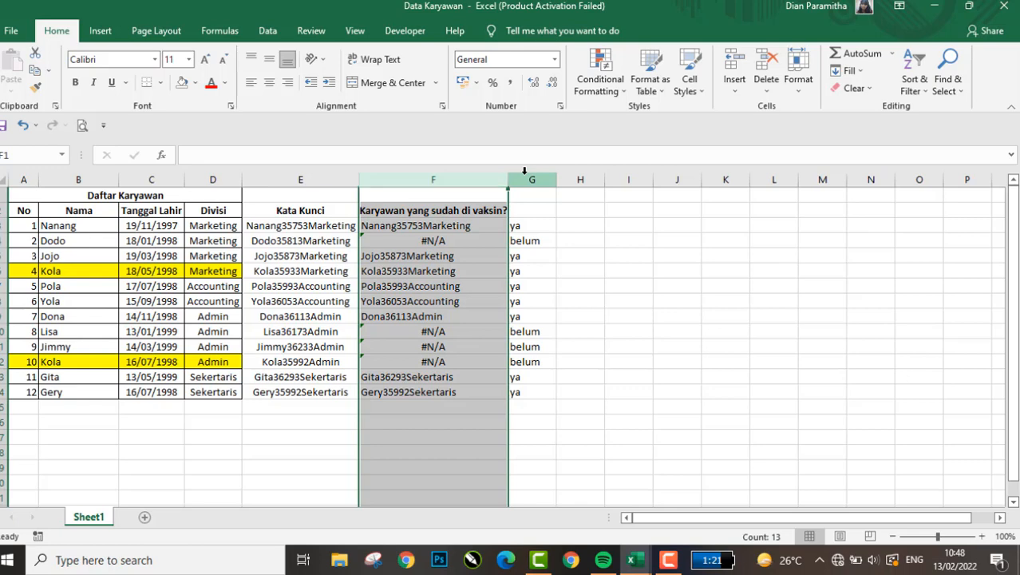
{"action": "key", "text": "ctrl+minus"}
{"action": "key", "text": "Left"}
{"action": "key", "text": "Down"}
{"action": "key", "text": "Down"}
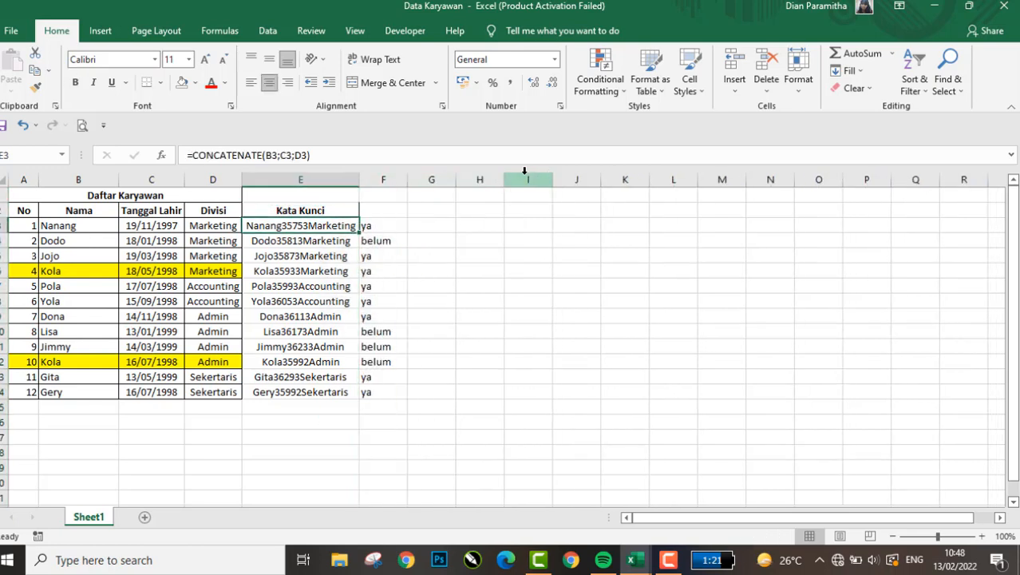
- Try clearing the Kata Kunci formula in E3 and those in E4:E15, undoing the second deletion
{"action": "left_click", "coordinate": [382, 223]}
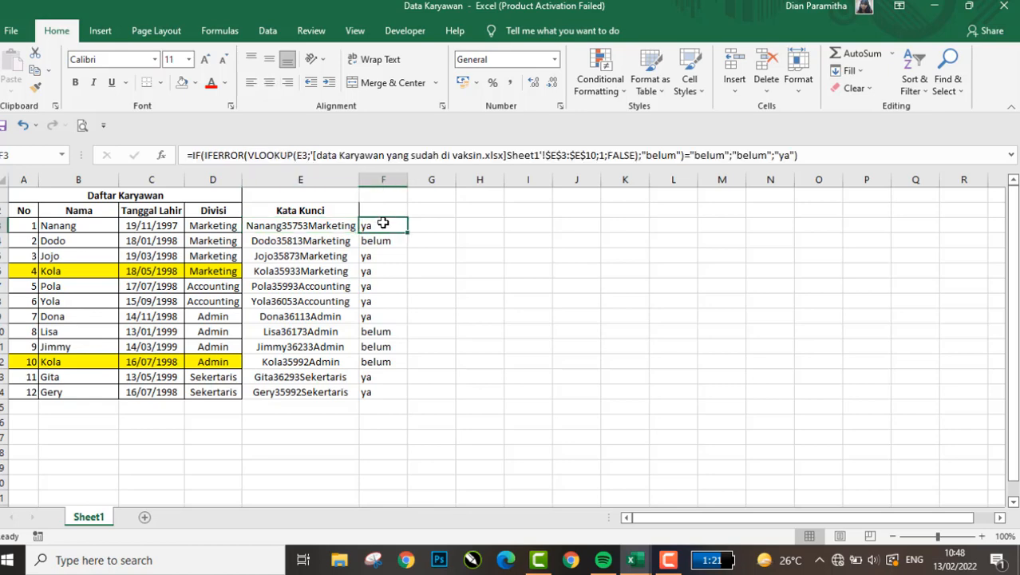
{"action": "key", "text": "Left"}
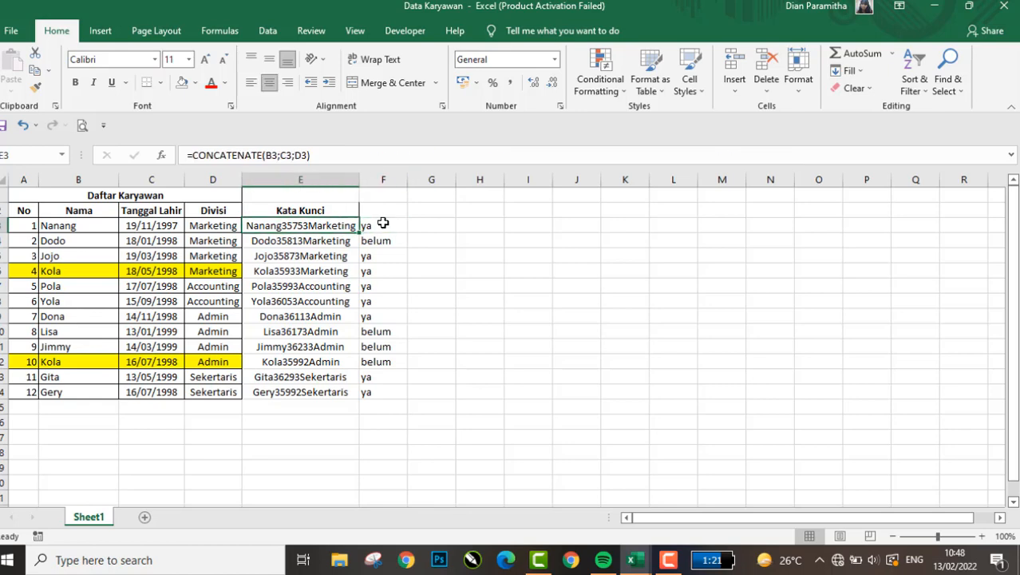
{"action": "key", "text": "Delete"}
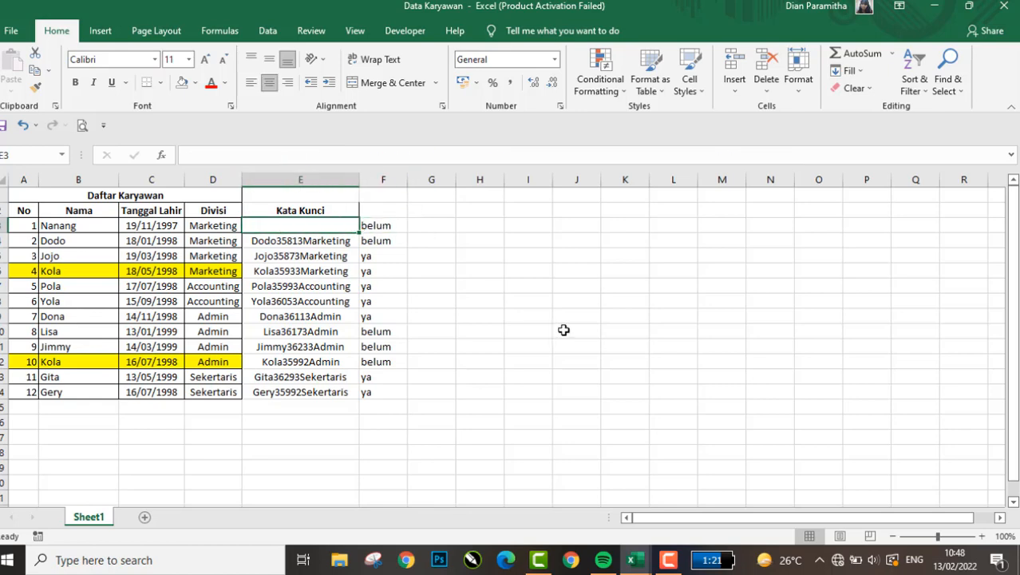
{"action": "key", "text": "Down"}
{"action": "key", "text": "shift+Down"}
{"action": "key", "text": "shift+Down"}
{"action": "key", "text": "shift+Down"}
{"action": "key", "text": "shift+Down"}
{"action": "key", "text": "shift+Down"}
{"action": "key", "text": "shift+Down"}
{"action": "key", "text": "shift+Down"}
{"action": "key", "text": "shift+Down"}
{"action": "key", "text": "shift+Down"}
{"action": "key", "text": "shift+Down"}
{"action": "key", "text": "shift+Down"}
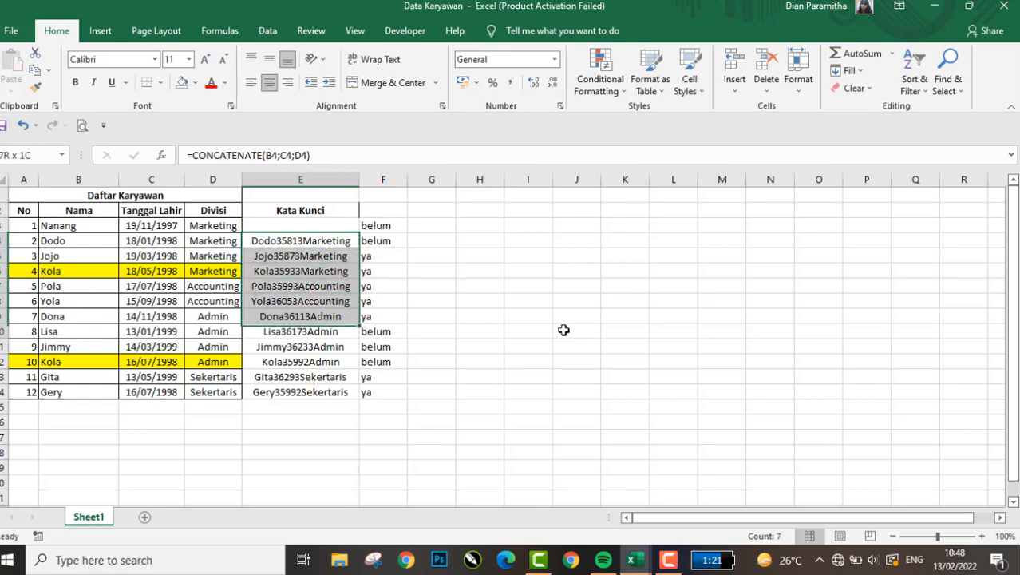
{"action": "key", "text": "Delete"}
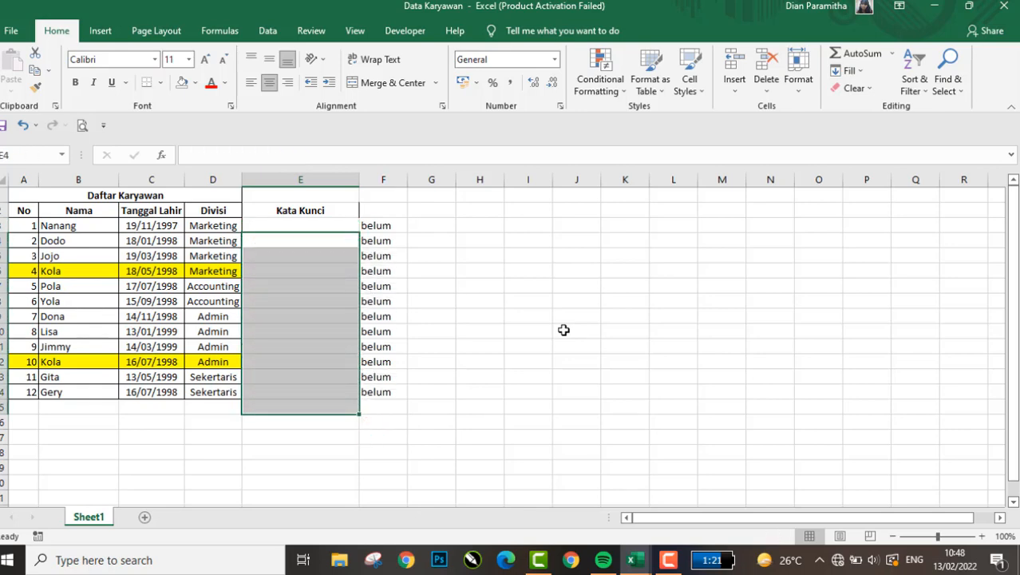
{"action": "key", "text": "ctrl+z"}
- Enter the heading Sudah di Vaksin in F2 above the ya/belum results
{"action": "key", "text": "Up"}
{"action": "key", "text": "Up"}
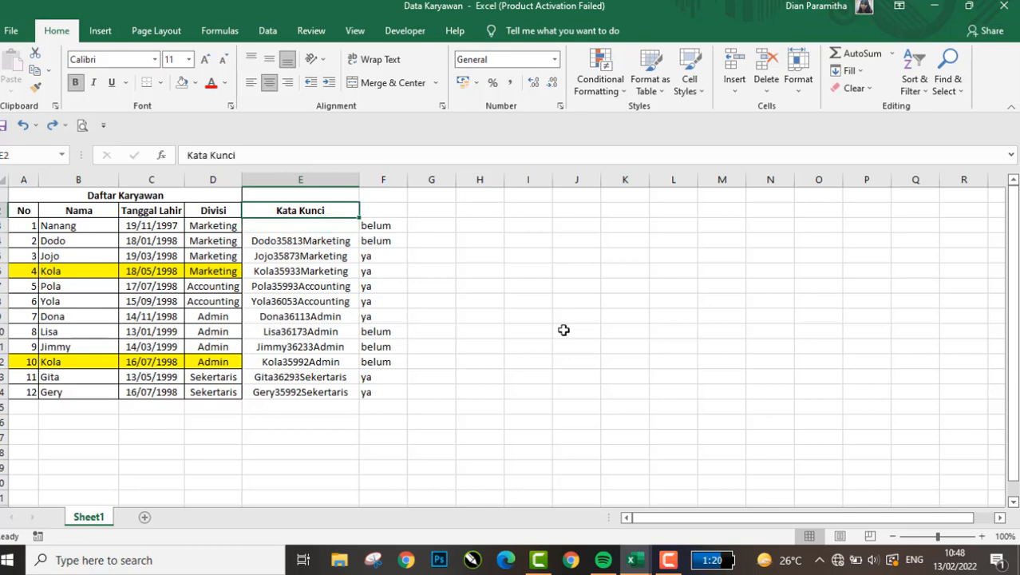
{"action": "key", "text": "Right"}
{"action": "type", "text": "udah"}
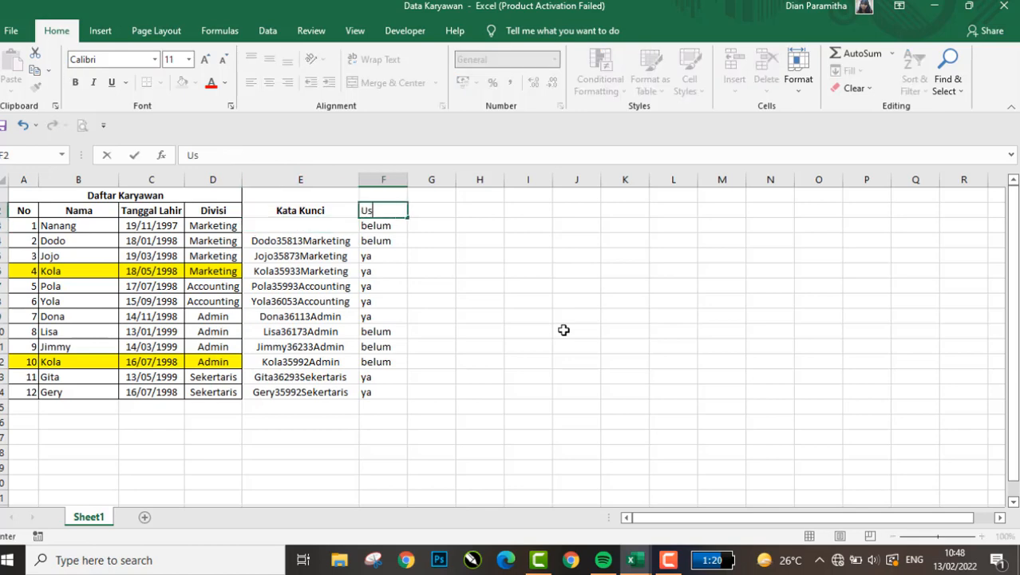
{"action": "key", "text": "BackSpace"}
{"action": "key", "text": "BackSpace"}
{"action": "key", "text": "BackSpace"}
{"action": "key", "text": "BackSpace"}
{"action": "type", "text": "Sudah ti"}
{"action": "key", "text": "BackSpace"}
{"action": "key", "text": "BackSpace"}
{"action": "type", "text": "di Vaksin"}
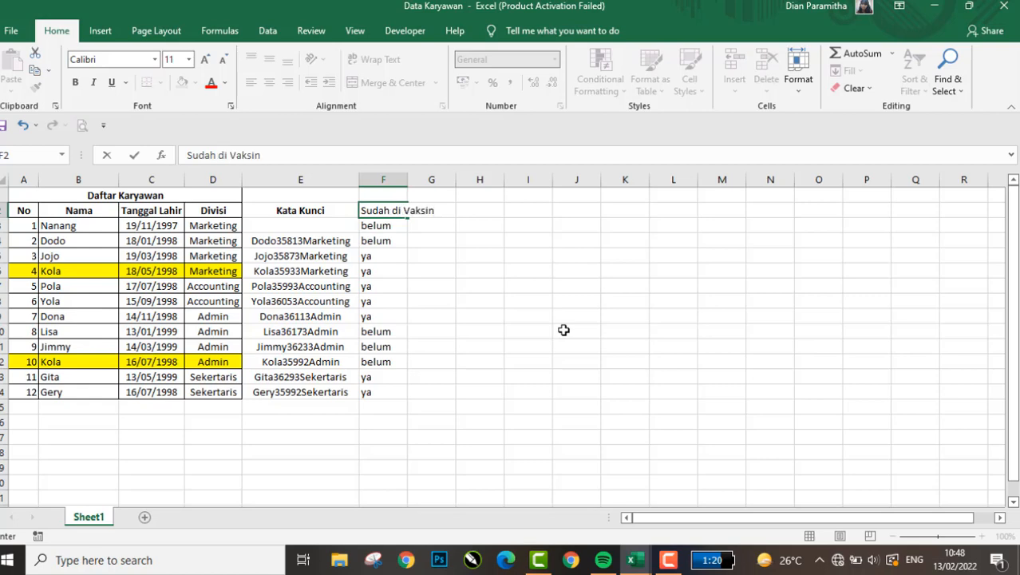
{"action": "key", "text": "Return"}
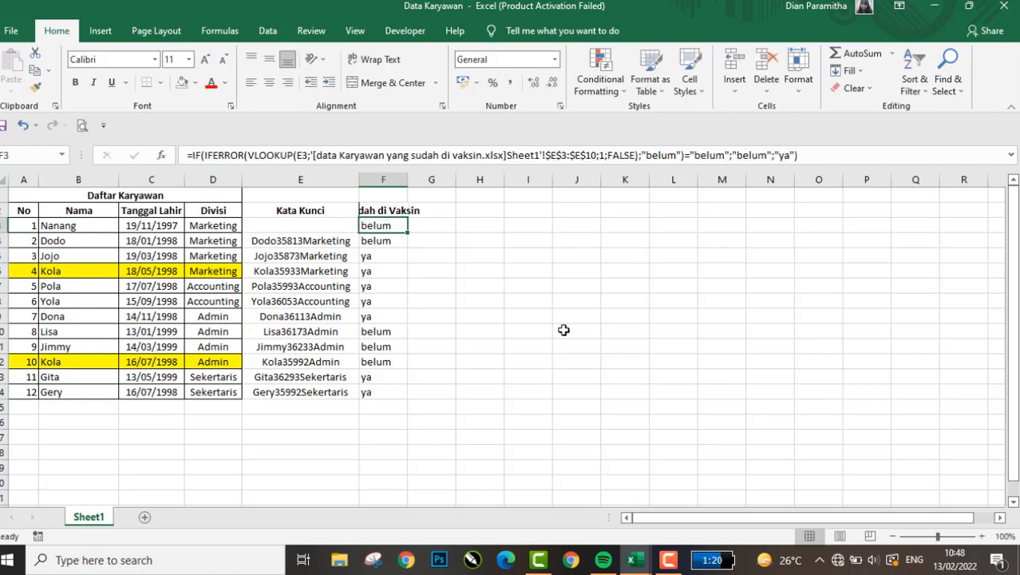
- Autofit the width of column F to its Sudah di Vaksin heading
{"action": "key", "text": "Up"}
{"action": "key", "text": "alt+h"}
{"action": "key", "text": "o"}
{"action": "key", "text": "i"}
- Hide the Kata Kunci helper column E
{"action": "key", "text": "Left"}
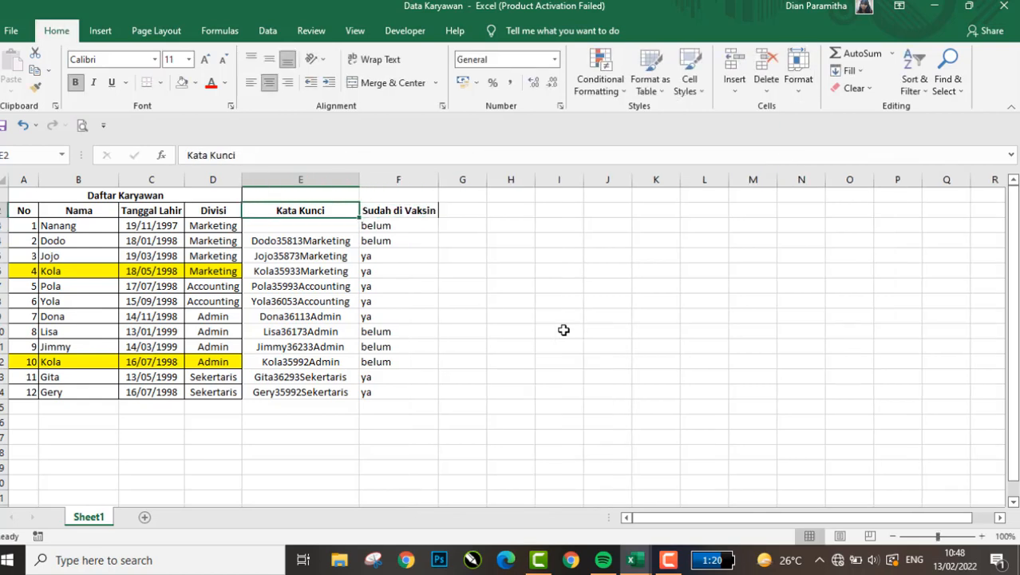
{"action": "key", "text": "ctrl+space"}
{"action": "key", "text": "ctrl+0"}
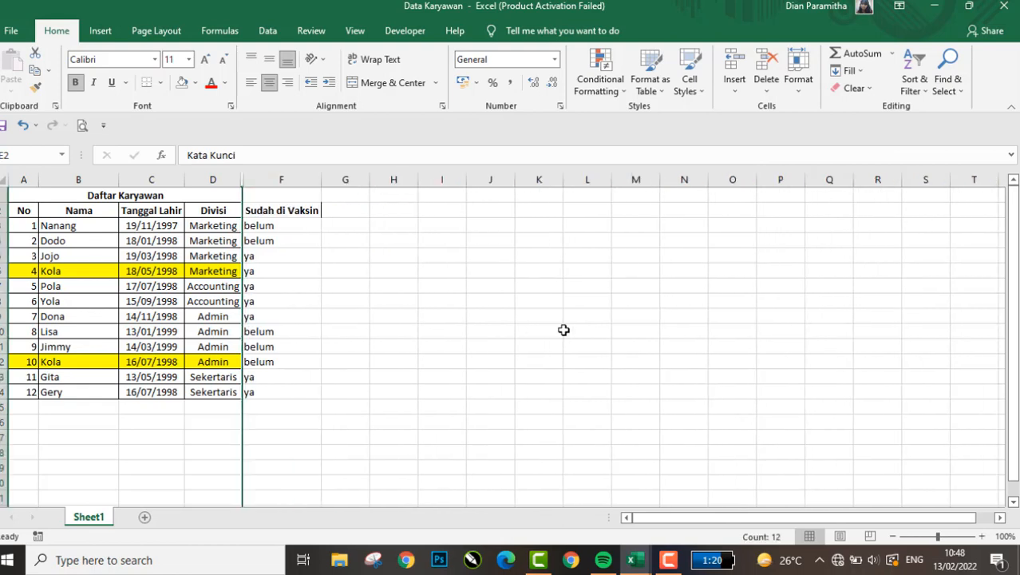
{"action": "key", "text": "Down"}
{"action": "key", "text": "Right"}
{"action": "key", "text": "Up"}
{"action": "key", "text": "Left"}
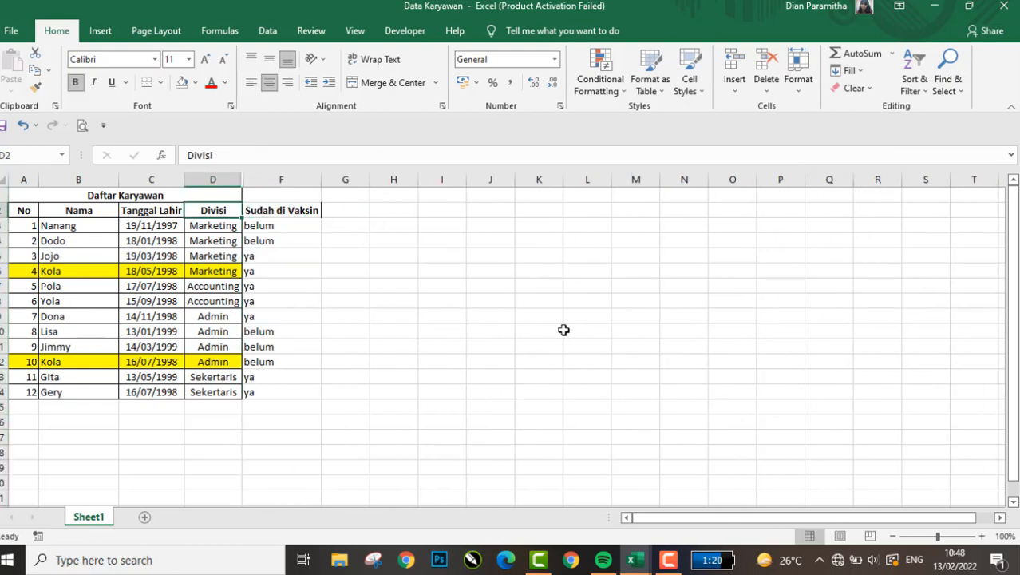
- Unhide the Kata Kunci column between columns D and F
{"action": "key", "text": "shift+Right"}
{"action": "key", "text": "ctrl+space"}
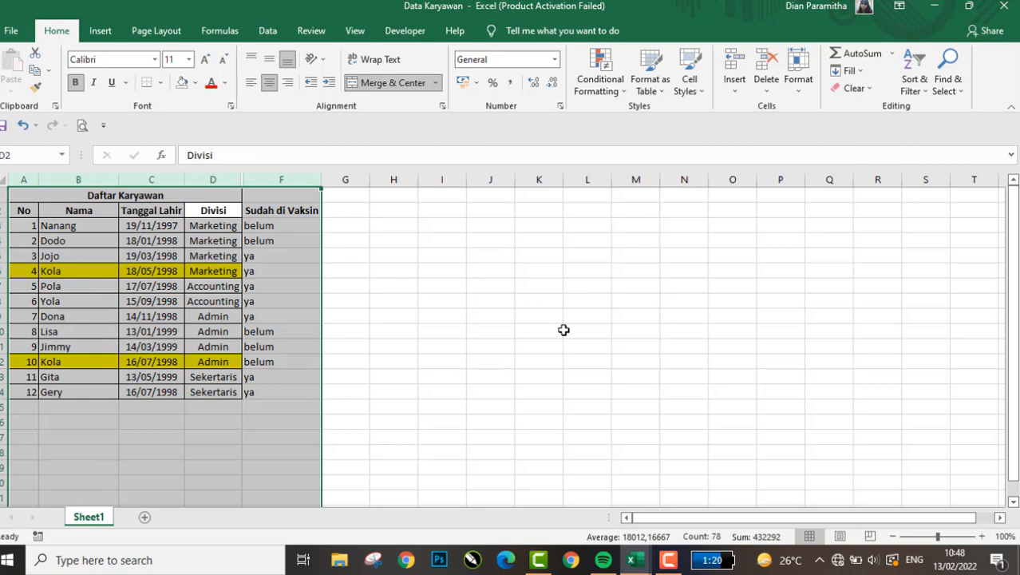
{"action": "left_click_drag", "start_coordinate": [214, 178], "coordinate": [250, 176]}
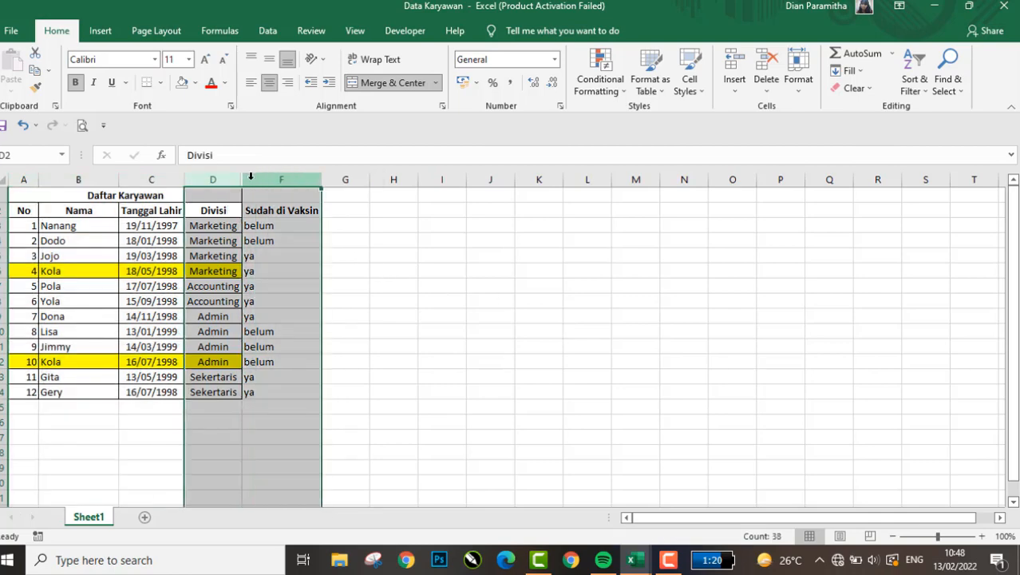
{"action": "right_click", "coordinate": [250, 175]}
{"action": "left_click", "coordinate": [306, 396]}
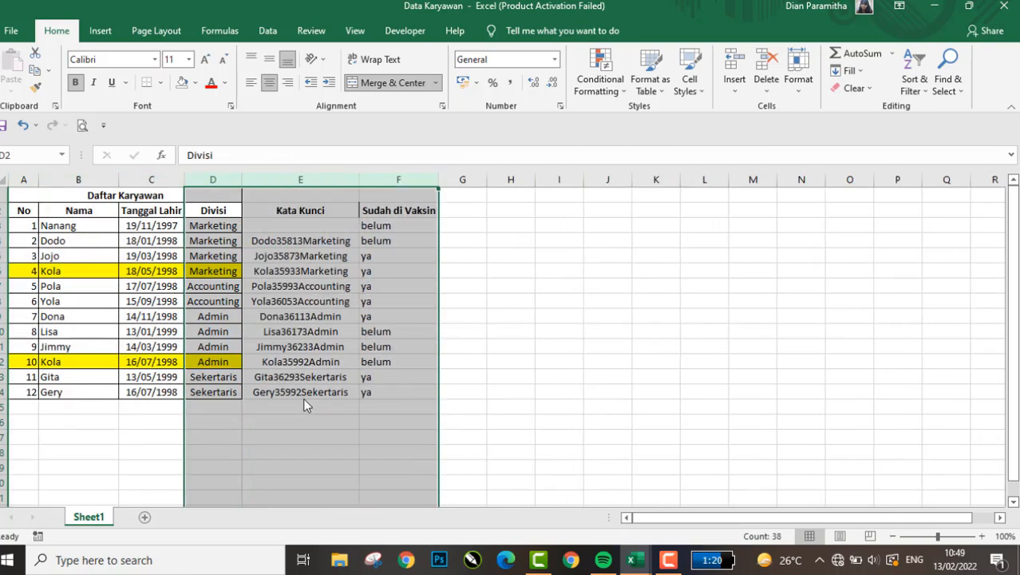
- Restore the CONCATENATE key in E3 by copying the formula from E4 into it
{"action": "key", "text": "Down"}
{"action": "key", "text": "Right"}
{"action": "key", "text": "Down"}
{"action": "key", "text": "Up"}
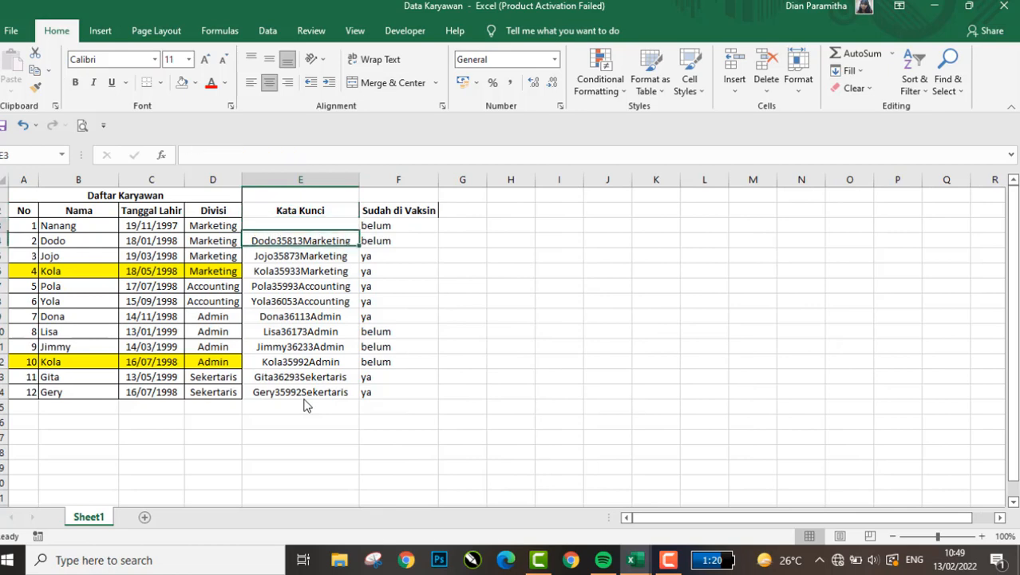
{"action": "key", "text": "Down"}
{"action": "key", "text": "ctrl+c"}
{"action": "key", "text": "Up"}
{"action": "key", "text": "Return"}
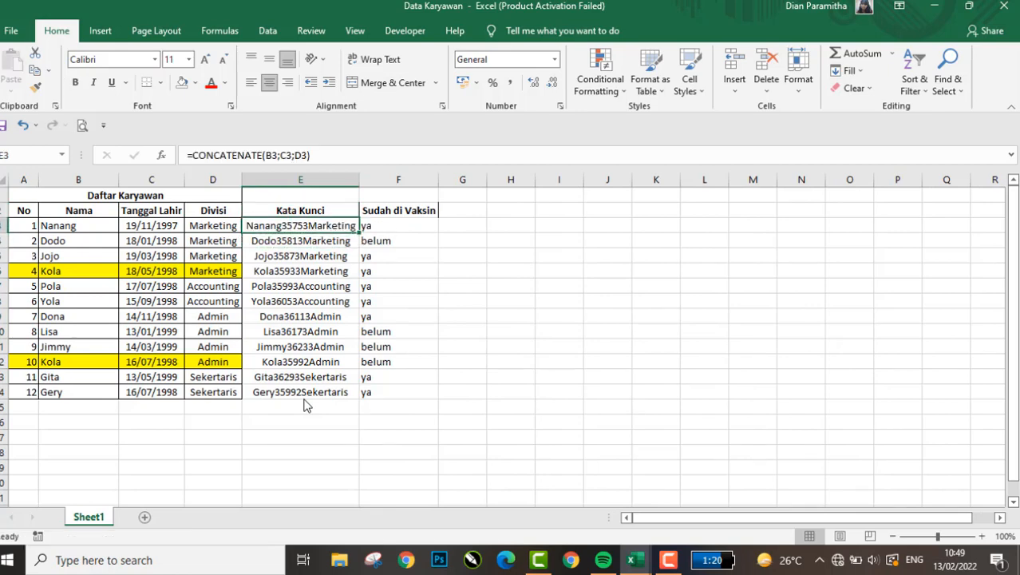
- Compare the CONCATENATE key formula in E3 with the IF formula in F3
{"action": "key", "text": "Right"}
{"action": "key", "text": "Left"}
{"action": "key", "text": "Right"}
{"action": "key", "text": "Right"}
{"action": "key", "text": "Left"}
{"action": "key", "text": "Right"}
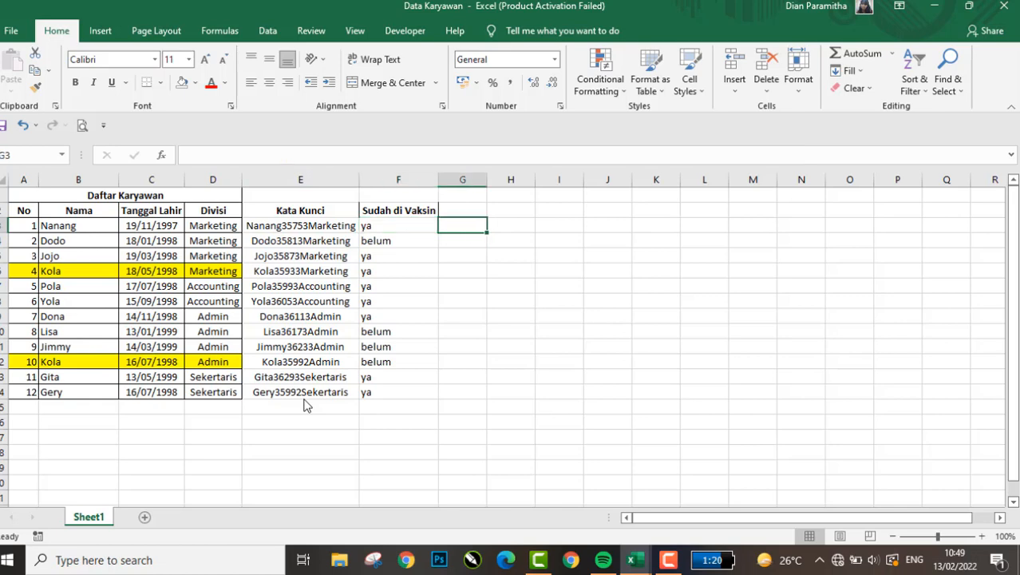
{"action": "key", "text": "Left"}
{"action": "key", "text": "Left"}
{"action": "key", "text": "Right"}
{"action": "key", "text": "Right"}
{"action": "key", "text": "Left"}
{"action": "key", "text": "Left"}
{"action": "key", "text": "Right"}
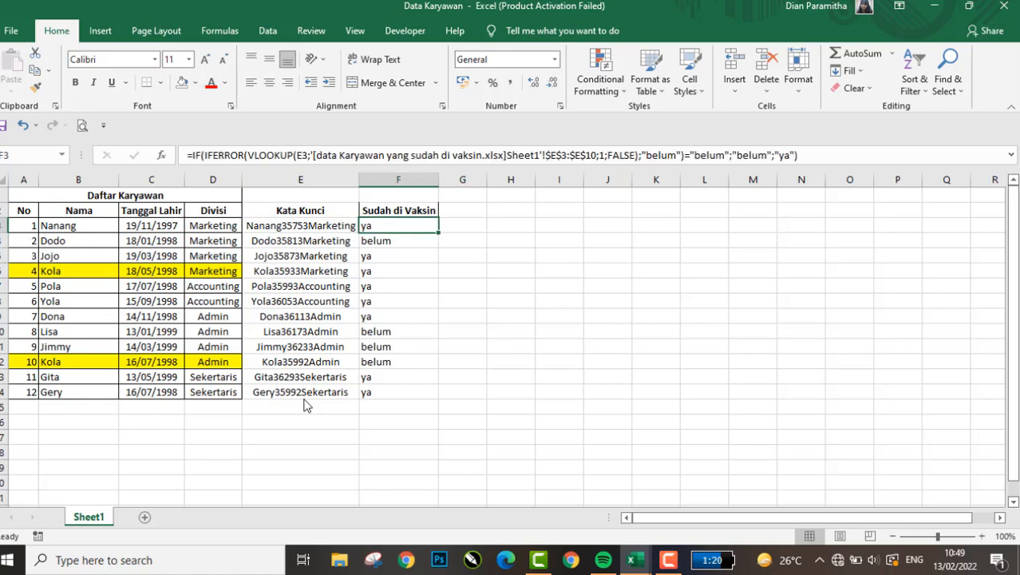
{"action": "key", "text": "Right"}
{"action": "key", "text": "Left"}
{"action": "key", "text": "Right"}
{"action": "key", "text": "Left"}
{"action": "key", "text": "Right"}
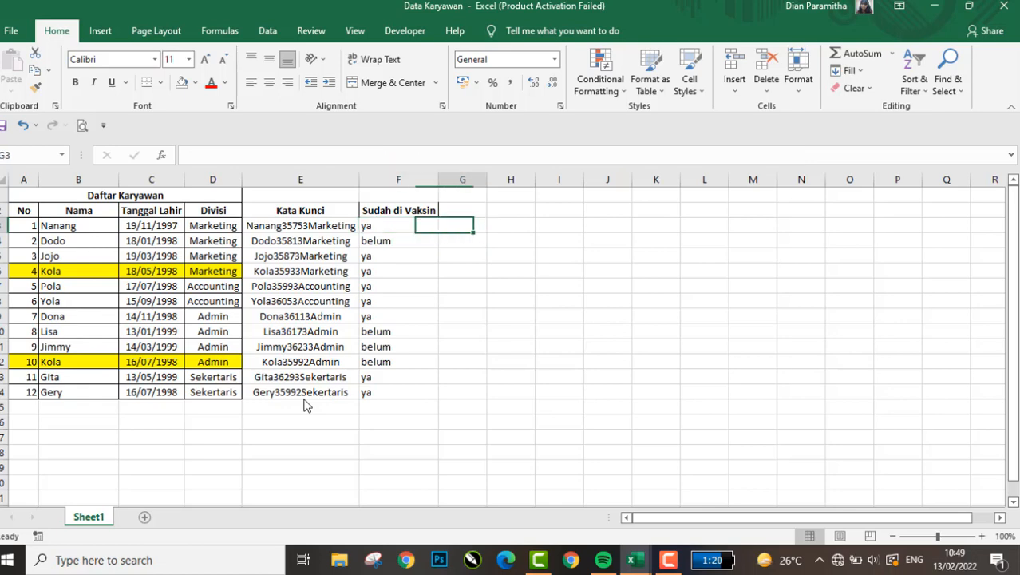
{"action": "type", "text": "="}
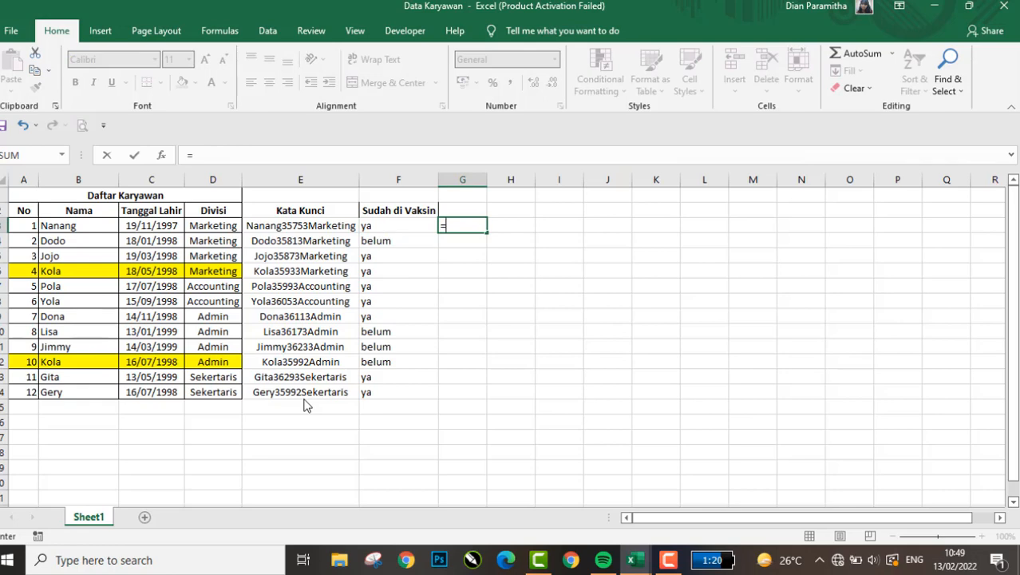
{"action": "key", "text": "Escape"}
{"action": "key", "text": "Down"}
{"action": "key", "text": "Left"}
{"action": "key", "text": "Up"}
{"action": "key", "text": "Right"}
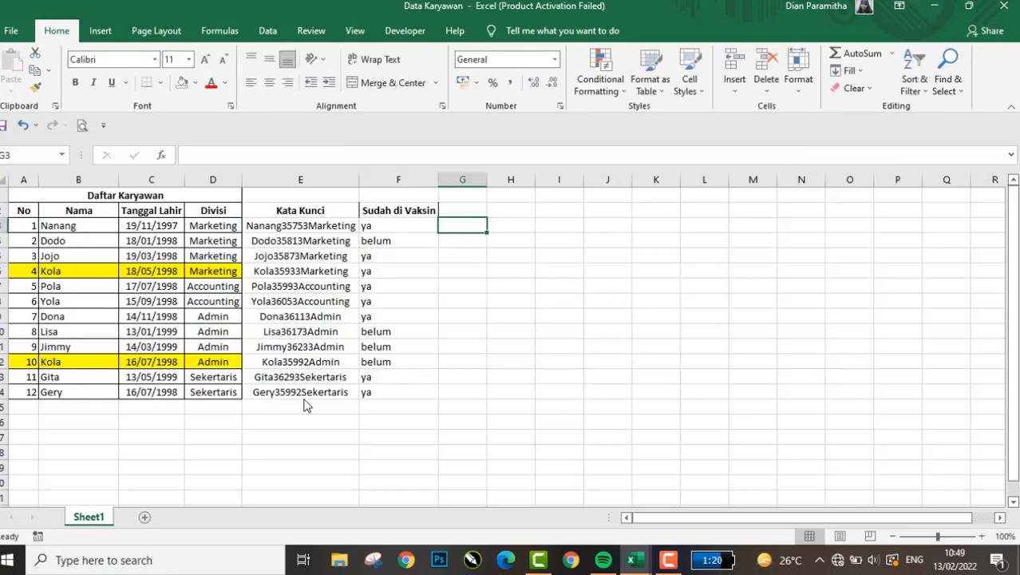
{"action": "key", "text": "alt+Tab"}
{"action": "key", "text": "alt+Tab"}
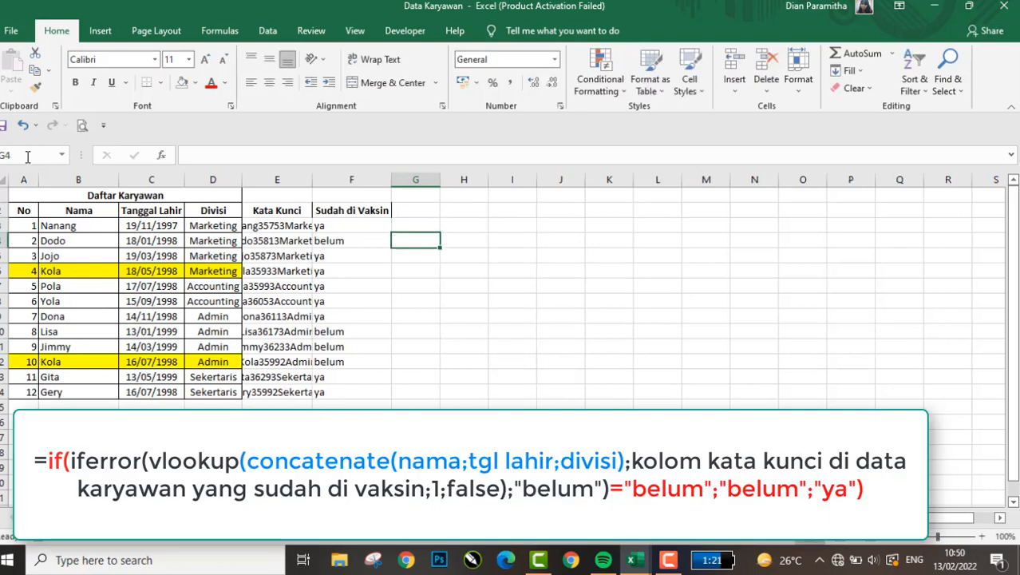
- Start a formula in G3 with nested IF, IFERROR and VLOOKUP functions
{"action": "key", "text": "Up"}
{"action": "type", "text": "="}
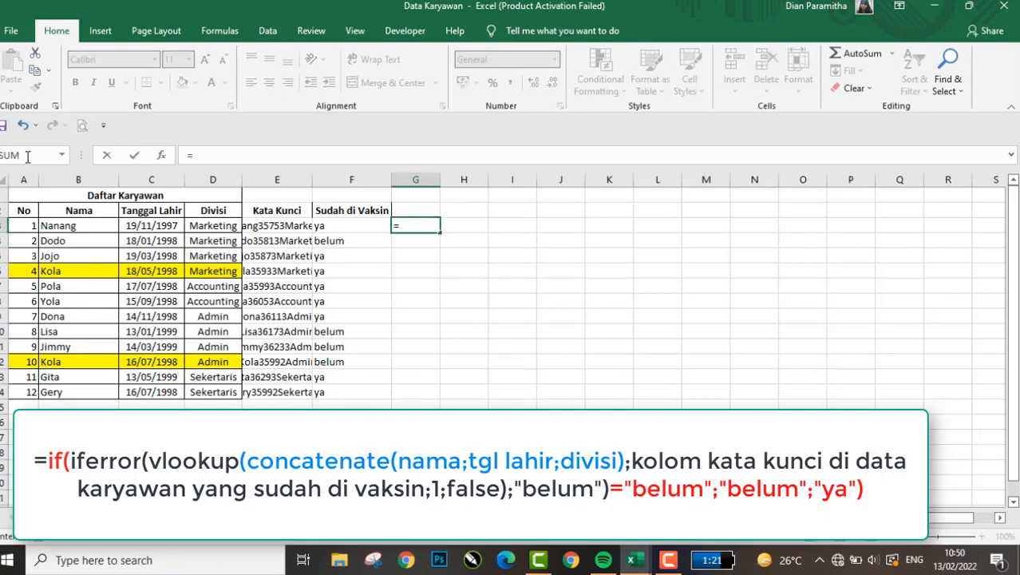
{"action": "type", "text": "if"}
{"action": "key", "text": "Tab"}
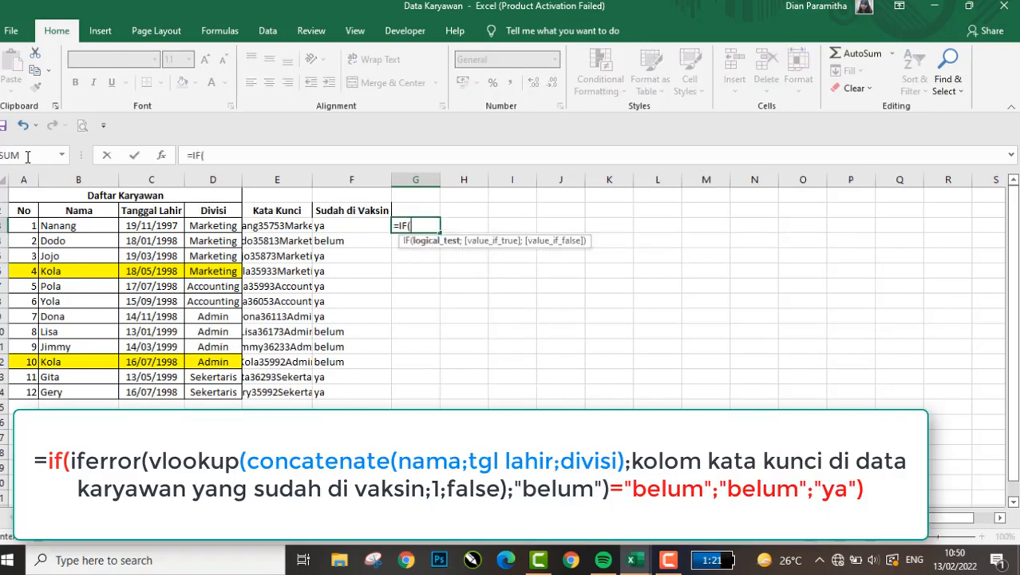
{"action": "type", "text": "if"}
{"action": "key", "text": "Down"}
{"action": "key", "text": "Tab"}
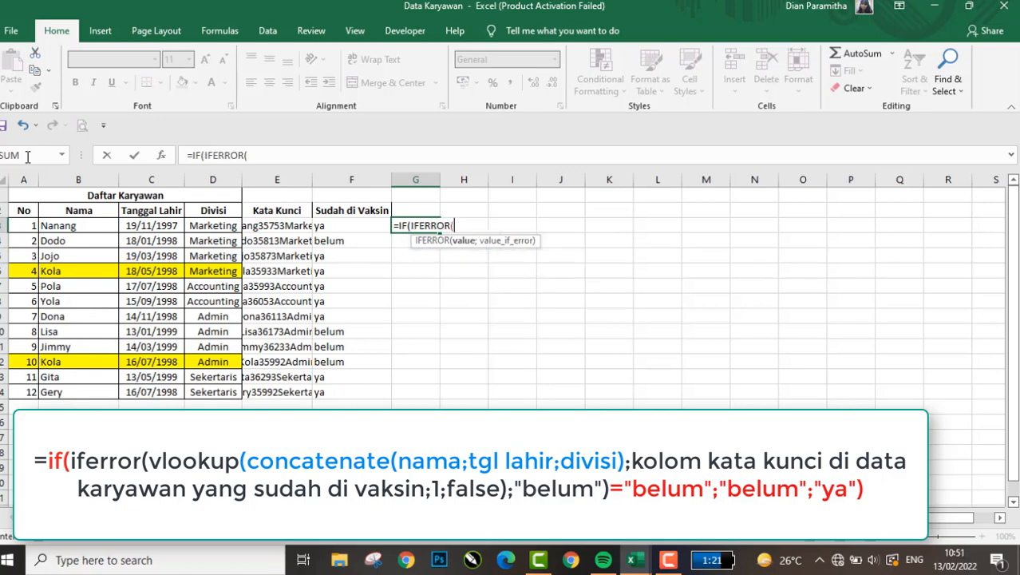
{"action": "type", "text": "vlo"}
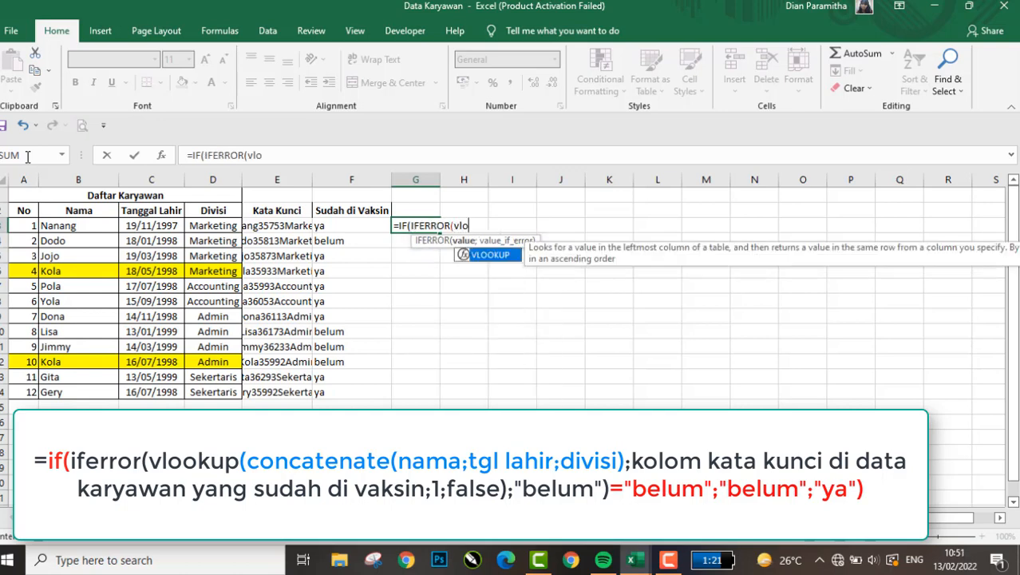
{"action": "key", "text": "Tab"}
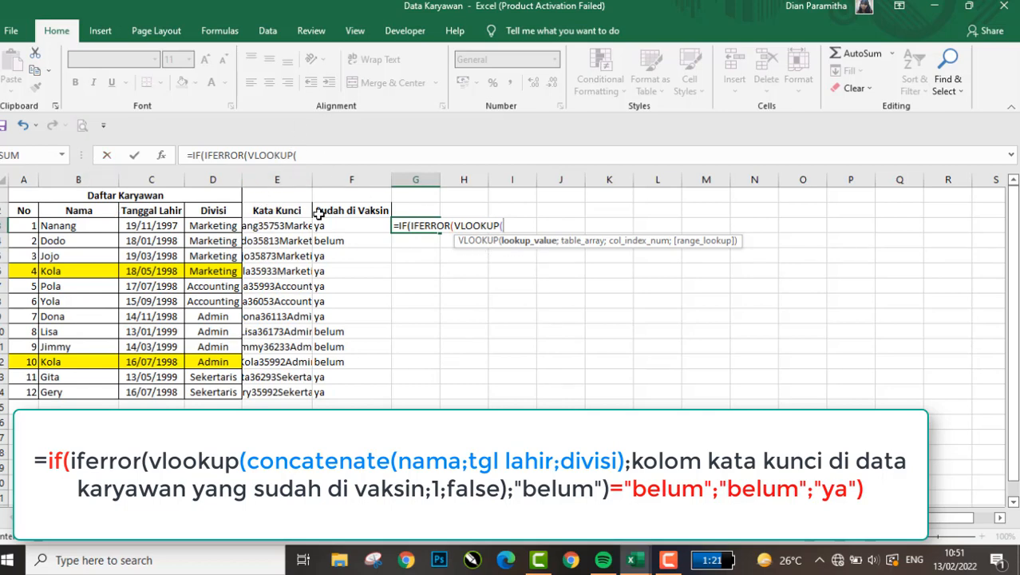
- Use CONCATENATE(B3;C3;D3) as the VLOOKUP lookup value in the G3 formula
{"action": "type", "text": "con"}
{"action": "key", "text": "Tab"}
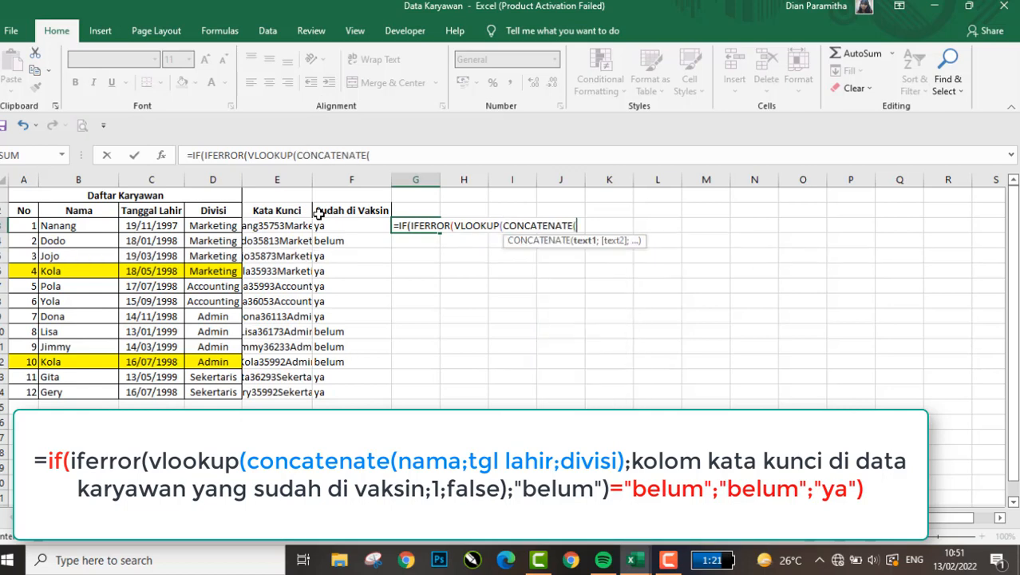
{"action": "left_click", "coordinate": [78, 227]}
{"action": "type", "text": ";"}
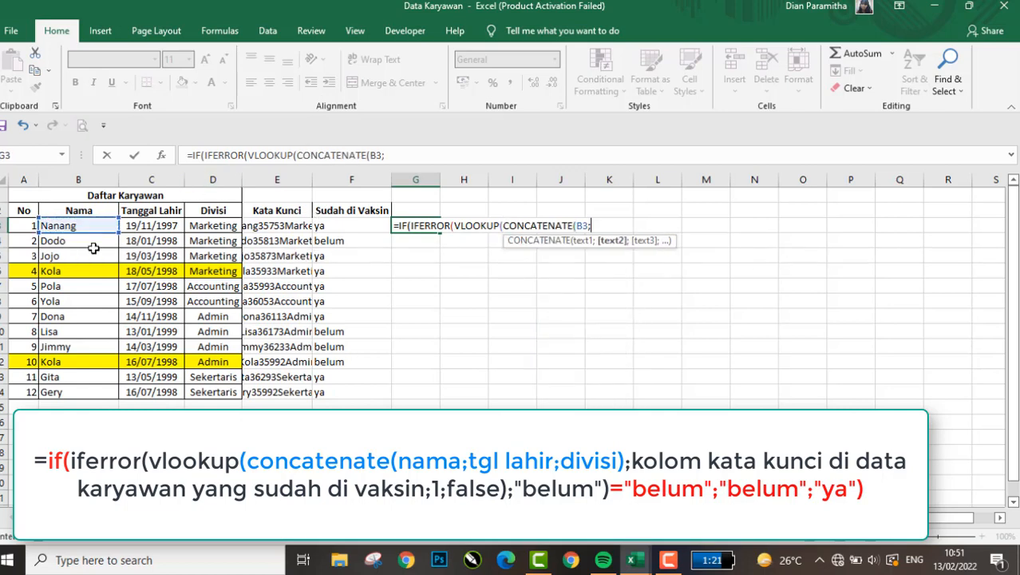
{"action": "left_click", "coordinate": [152, 226]}
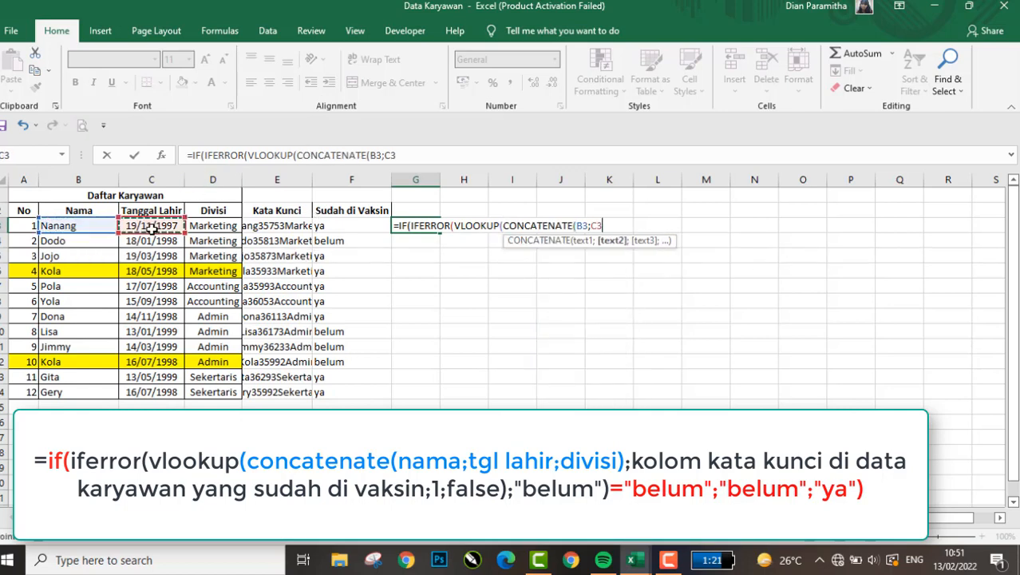
{"action": "type", "text": ";"}
{"action": "left_click", "coordinate": [212, 227]}
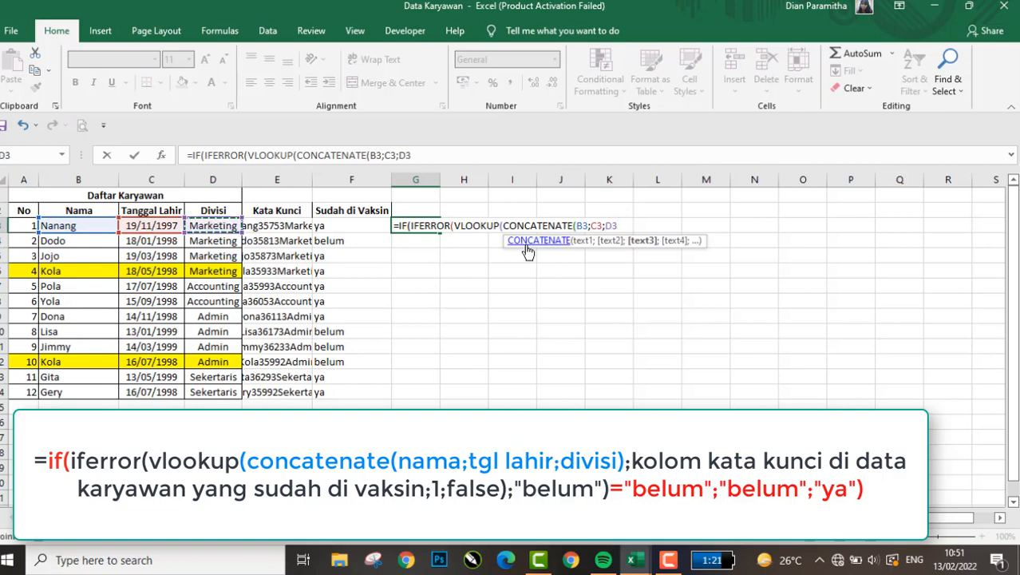
{"action": "type", "text": ")"}
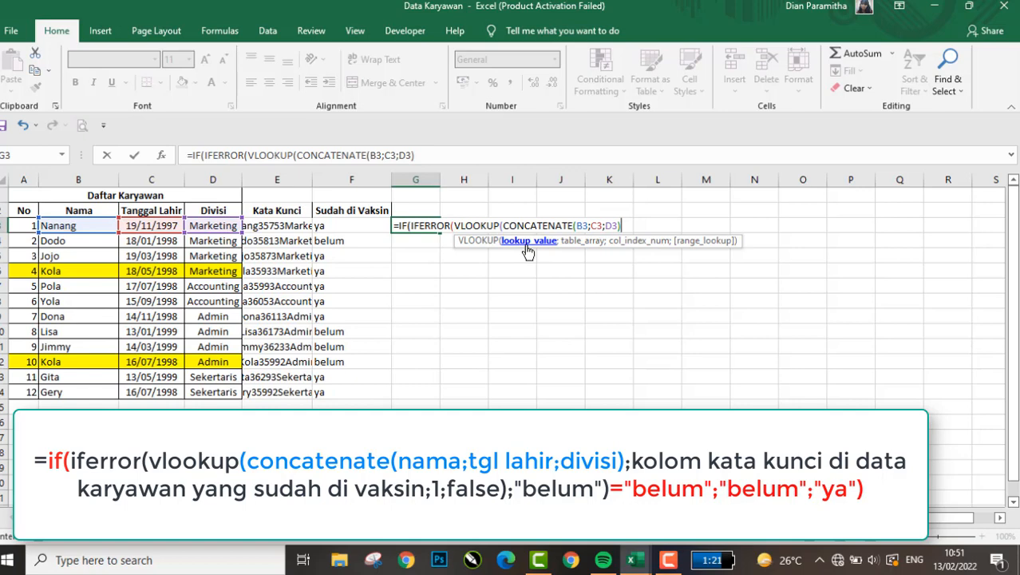
{"action": "type", "text": ";"}
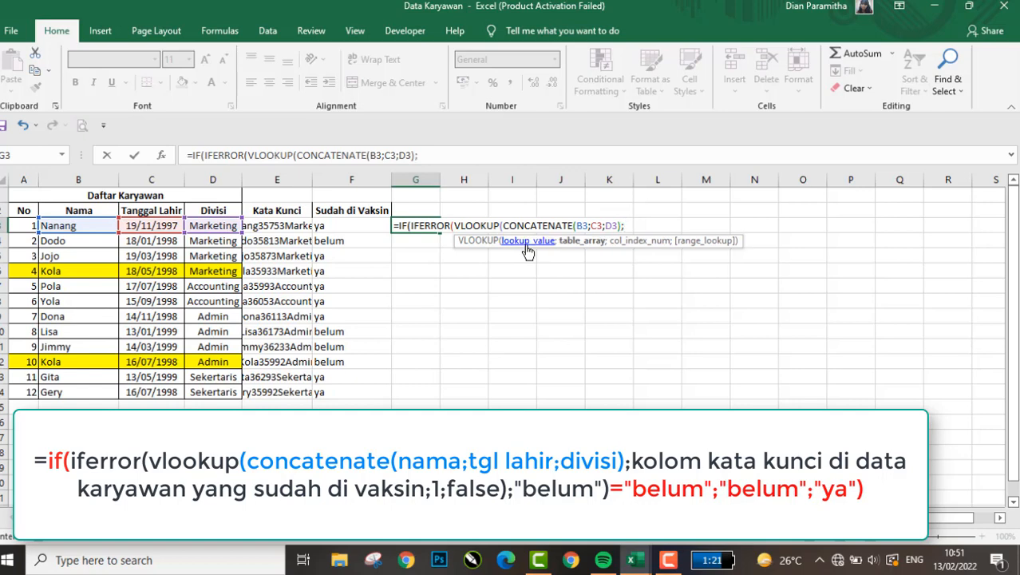
- Complete the VLOOKUP with range $E$3:$E$10 of the data Karyawan yang sudah di vaksin workbook, column index 1 and FALSE for an exact match
{"action": "key", "text": "alt+Tab"}
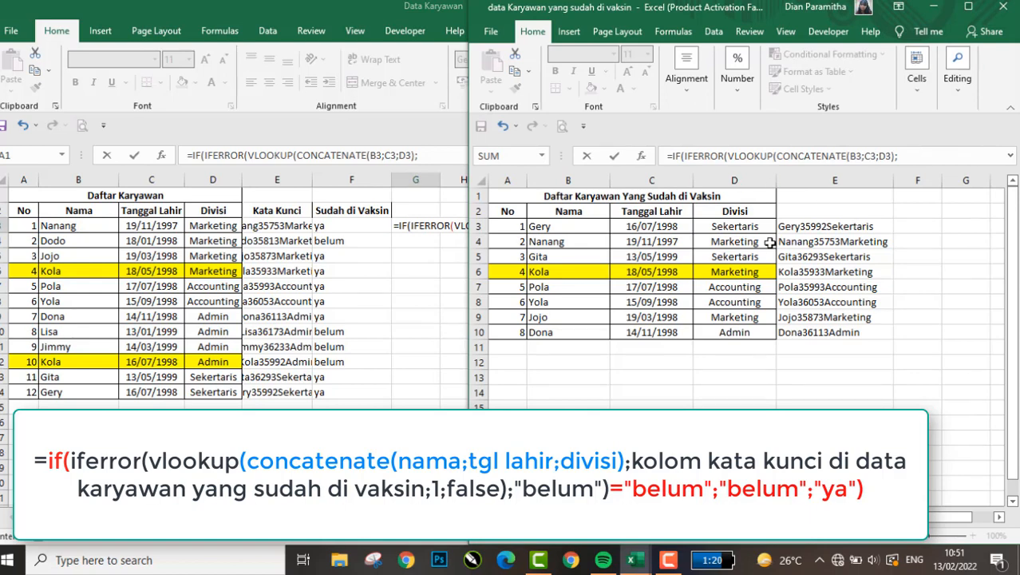
{"action": "left_click_drag", "start_coordinate": [782, 229], "coordinate": [806, 334]}
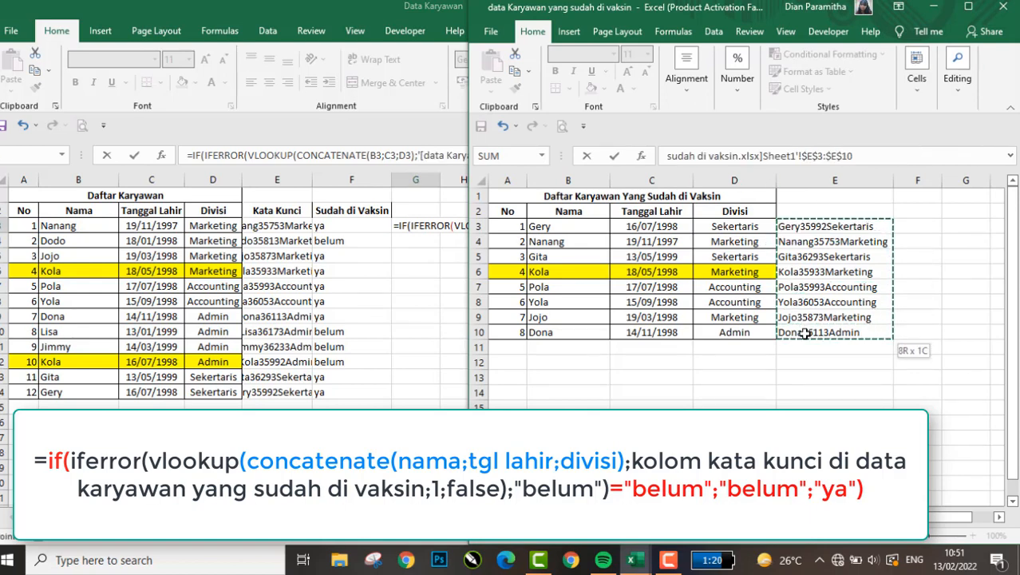
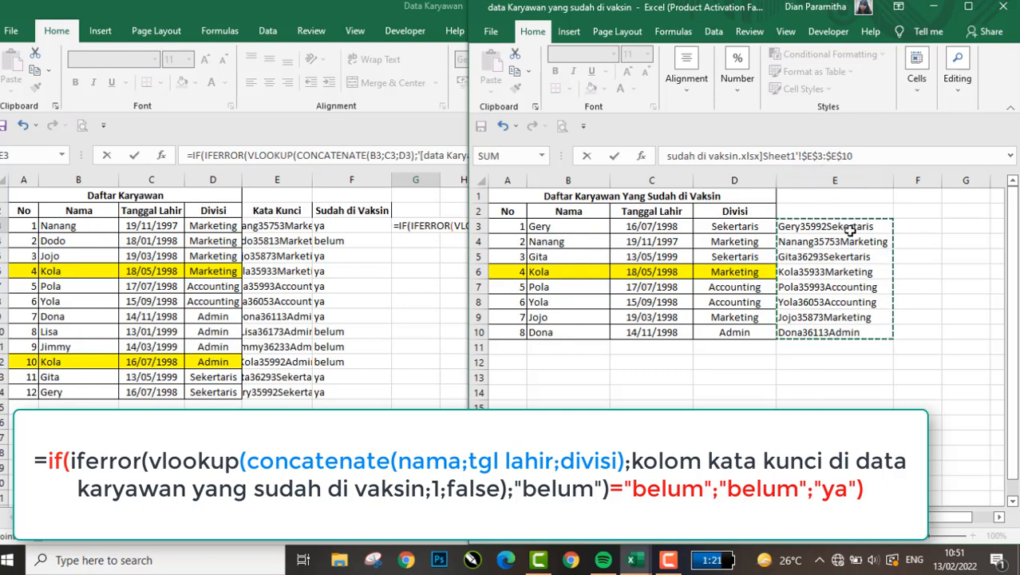
{"action": "type", "text": ";"}
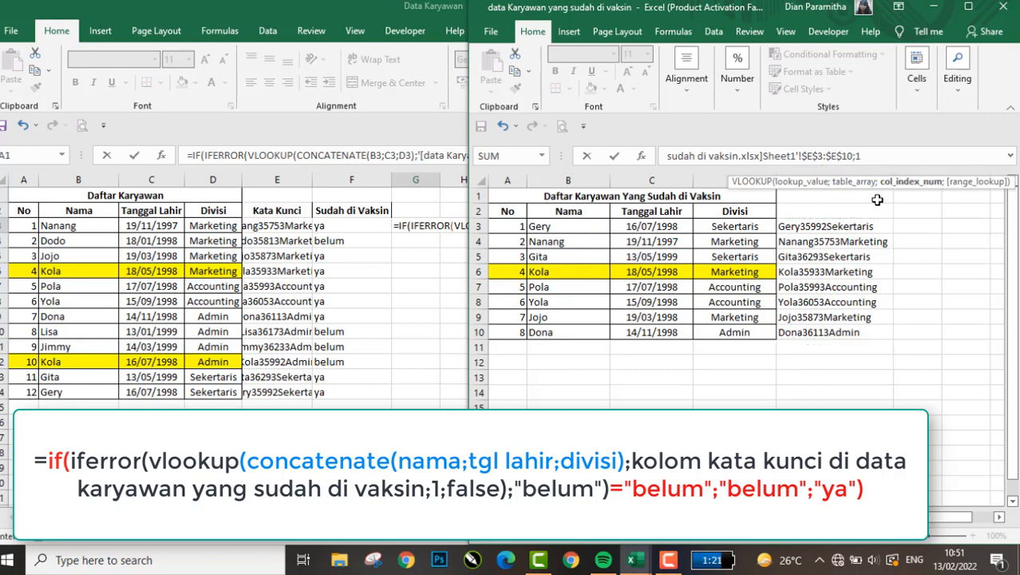
{"action": "type", "text": "1;"}
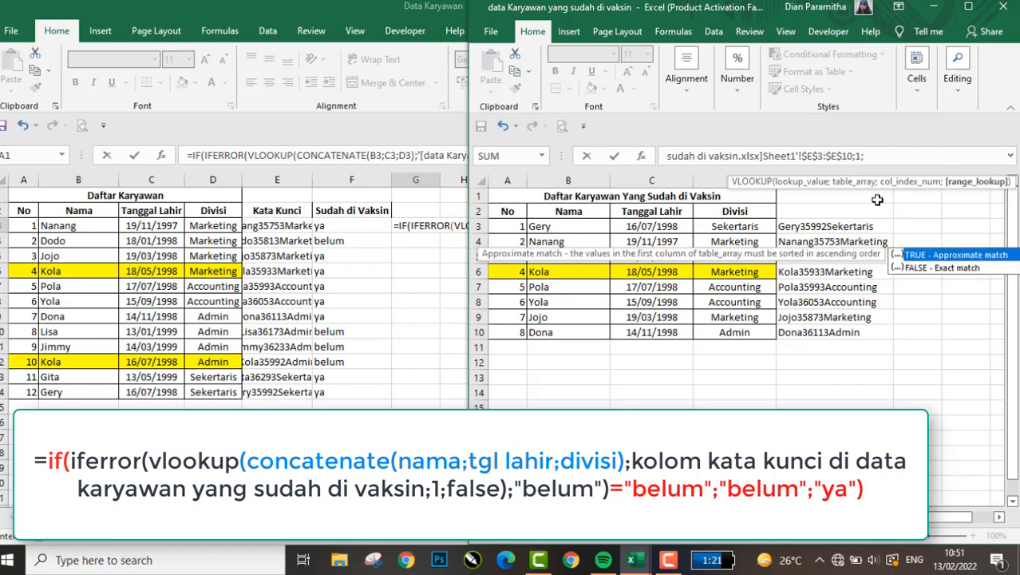
{"action": "key", "text": "Down"}
{"action": "key", "text": "Tab"}
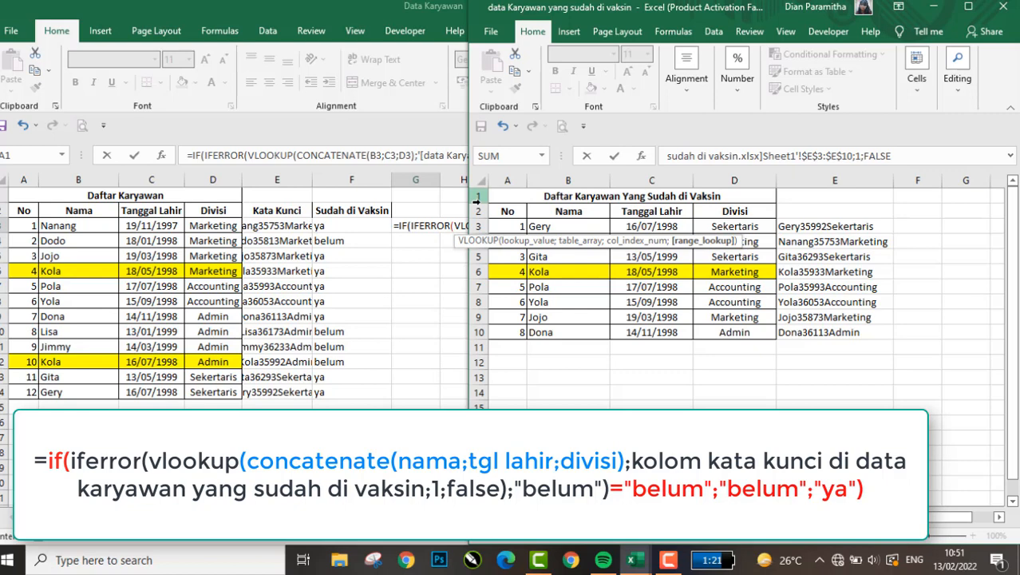
{"action": "type", "text": ")"}
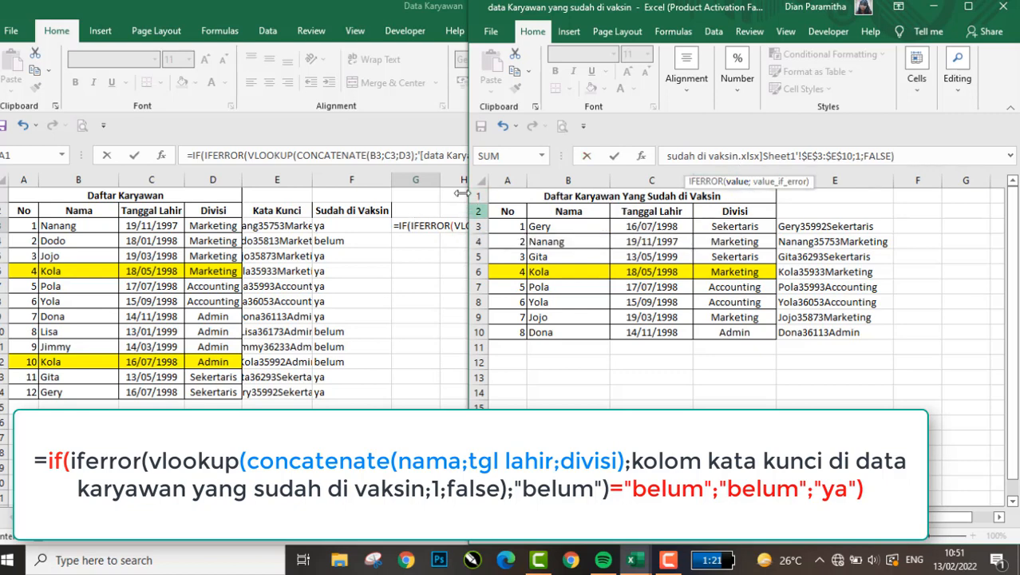
- Back in the Data Karyawan workbook, give IFERROR the fallback "belum", close it and add an equals sign in the G3 formula
{"action": "left_click_drag", "start_coordinate": [470, 176], "coordinate": [796, 162]}
{"action": "left_click", "coordinate": [796, 163]}
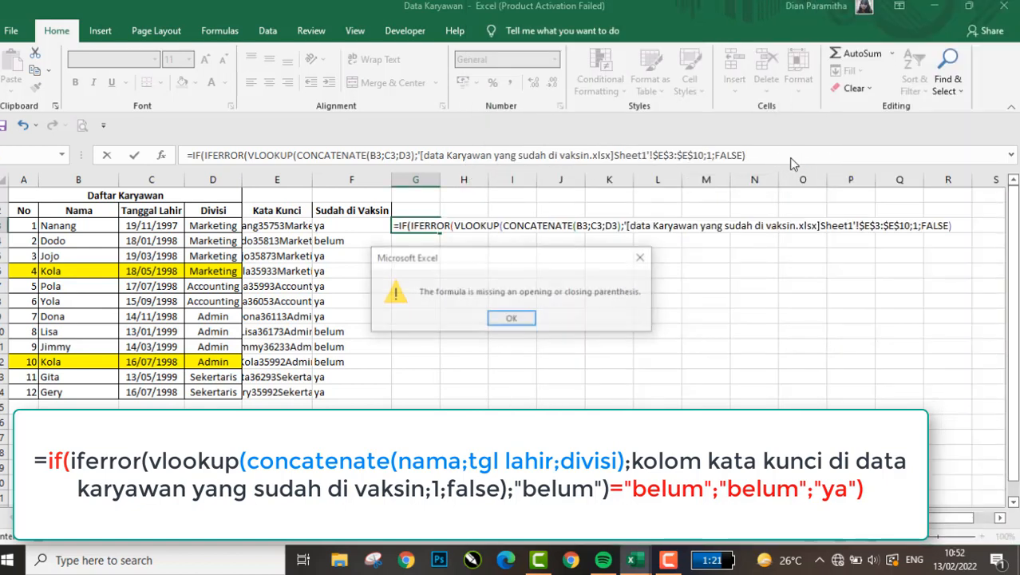
{"action": "key", "text": "Return"}
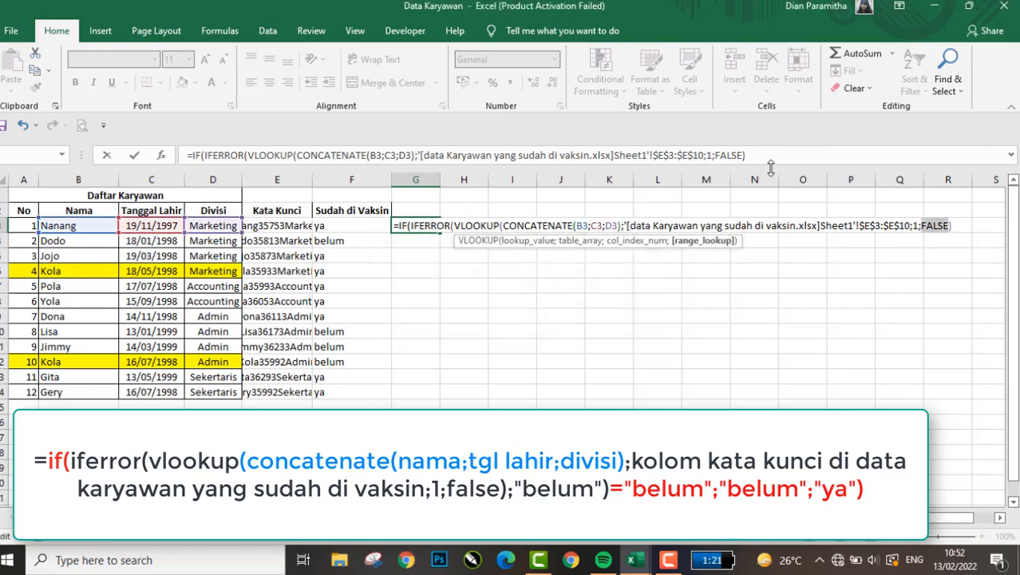
{"action": "left_click", "coordinate": [770, 154]}
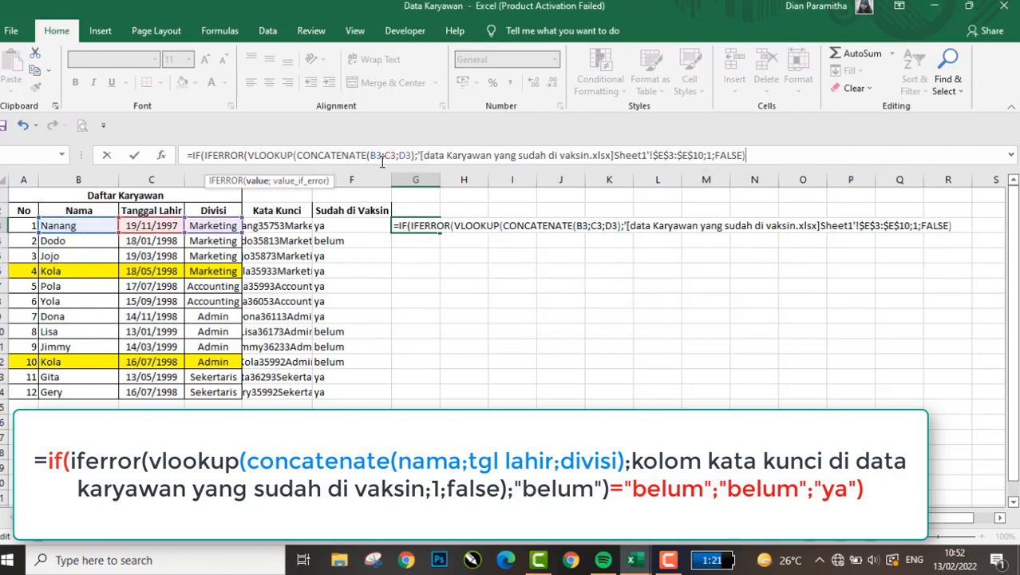
{"action": "left_click", "coordinate": [259, 181]}
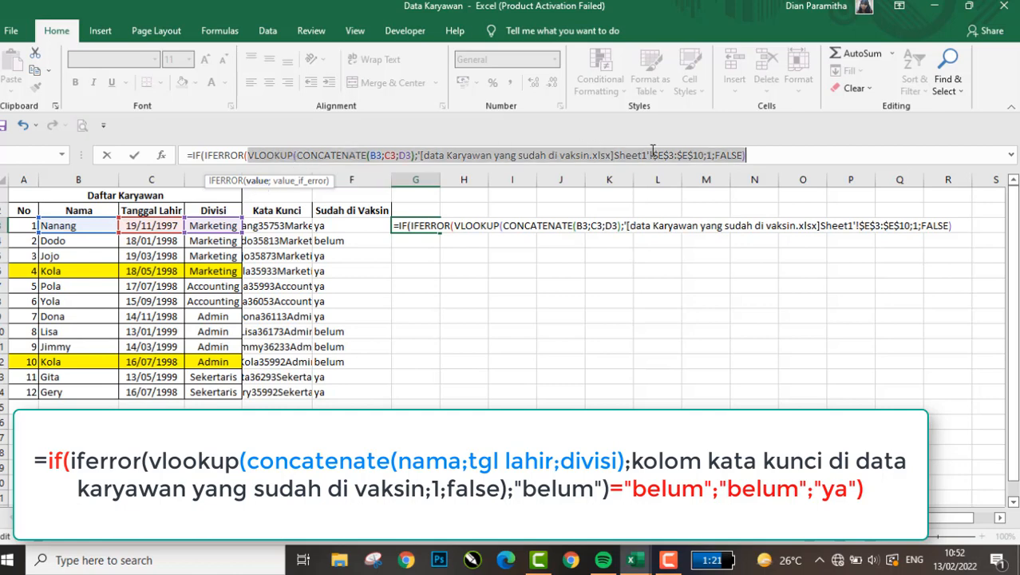
{"action": "left_click", "coordinate": [785, 149]}
{"action": "type", "text": ";"}
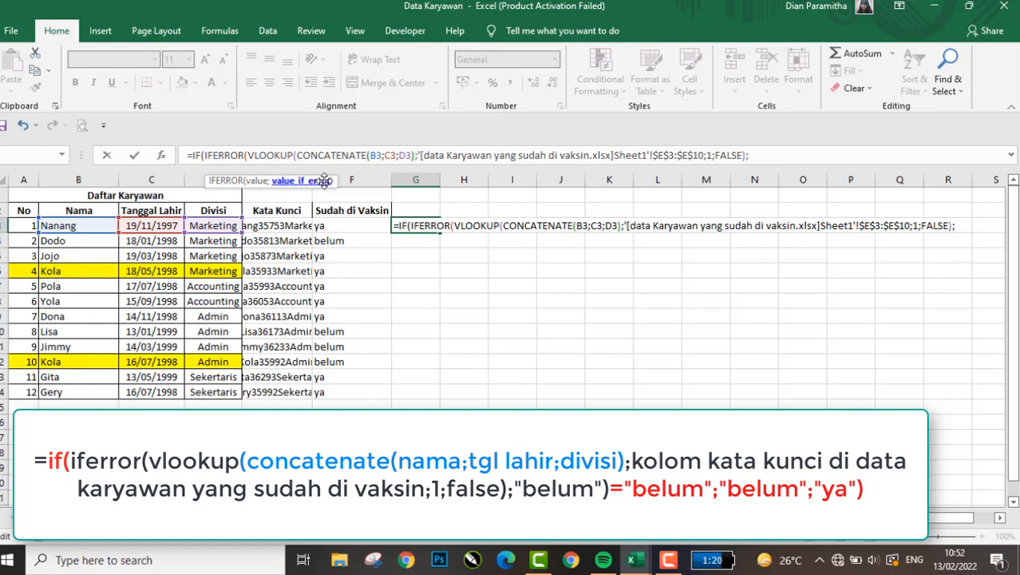
{"action": "type", "text": "\"belum\")="}
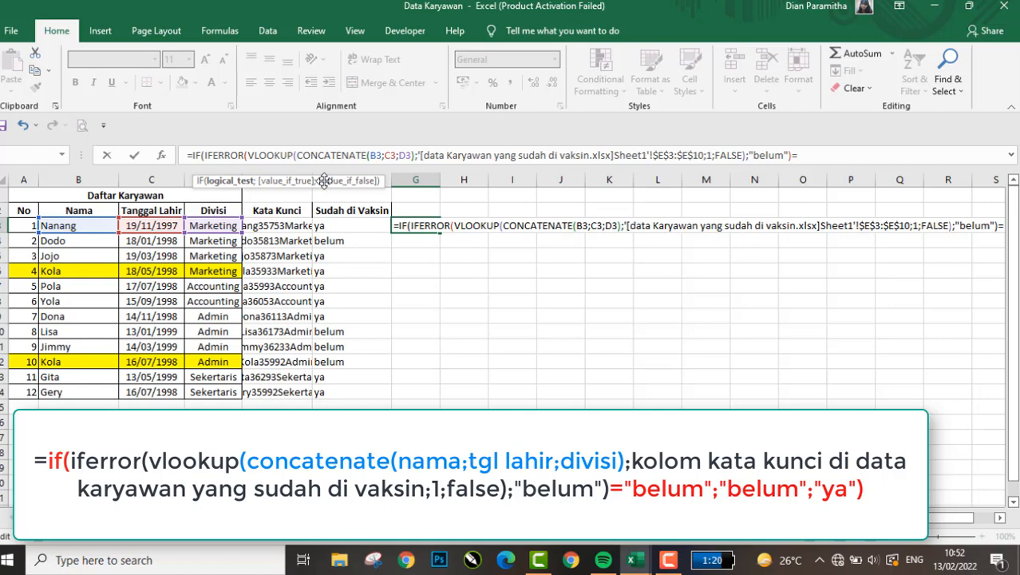
- Finish the IF in G3 by testing against "belum", returning "belum" if true and "ya" if false, and accept the corrected formula
{"action": "type", "text": "\"belum\";"}
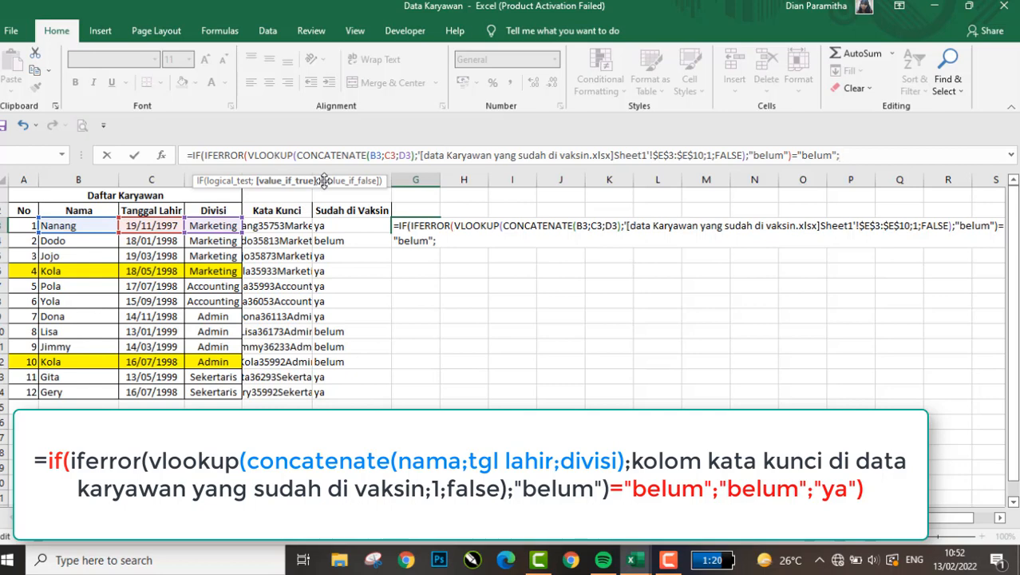
{"action": "type", "text": "\"belu"}
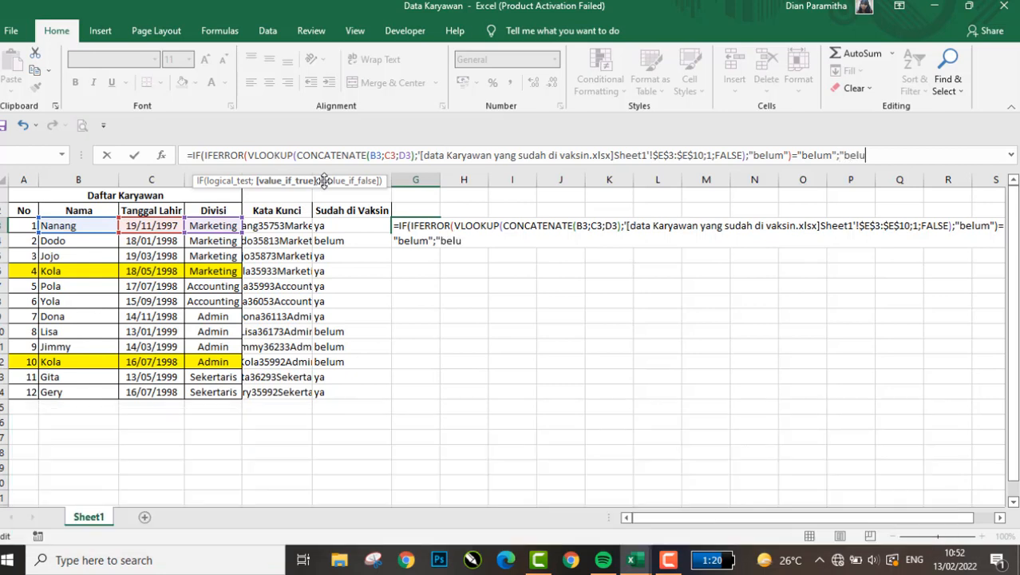
{"action": "type", "text": "m\";"}
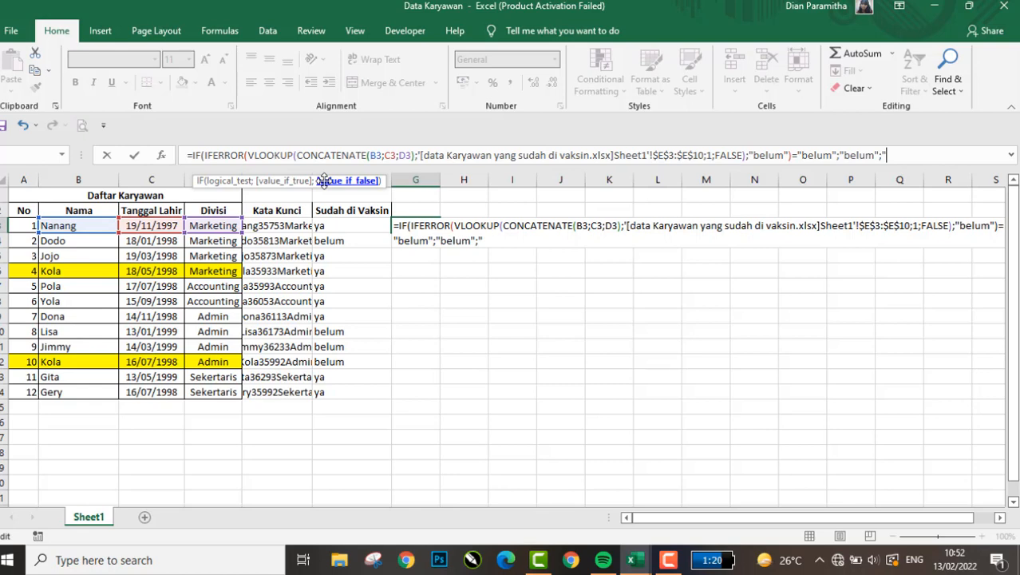
{"action": "key", "text": "BackSpace"}
{"action": "key", "text": "BackSpace"}
{"action": "key", "text": "BackSpace"}
{"action": "key", "text": "Return"}
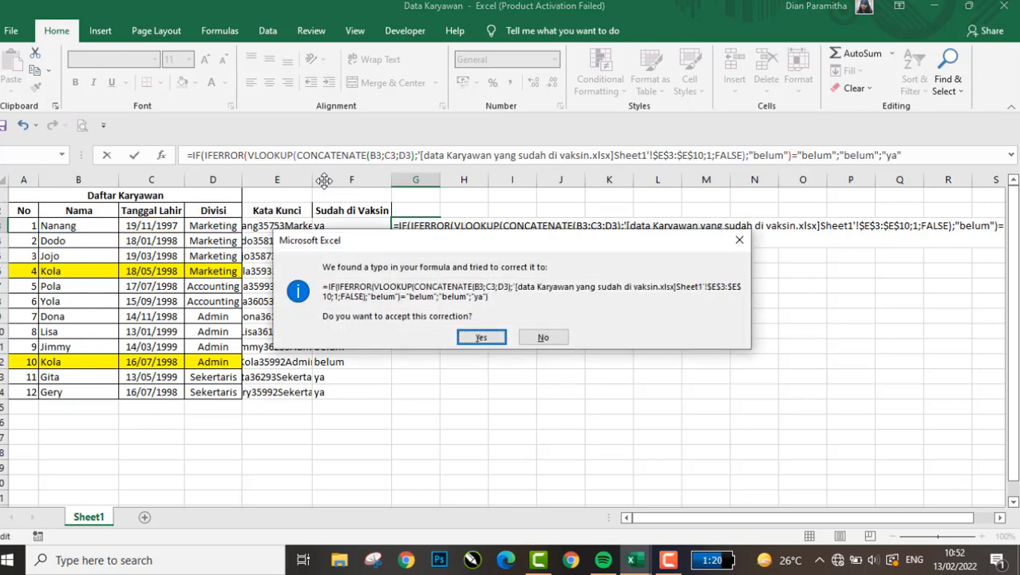
{"action": "key", "text": "Return"}
- Copy the combined formula from G3 down column G through G14
{"action": "key", "text": "Up"}
{"action": "key", "text": "ctrl+c"}
{"action": "key", "text": "Left"}
{"action": "key", "text": "ctrl+Down"}
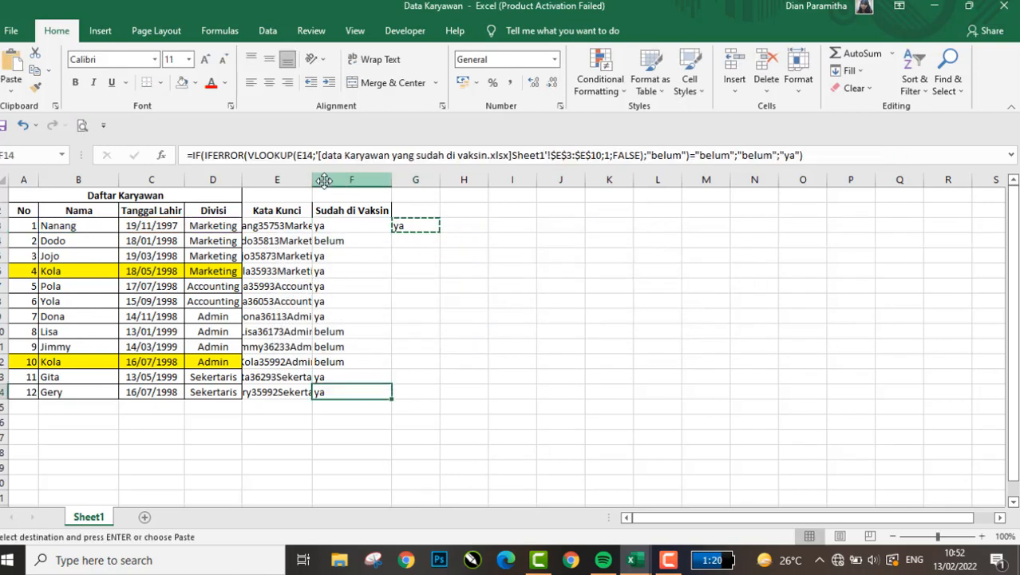
{"action": "key", "text": "Right"}
{"action": "key", "text": "ctrl+shift+Up"}
{"action": "key", "text": "ctrl+v"}
{"action": "key", "text": "Escape"}
{"action": "key", "text": "Left"}
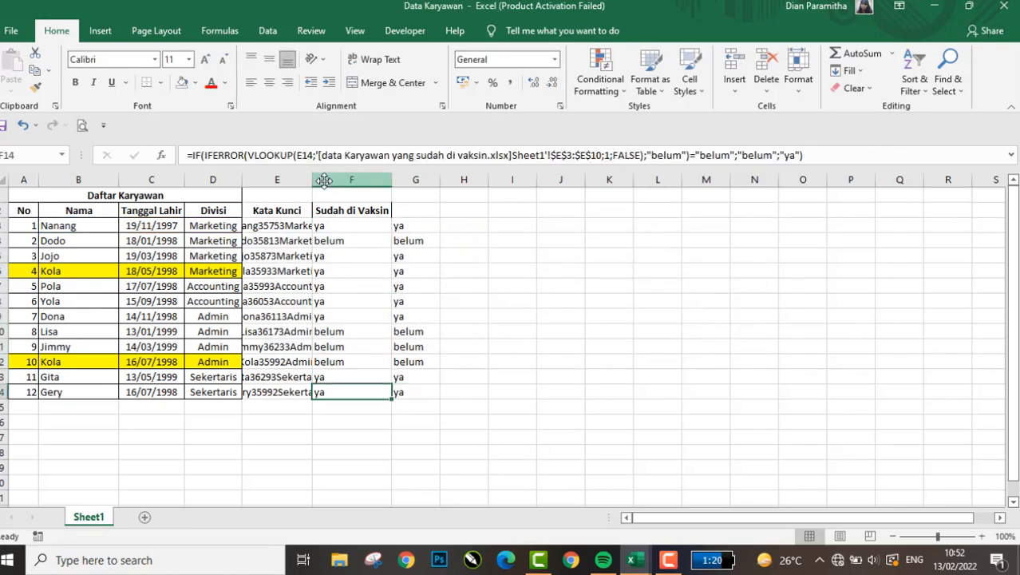
- Clear the Kata Kunci keys from E3:E14, keeping the column header
{"action": "key", "text": "Up"}
{"action": "key", "text": "ctrl+Up"}
{"action": "key", "text": "Right"}
{"action": "key", "text": "Left"}
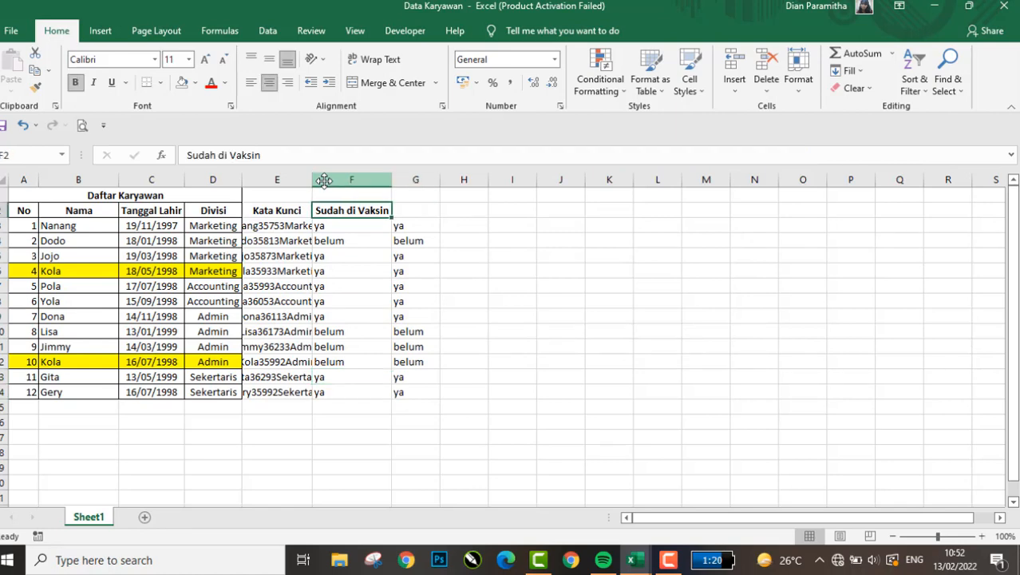
{"action": "key", "text": "Down"}
{"action": "key", "text": "Left"}
{"action": "key", "text": "ctrl+space"}
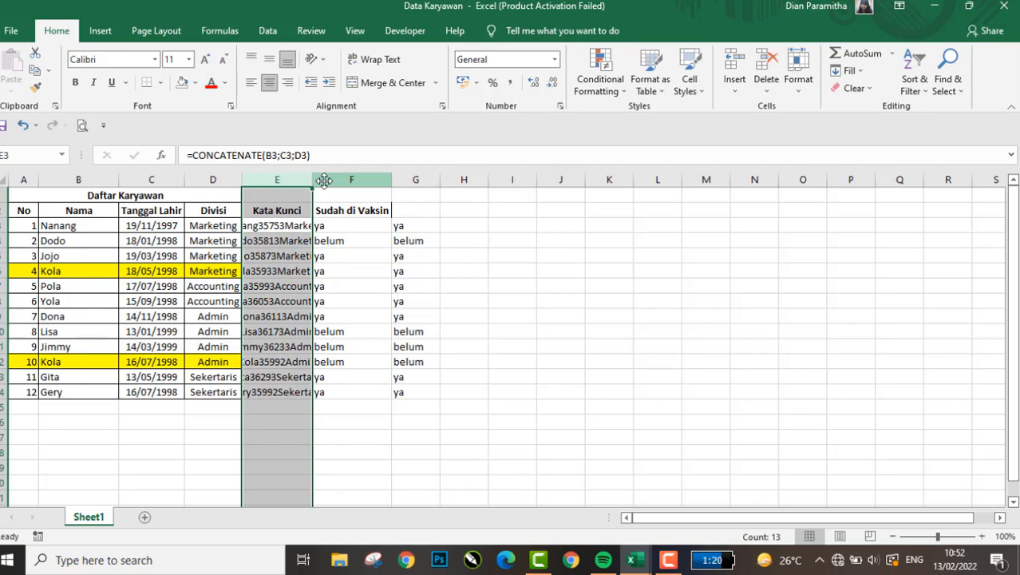
{"action": "key", "text": "Down"}
{"action": "key", "text": "Up"}
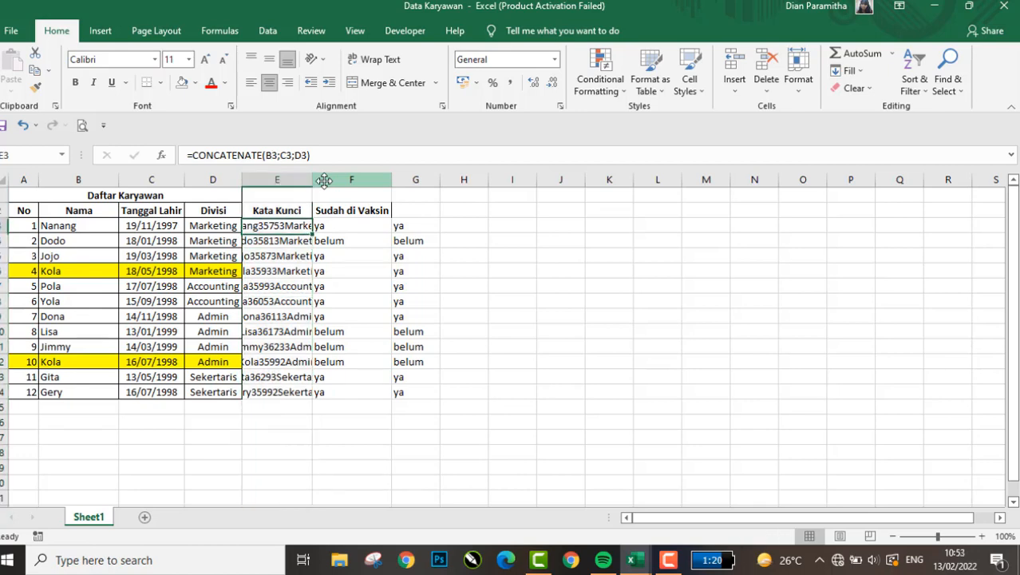
{"action": "key", "text": "ctrl+shift+Down"}
{"action": "key", "text": "Delete"}
- Compare the combined formula and results in column G with the helper-based formula in F3
{"action": "key", "text": "Right"}
{"action": "key", "text": "Right"}
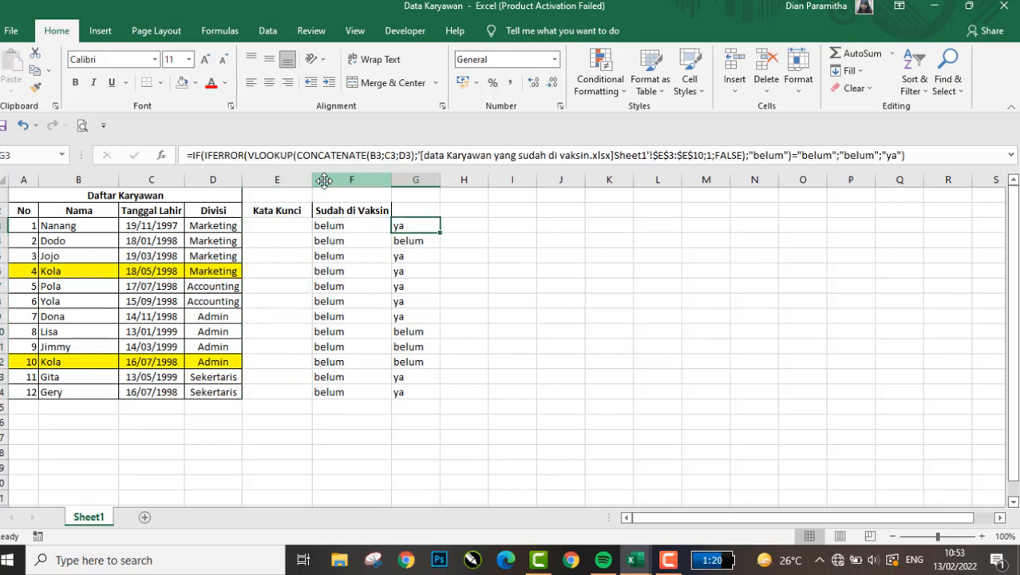
{"action": "key", "text": "ctrl+Down"}
{"action": "key", "text": "Up"}
{"action": "key", "text": "ctrl+Up"}
{"action": "key", "text": "Left"}
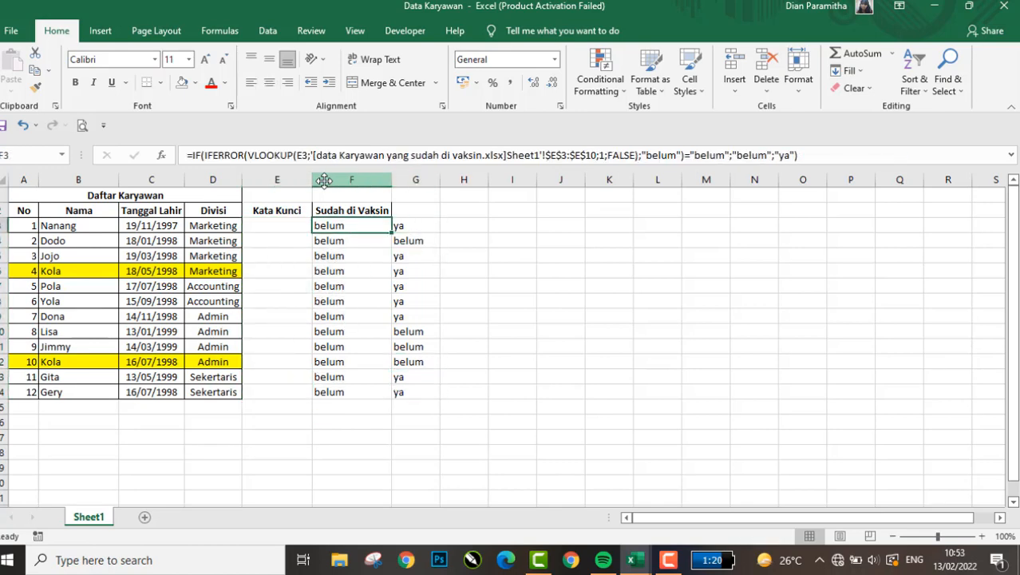
- Undo the clearing of the Kata Kunci keys in E3:E14
{"action": "key", "text": "Up"}
{"action": "key", "text": "Down"}
{"action": "key", "text": "Down"}
{"action": "key", "text": "Up"}
{"action": "key", "text": "Up"}
{"action": "key", "text": "Down"}
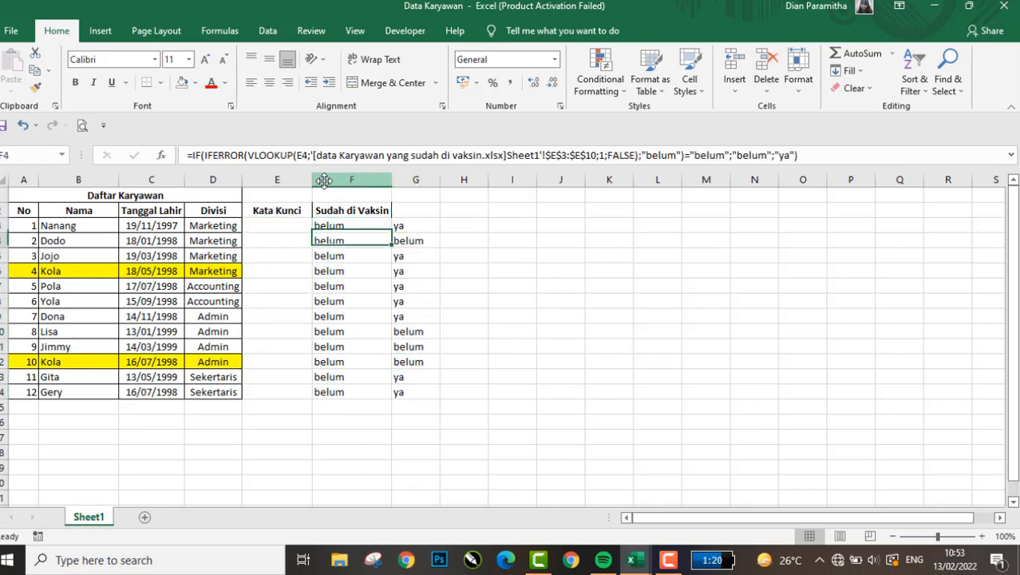
{"action": "key", "text": "ctrl+Down"}
{"action": "key", "text": "ctrl+z"}
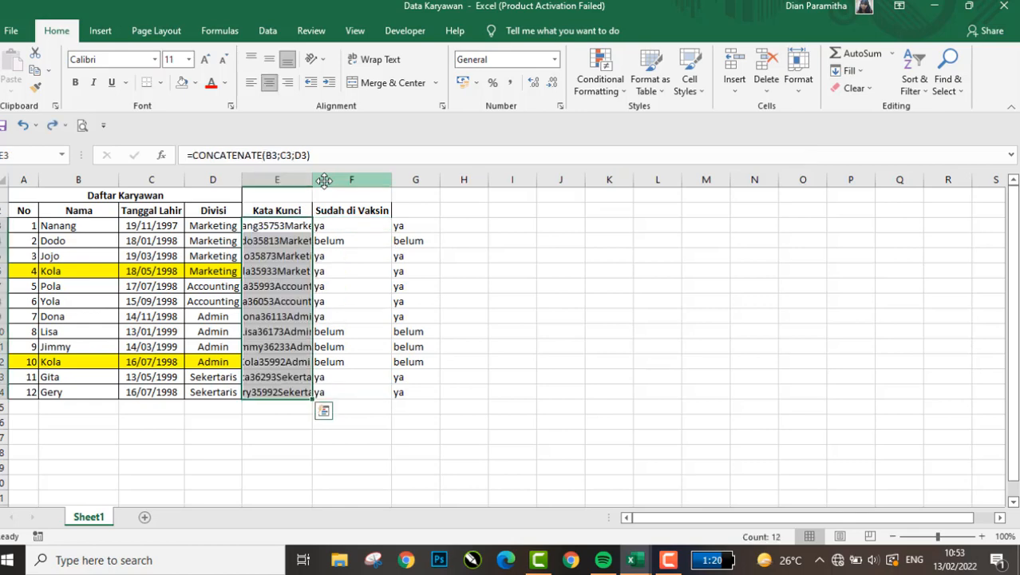
- Widen the Kata Kunci column E so that the full concatenated keys fit
{"action": "key", "text": "Up"}
{"action": "key", "text": "Down"}
{"action": "key", "text": "Up"}
{"action": "key", "text": "Down"}
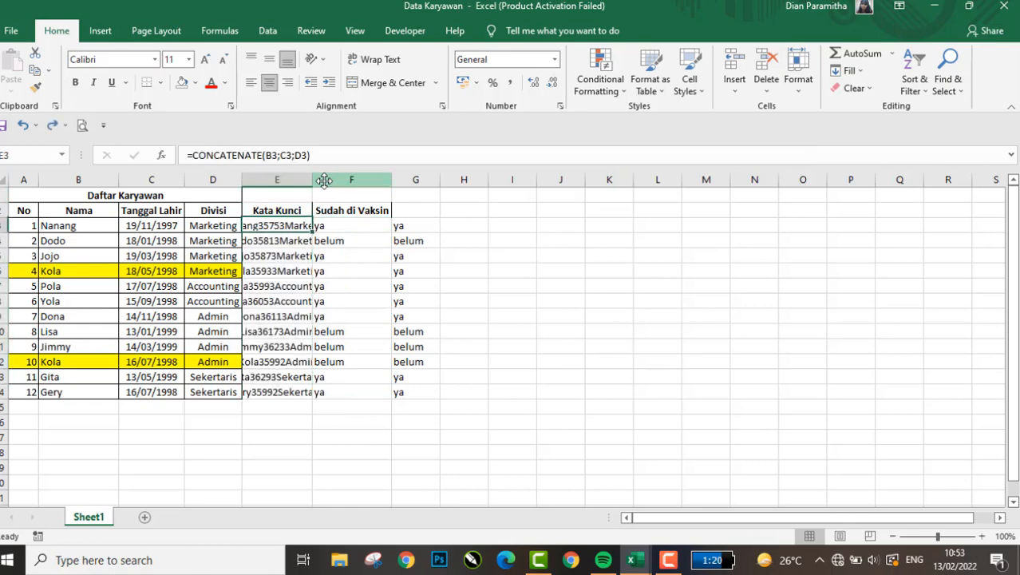
{"action": "left_click_drag", "start_coordinate": [310, 180], "coordinate": [330, 179]}
{"action": "left_click_drag", "start_coordinate": [326, 193], "coordinate": [391, 179]}
{"action": "left_click", "coordinate": [513, 226]}
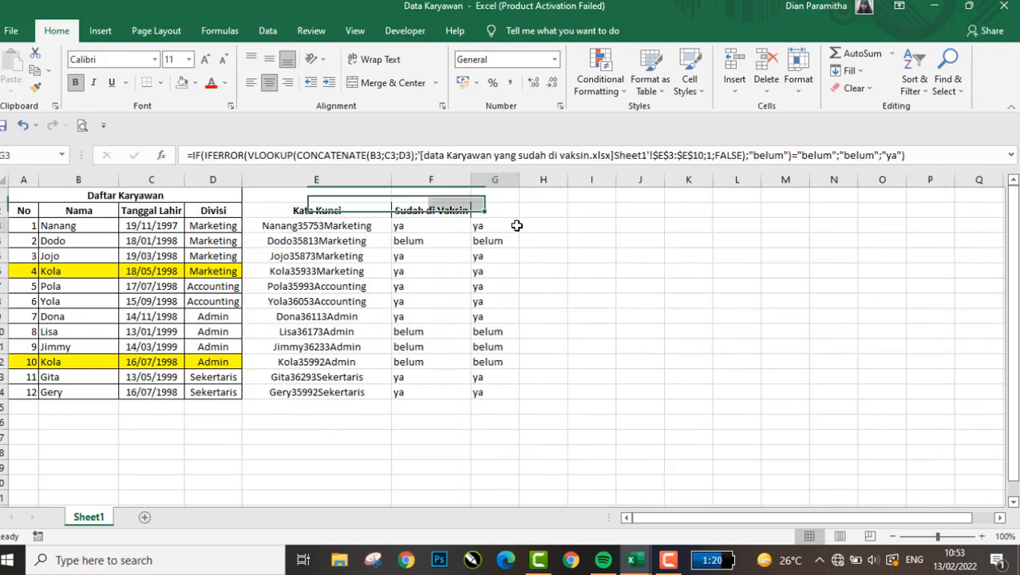
- Start a VLOOKUP formula in H3 with the Kata Kunci key in E3 as the lookup value
{"action": "key", "text": "Right"}
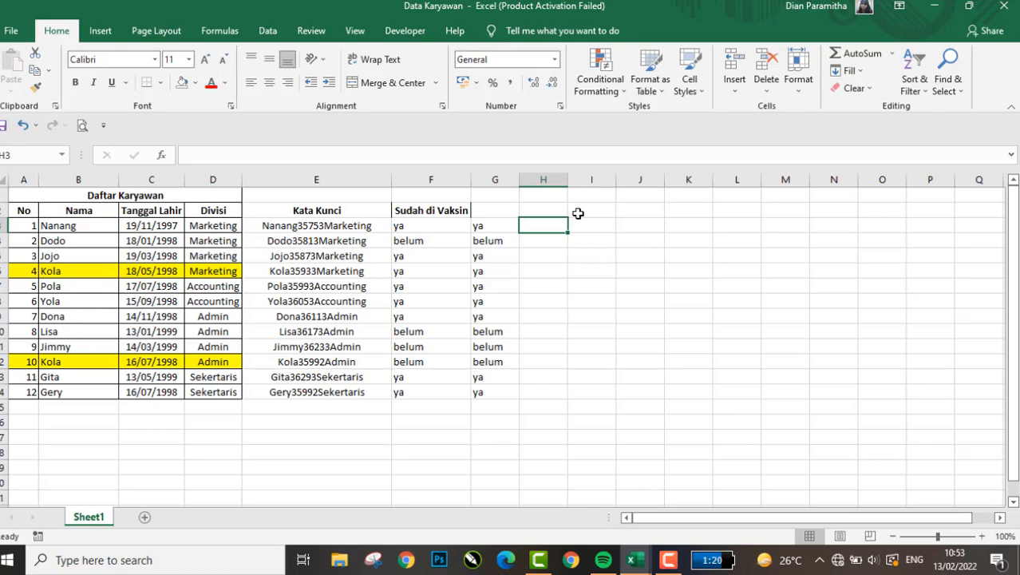
{"action": "type", "text": "=vlo"}
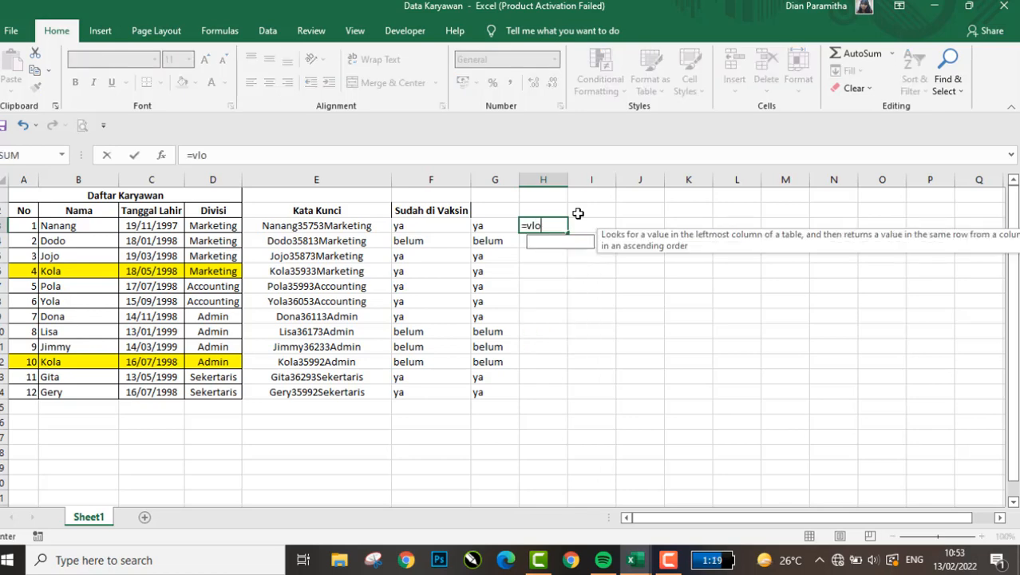
{"action": "key", "text": "Tab"}
{"action": "key", "text": "Left"}
{"action": "key", "text": "Left"}
{"action": "key", "text": "Left"}
{"action": "key", "text": "Left"}
{"action": "key", "text": "Left"}
{"action": "key", "text": "Left"}
{"action": "key", "text": "Right"}
{"action": "key", "text": "Right"}
{"action": "key", "text": "Right"}
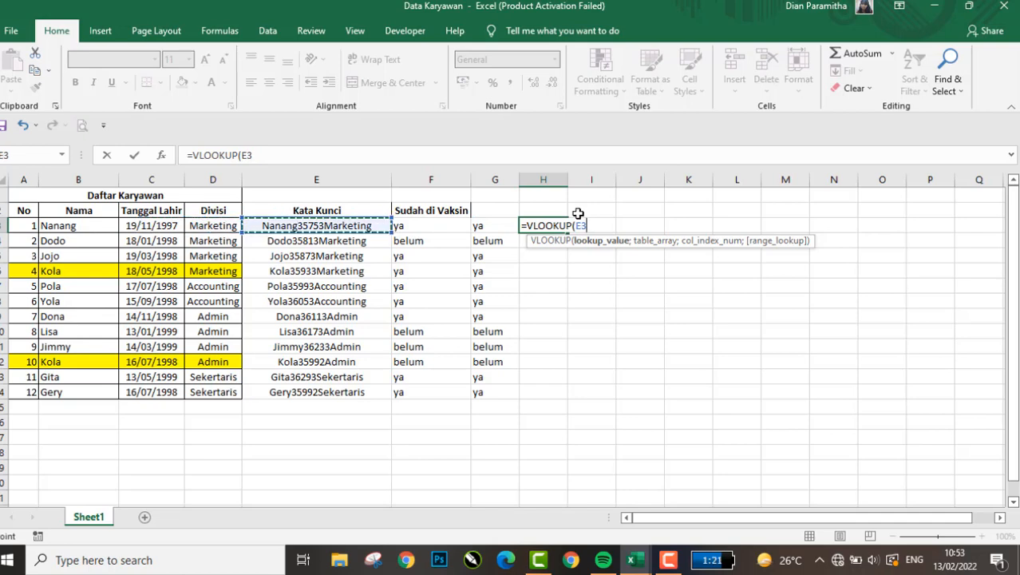
{"action": "type", "text": ";"}
- Set the VLOOKUP table array to $E$3:$E$10 on Sheet1 of the workbook data Karyawan yang sudah di vaksin.xlsx
{"action": "key", "text": "alt+Tab"}
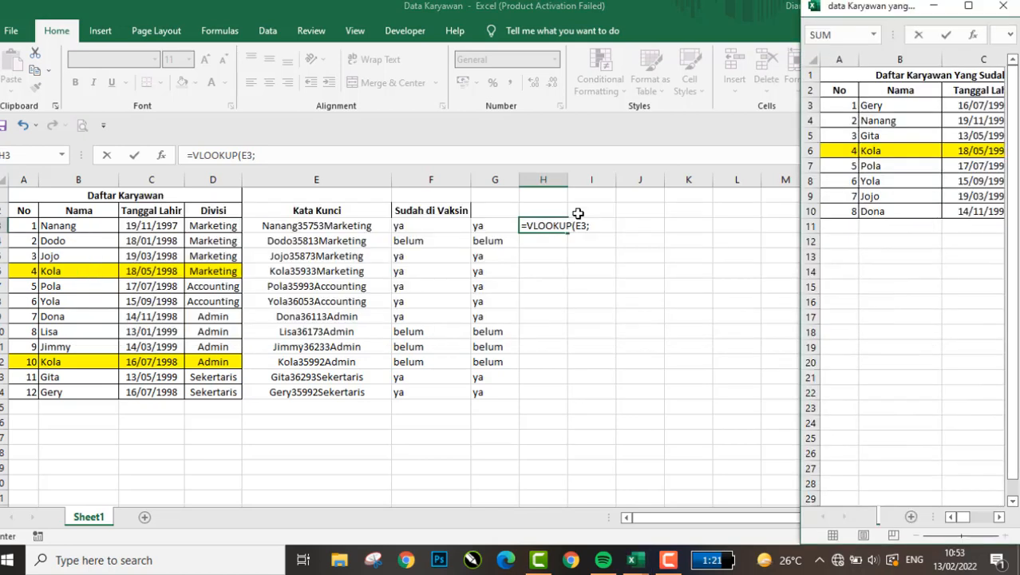
{"action": "key", "text": "Left"}
{"action": "key", "text": "Left"}
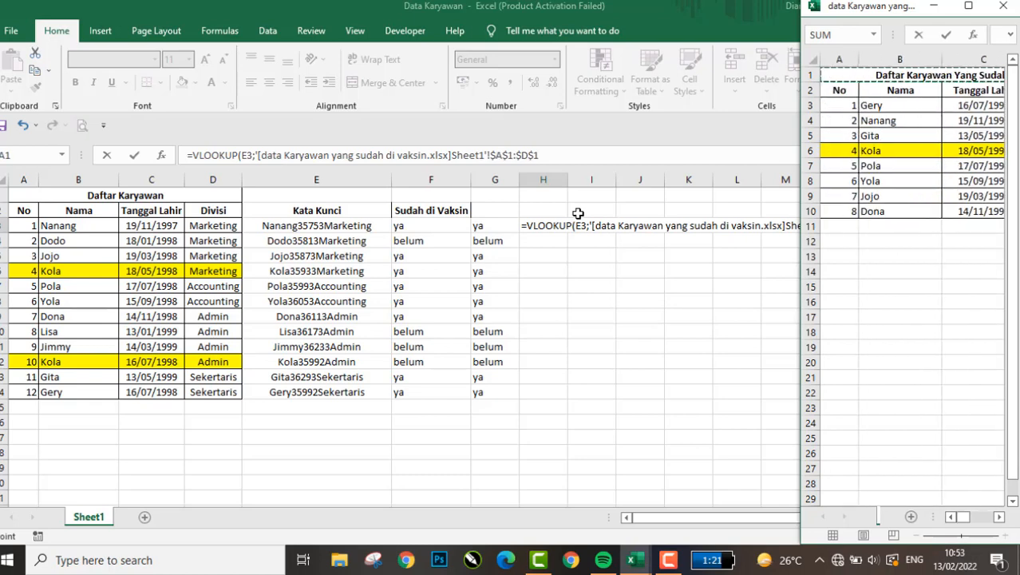
{"action": "left_click", "coordinate": [968, 6]}
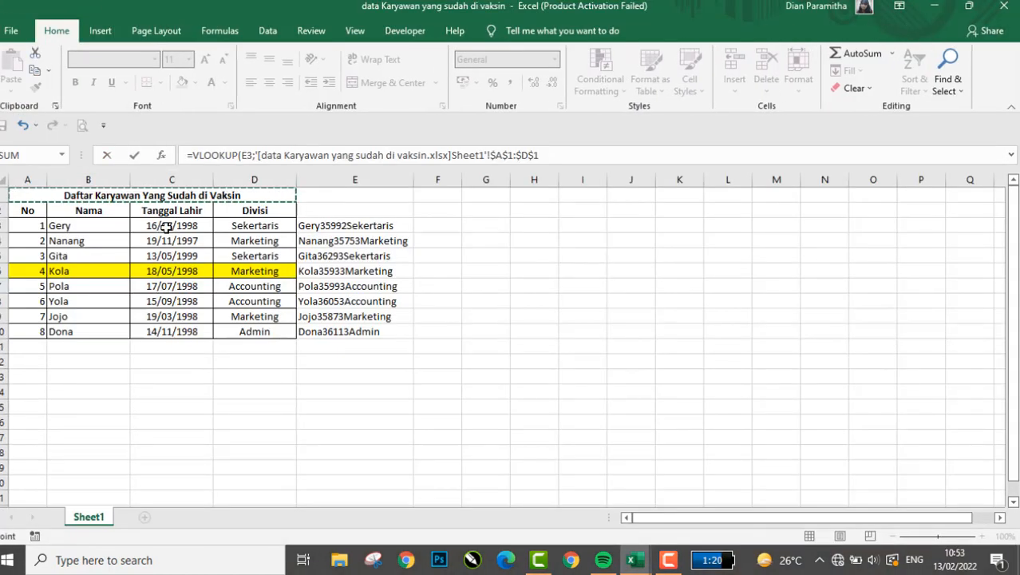
{"action": "left_click", "coordinate": [166, 227]}
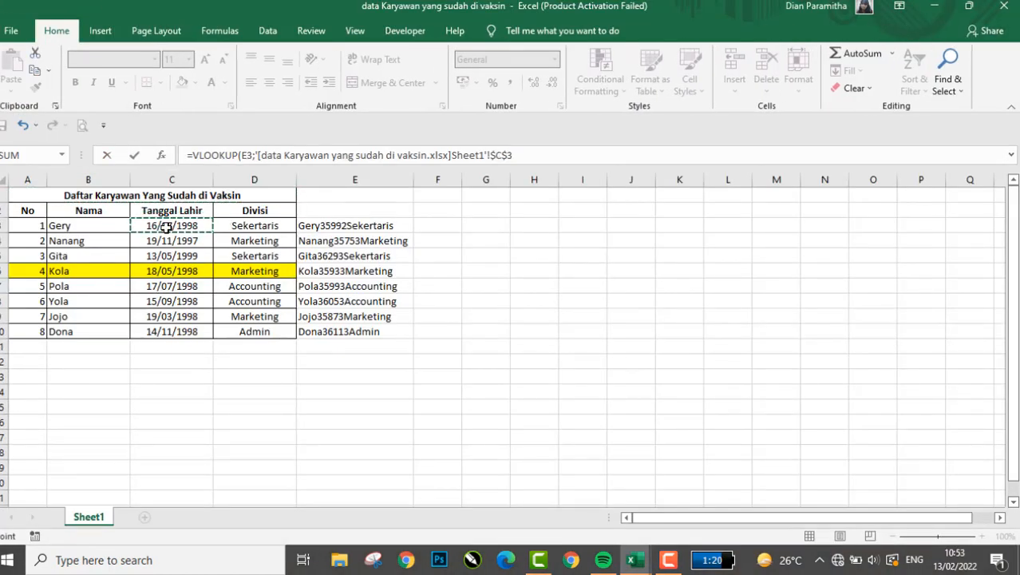
{"action": "key", "text": "Right"}
{"action": "key", "text": "Right"}
{"action": "key", "text": "ctrl+shift+Down"}
{"action": "type", "text": ";"}
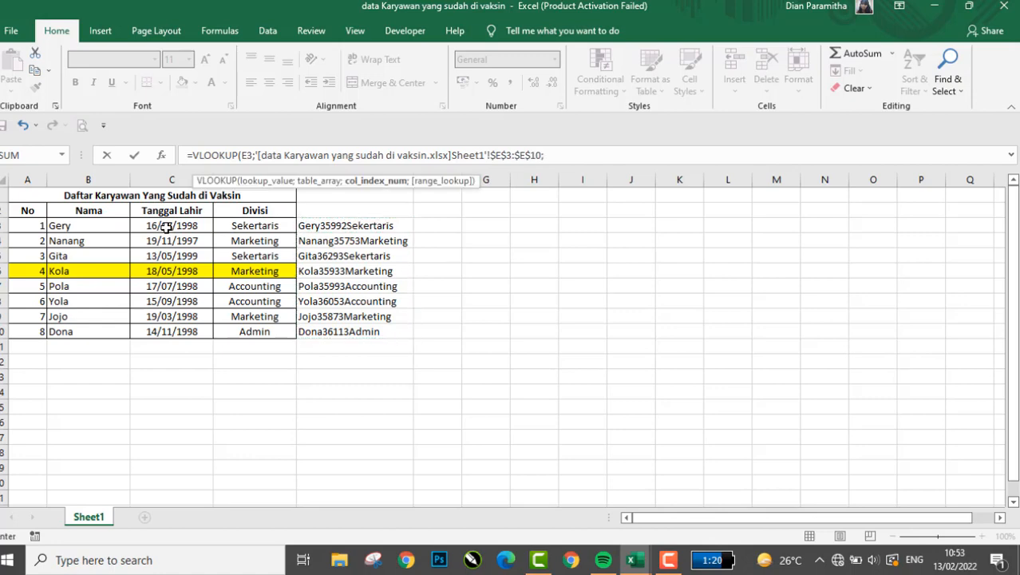
- Finish the VLOOKUP with column index 1 and exact match (FALSE), and accept the formula in H3
{"action": "type", "text": "1;"}
{"action": "key", "text": "Down"}
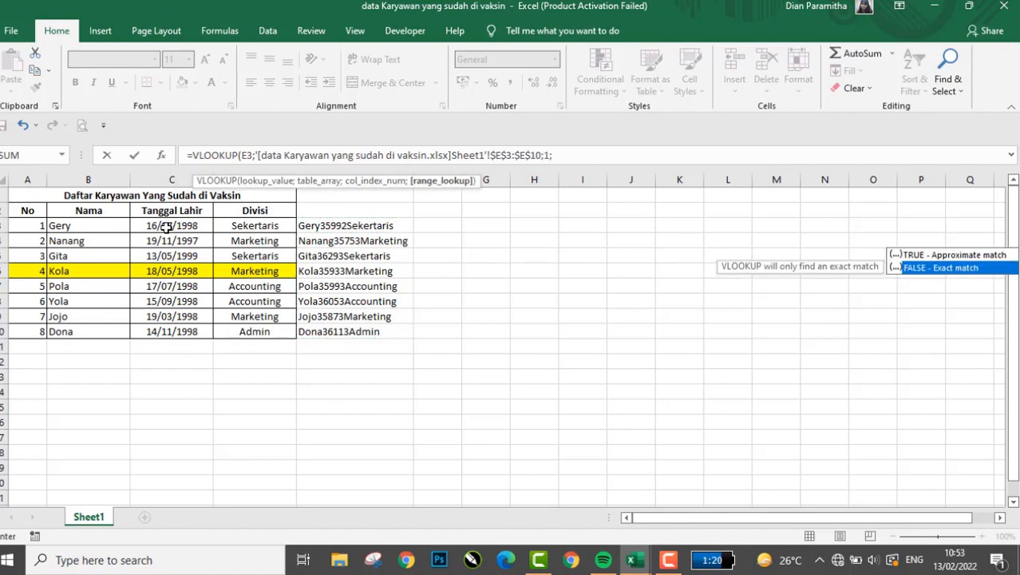
{"action": "key", "text": "Tab"}
{"action": "key", "text": "ctrl+Return"}
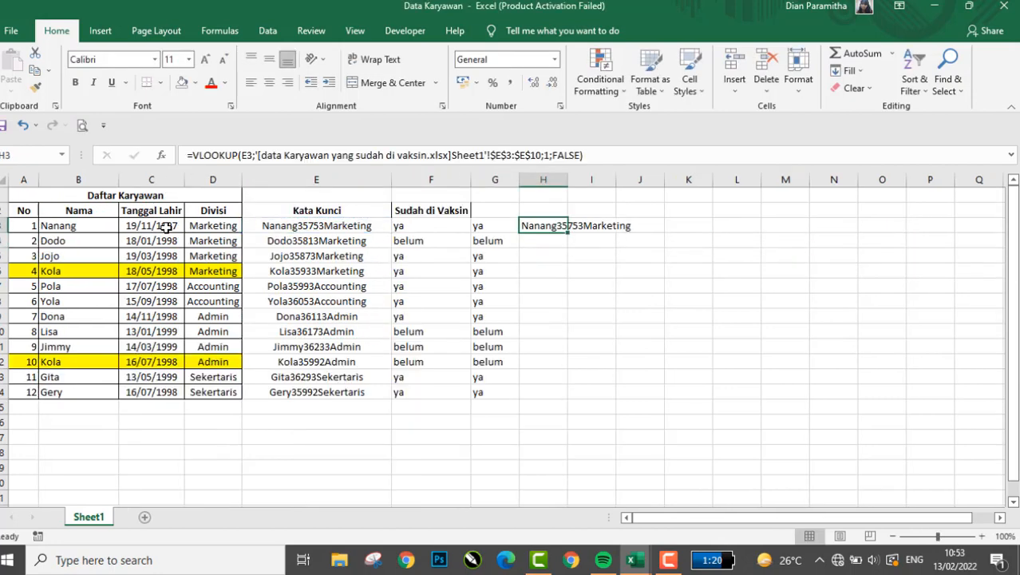
- Copy the VLOOKUP formula from H3 down column H through H14
{"action": "key", "text": "ctrl+c"}
{"action": "key", "text": "Left"}
{"action": "key", "text": "ctrl+Down"}
{"action": "key", "text": "Right"}
{"action": "key", "text": "ctrl+shift+Up"}
{"action": "key", "text": "ctrl+v"}
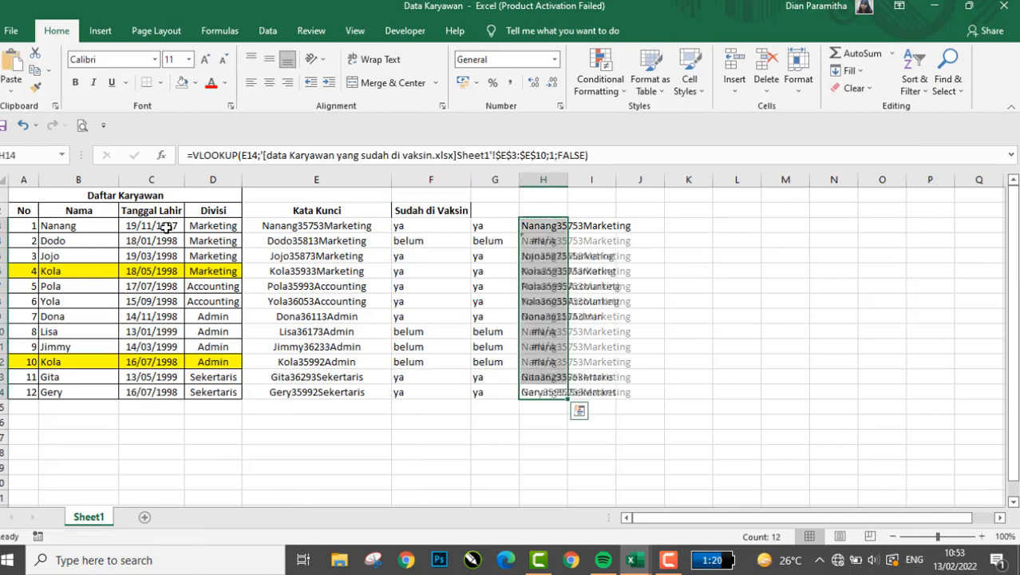
{"action": "key", "text": "Escape"}
- Turn on filtering for the employee table A2:H14, using row 2 as the header row
{"action": "key", "text": "Up"}
{"action": "key", "text": "ctrl+Up"}
{"action": "key", "text": "Up"}
{"action": "key", "text": "ctrl+shift+Down"}
{"action": "key", "text": "ctrl+shift+Down"}
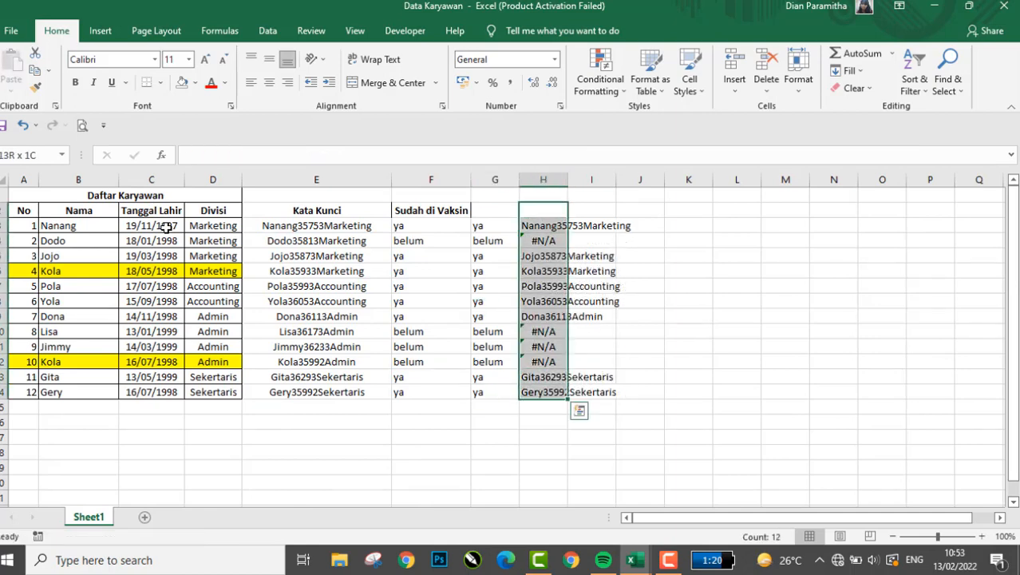
{"action": "key", "text": "shift+Left"}
{"action": "key", "text": "shift+Left"}
{"action": "key", "text": "ctrl+shift+Left"}
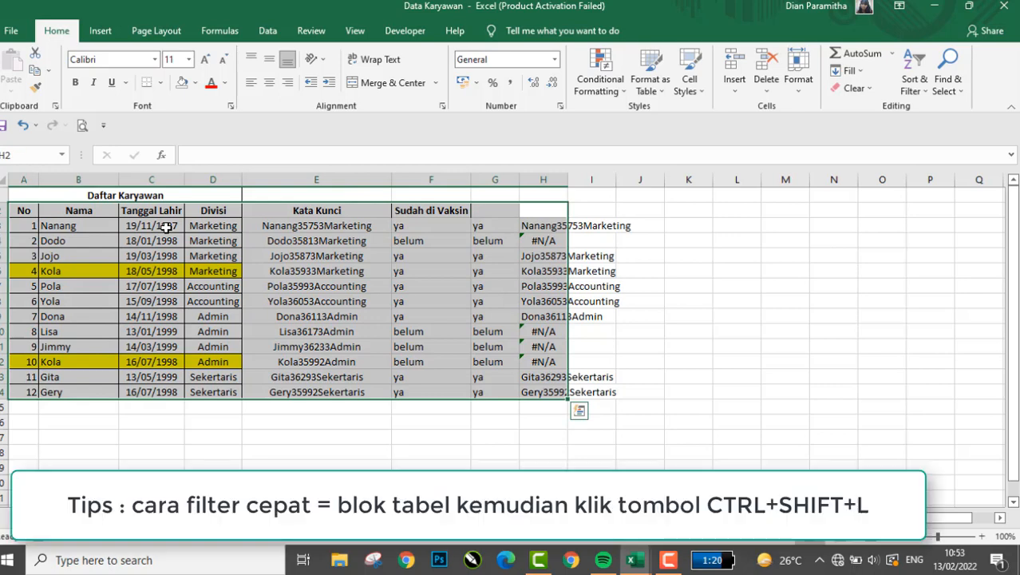
{"action": "key", "text": "ctrl+shift+l"}
- Filter column H to hide the #N/A rows and show only employees with a matching key
{"action": "key", "text": "Right"}
{"action": "key", "text": "Left"}
{"action": "key", "text": "alt+Down"}
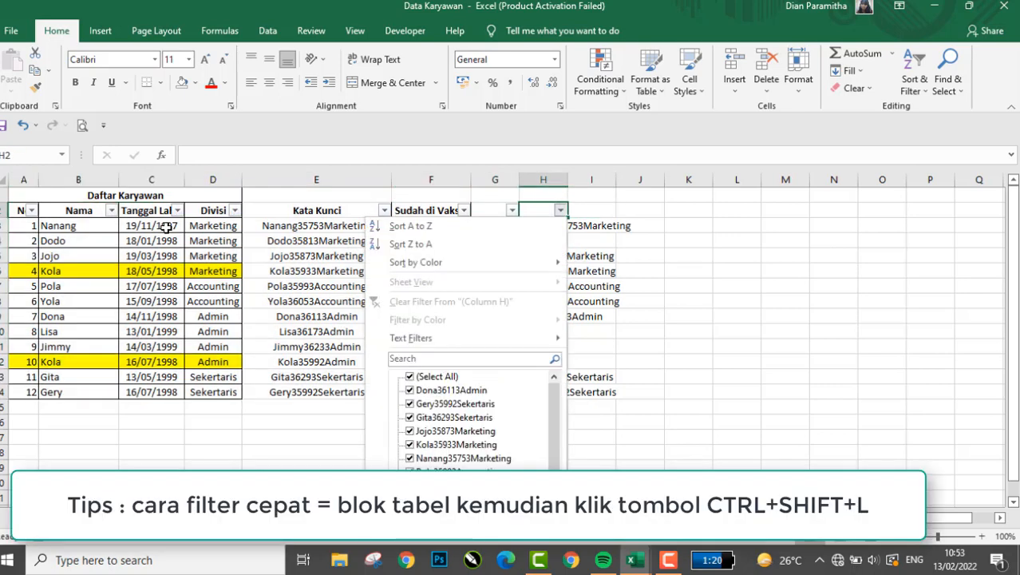
{"action": "scroll", "coordinate": [507, 438], "scroll_direction": "down", "scroll_amount": 1}
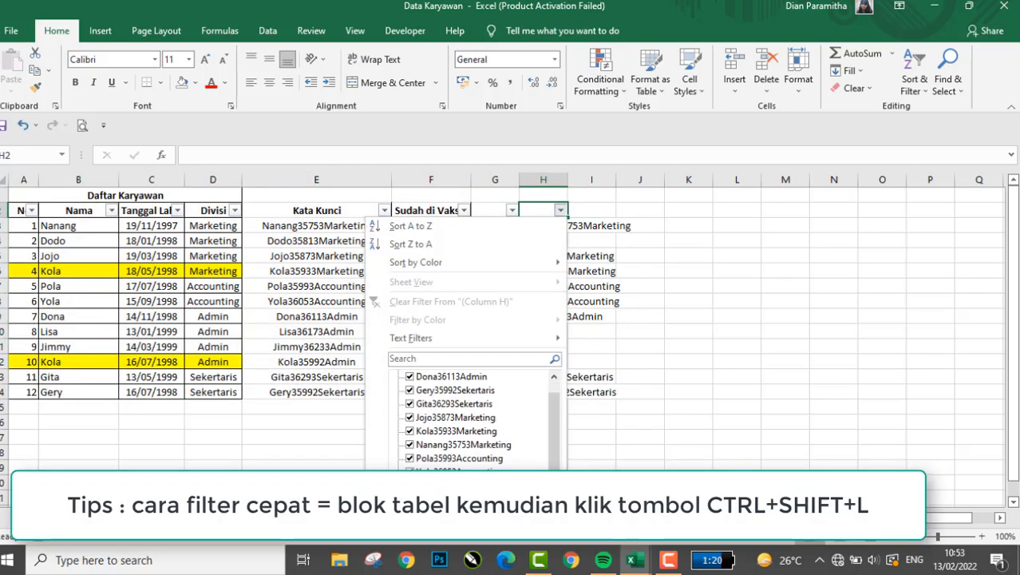
{"action": "key", "text": "Return"}
{"action": "key", "text": "Down"}
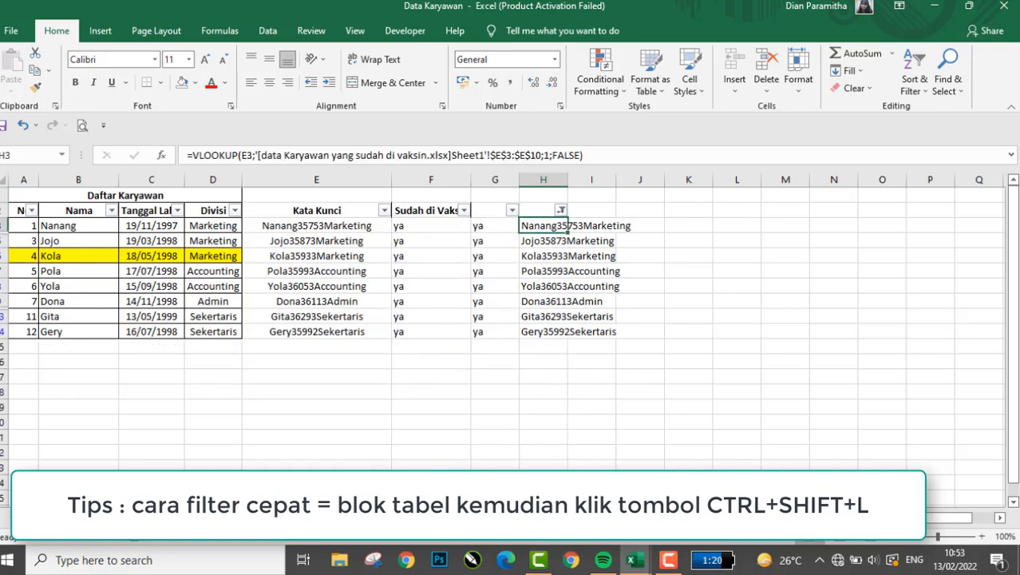
{"action": "key", "text": "ctrl+shift+Down"}
- Change the column H filter to show only the #N/A rows
{"action": "key", "text": "Up"}
{"action": "key", "text": "alt+Down"}
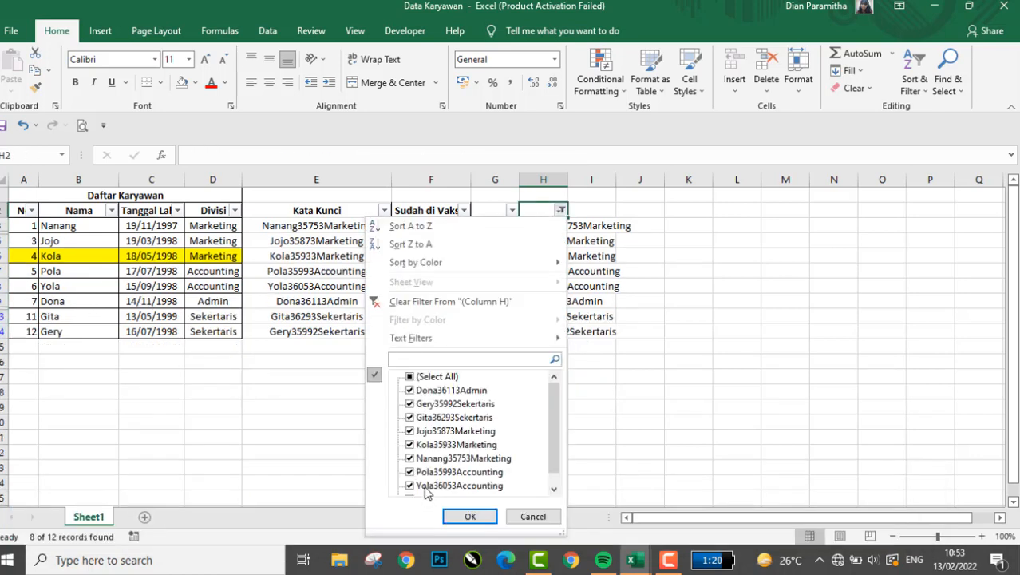
{"action": "left_click", "coordinate": [436, 378]}
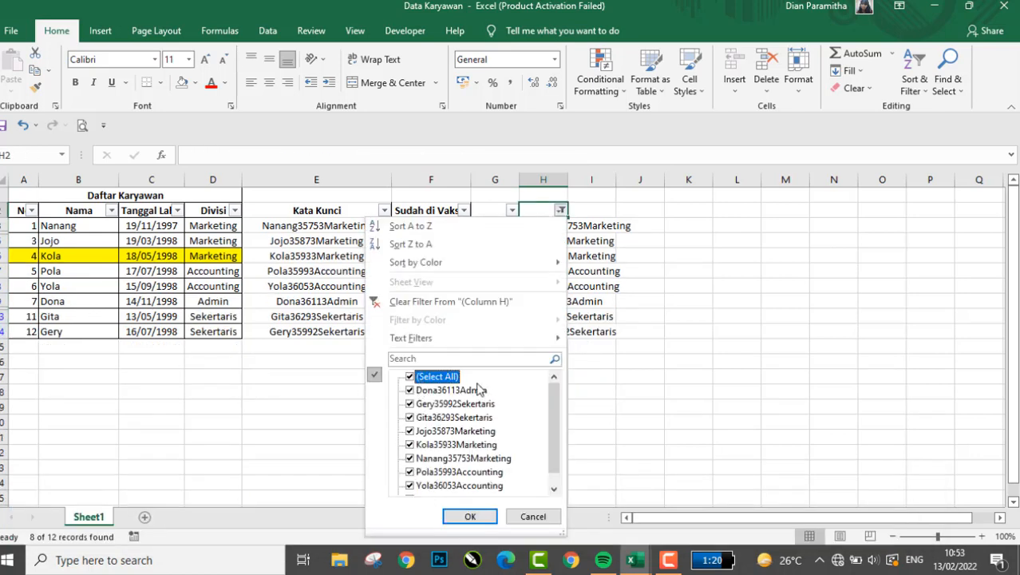
{"action": "left_click", "coordinate": [436, 378]}
{"action": "scroll", "coordinate": [550, 416], "scroll_direction": "down", "scroll_amount": 1}
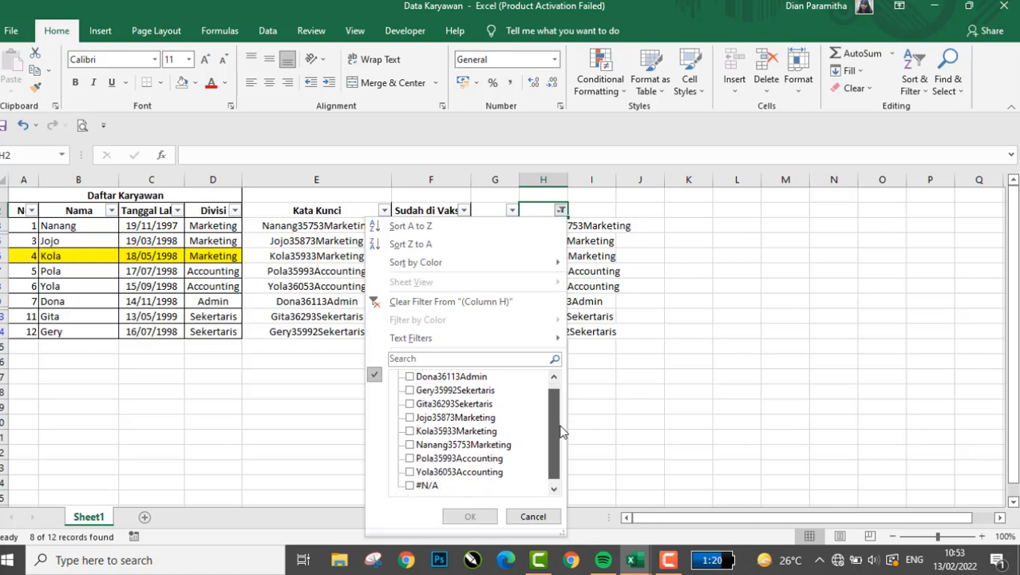
{"action": "left_click", "coordinate": [424, 485]}
{"action": "key", "text": "Return"}
{"action": "key", "text": "Down"}
{"action": "key", "text": "Up"}
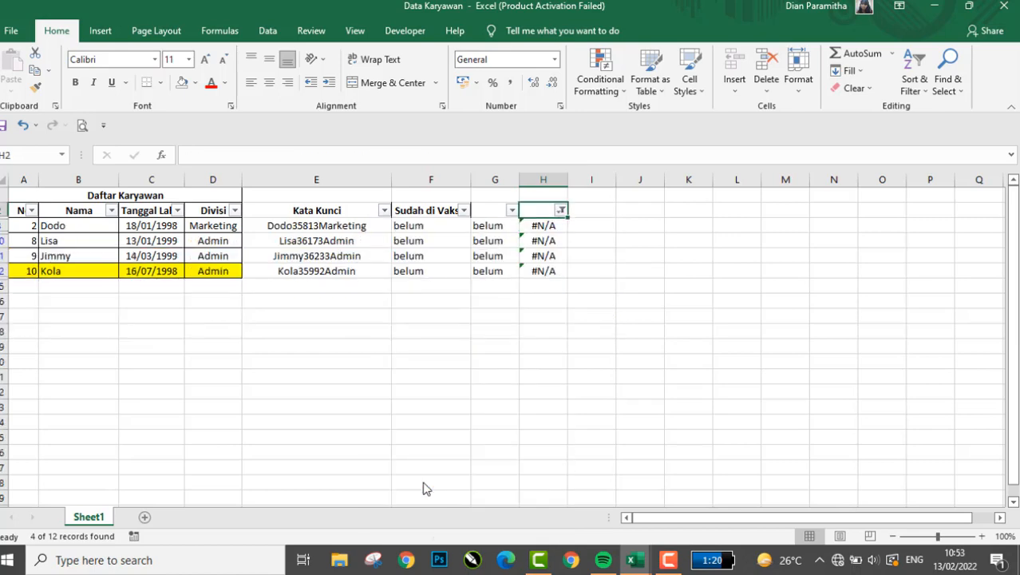
- Clear the filter from column H so all employee rows are shown
{"action": "key", "text": "alt+Down"}
{"action": "key", "text": "c"}
{"action": "key", "text": "Down"}
{"action": "key", "text": "Down"}
{"action": "key", "text": "Up"}
{"action": "key", "text": "Up"}
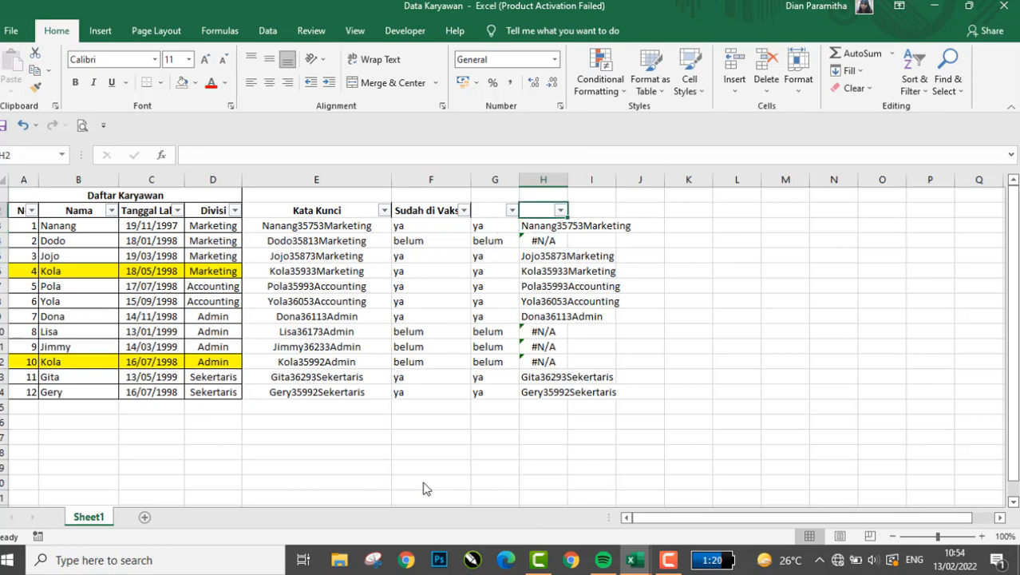
- Review the VLOOKUP results in column H from H3 down to H10
{"action": "key", "text": "Down"}
{"action": "key", "text": "Down"}
{"action": "key", "text": "Down"}
{"action": "key", "text": "Down"}
{"action": "key", "text": "Down"}
{"action": "key", "text": "Down"}
{"action": "key", "text": "Down"}
{"action": "key", "text": "Down"}
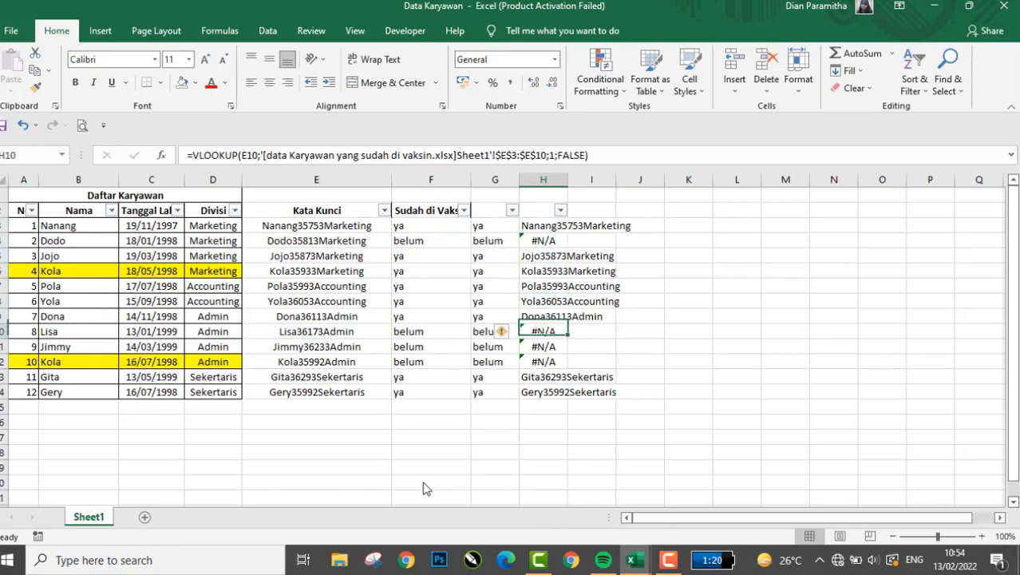
- Review the combined formulas in column G up to G3, and compare G3 with the helper-based formula in F3
{"action": "key", "text": "Left"}
{"action": "key", "text": "Up"}
{"action": "key", "text": "Up"}
{"action": "key", "text": "Up"}
{"action": "key", "text": "Up"}
{"action": "key", "text": "Up"}
{"action": "key", "text": "Up"}
{"action": "key", "text": "Up"}
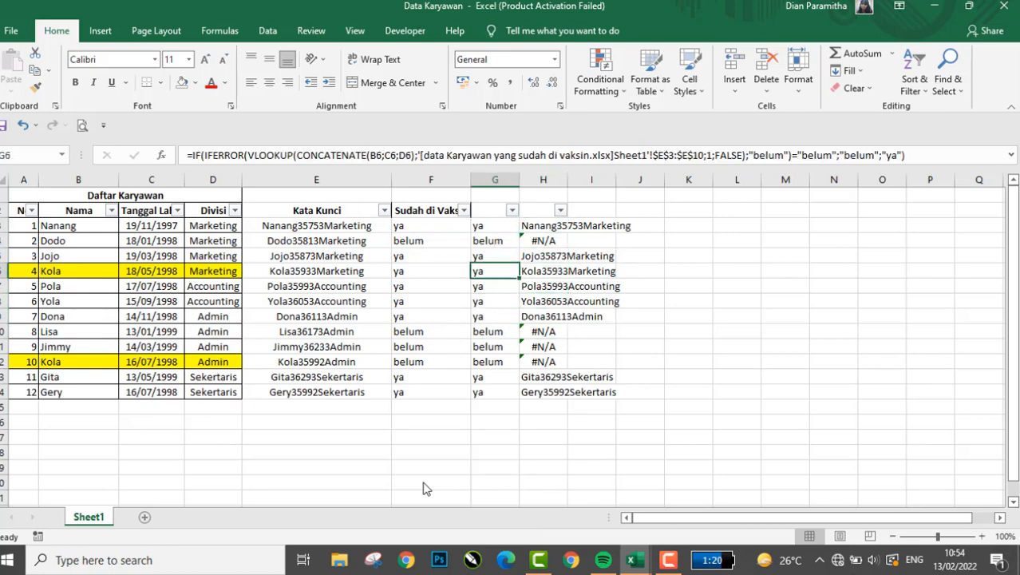
{"action": "key", "text": "Up"}
{"action": "key", "text": "Down"}
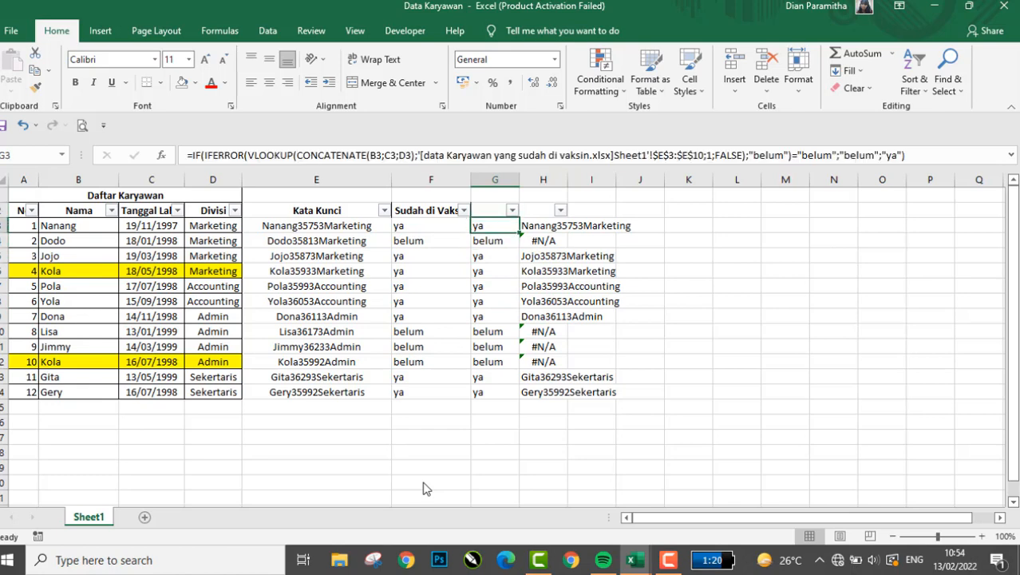
{"action": "key", "text": "Left"}
{"action": "key", "text": "Right"}
{"action": "key", "text": "Left"}
{"action": "key", "text": "Right"}
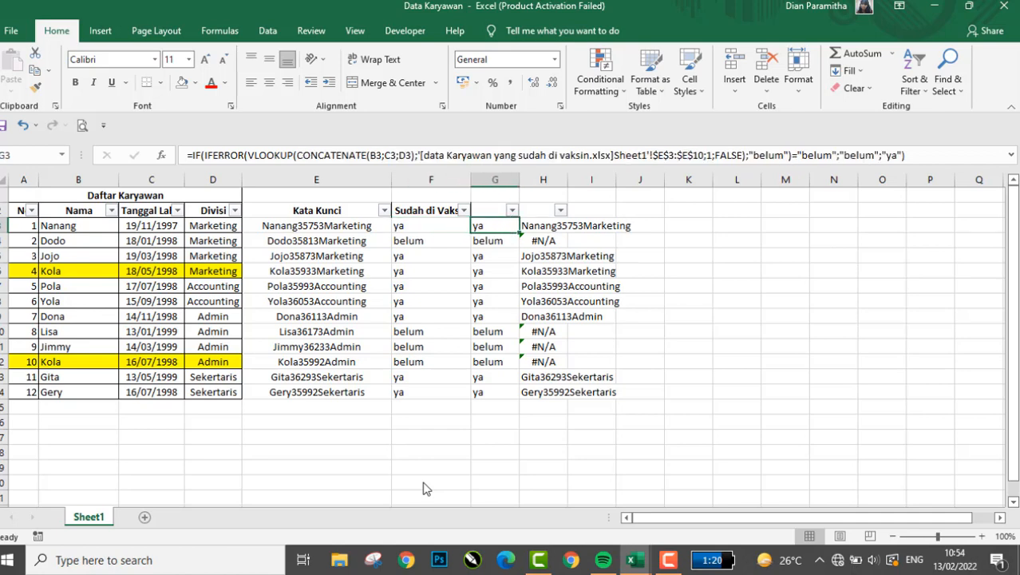